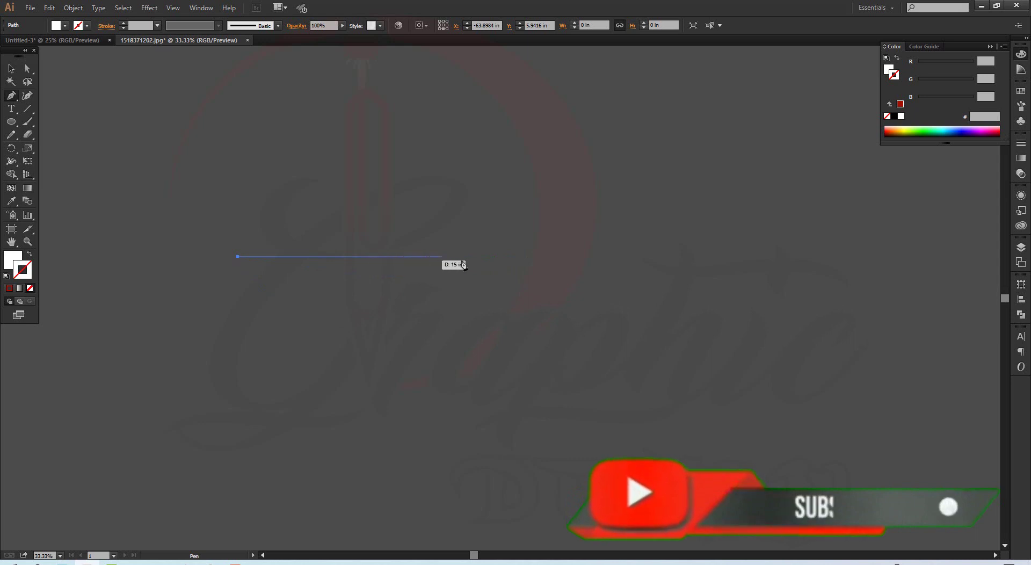
Draw a closed white rectangle about 22 in wide and 15.2 in high with the Pen tool.
{"action": "left_click", "coordinate": [493, 256]}
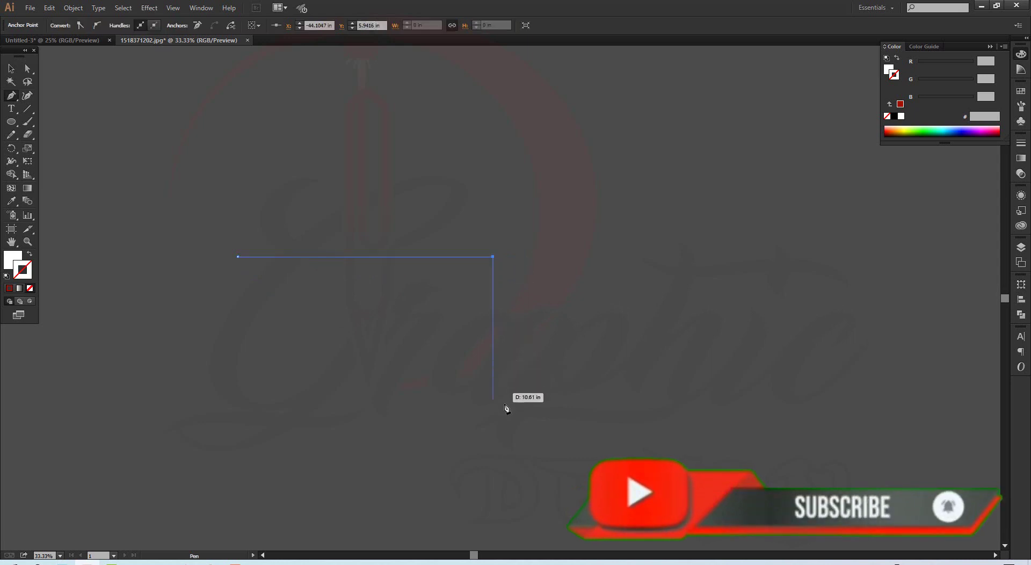
{"action": "left_click", "coordinate": [493, 452]}
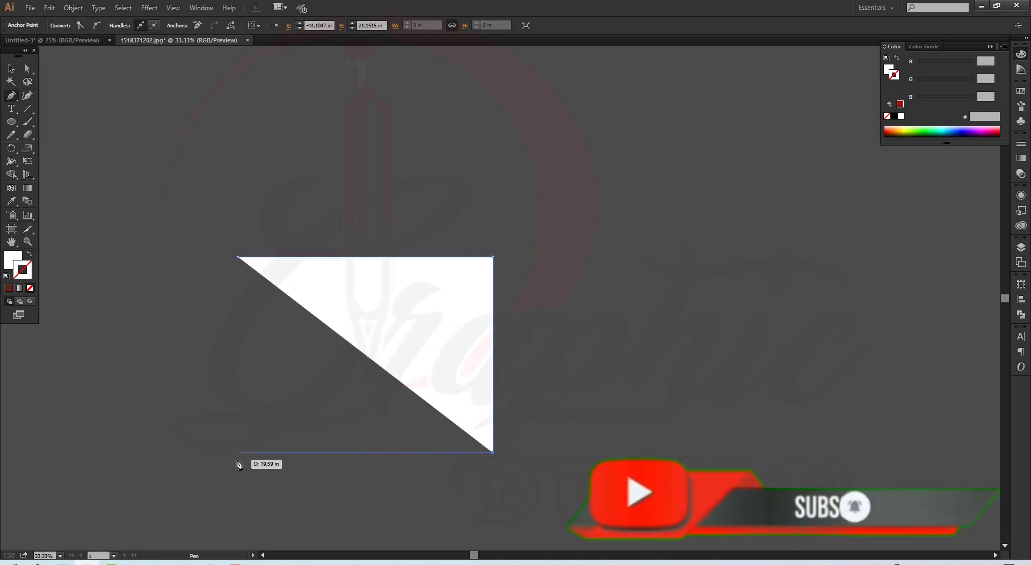
{"action": "left_click", "coordinate": [210, 452]}
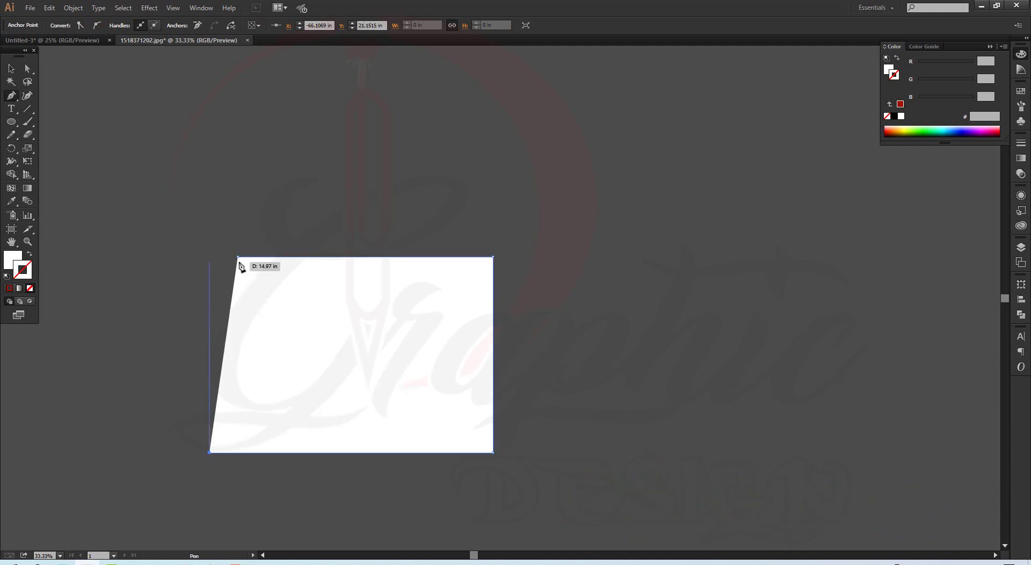
{"action": "left_click", "coordinate": [209, 256]}
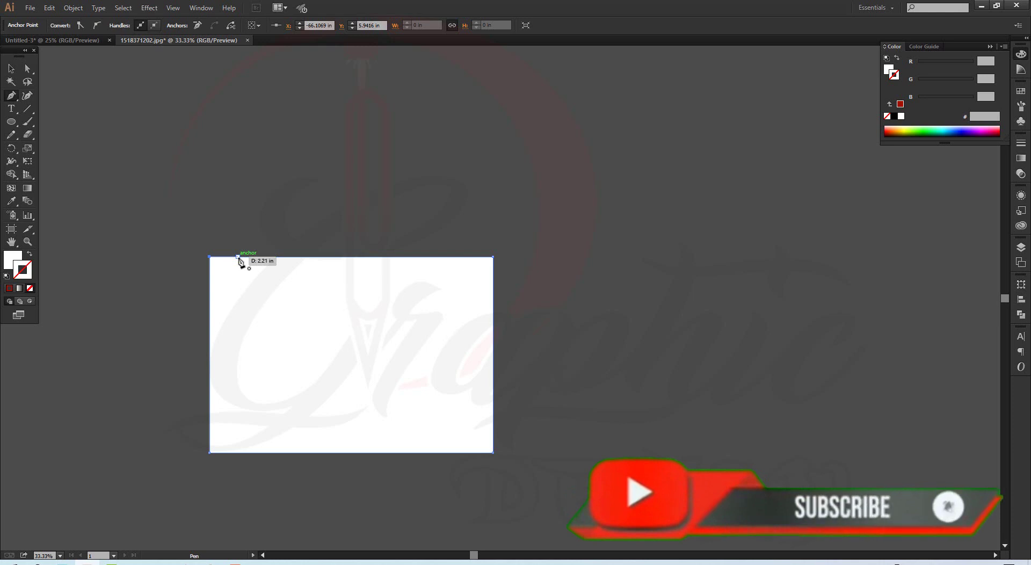
{"action": "left_click", "coordinate": [238, 258]}
Move the white rectangle down and to the left, leaving the middle of the canvas free.
{"action": "left_click", "coordinate": [13, 67]}
{"action": "left_click", "coordinate": [308, 218]}
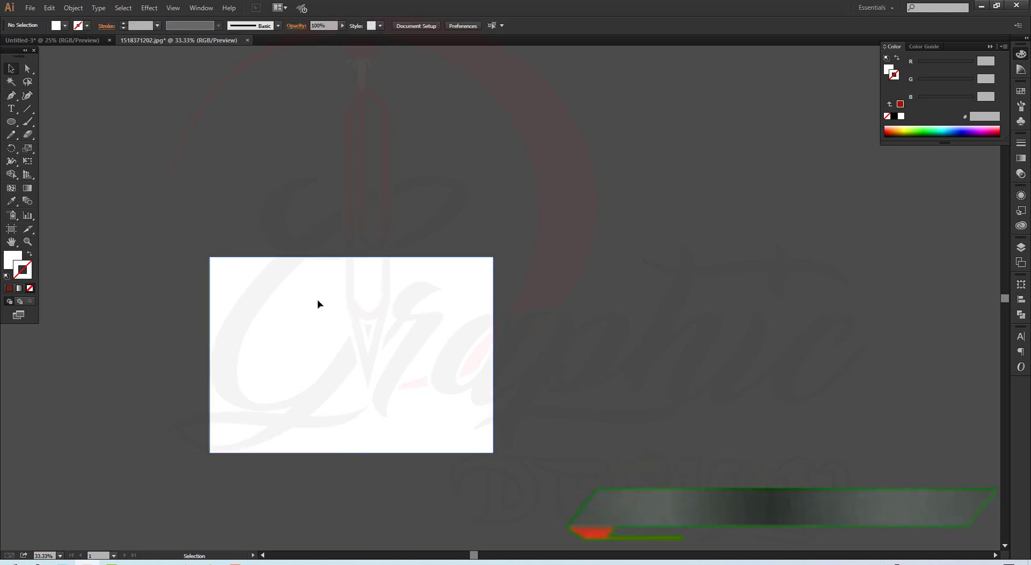
{"action": "left_click_drag", "start_coordinate": [293, 354], "coordinate": [149, 430]}
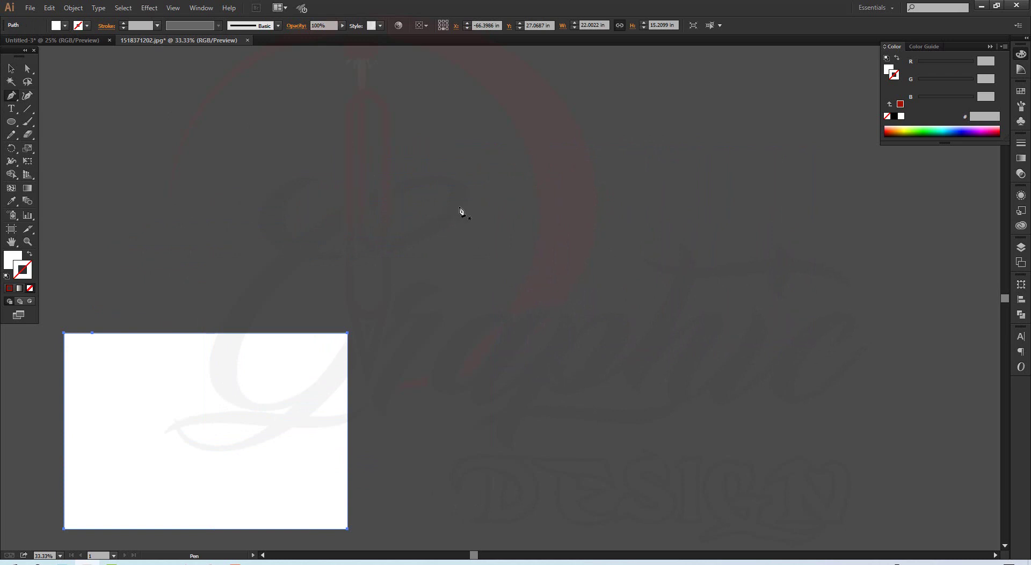
Draw a closed diamond with sides of about 10 in to the upper right of the rectangle, replacing its misplaced top point.
{"action": "left_click", "coordinate": [477, 208]}
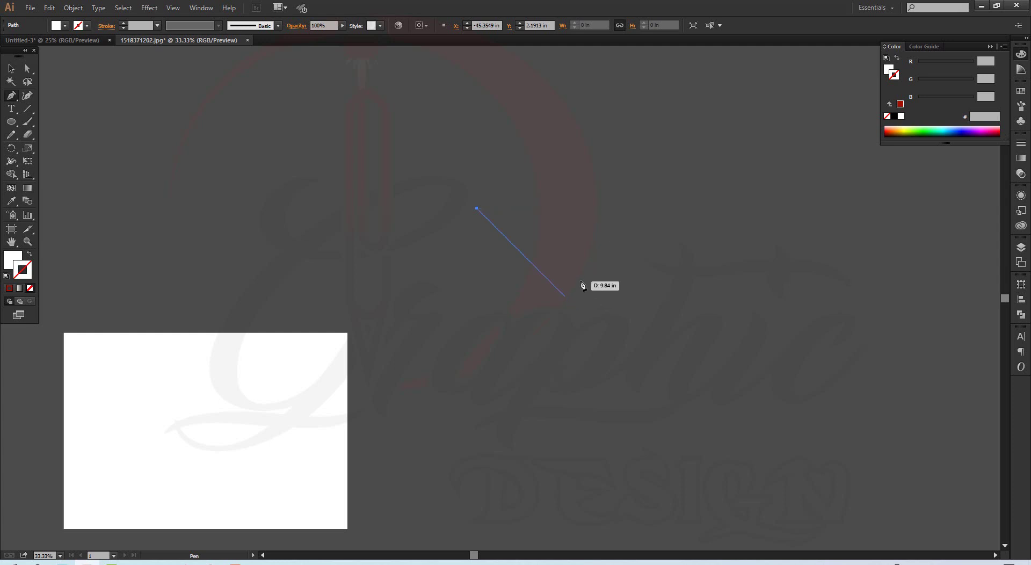
{"action": "left_click", "coordinate": [568, 300]}
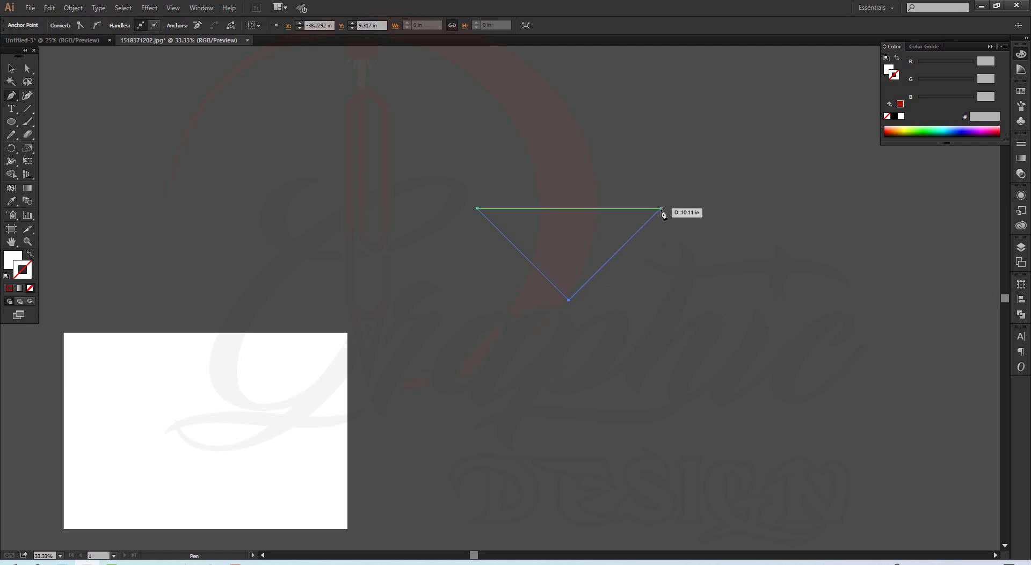
{"action": "left_click", "coordinate": [661, 209]}
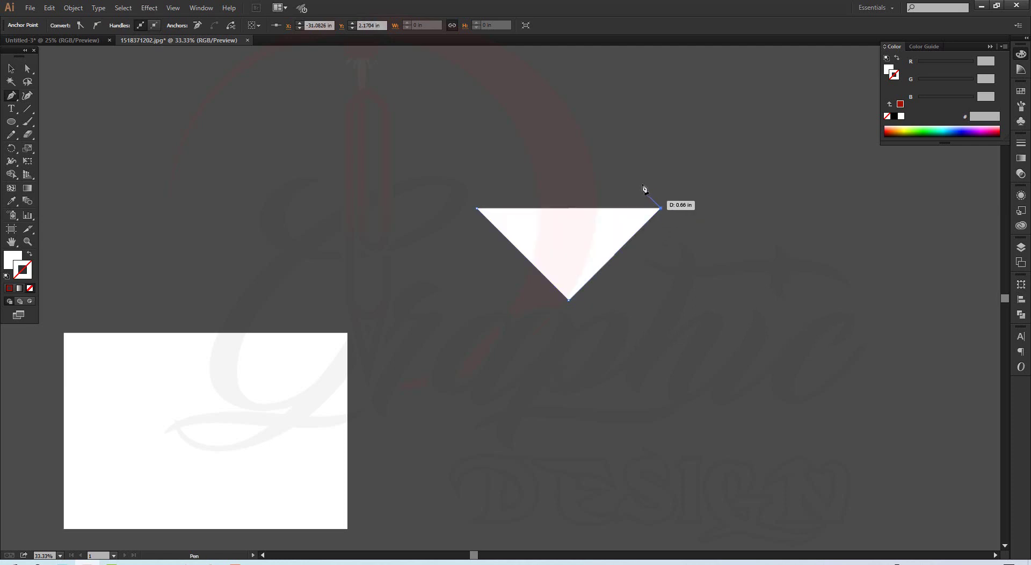
{"action": "left_click", "coordinate": [578, 126]}
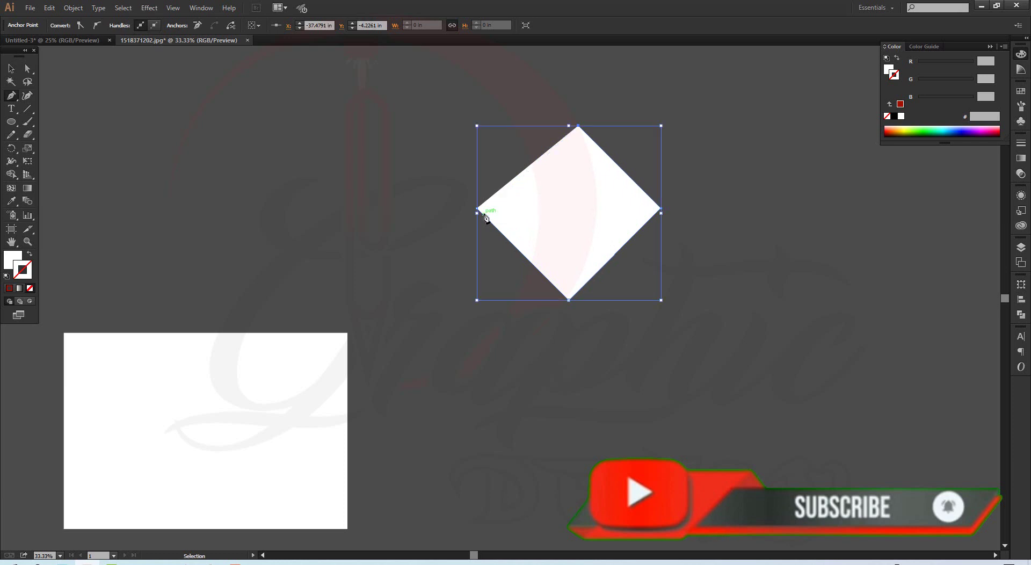
{"action": "key", "text": "ctrl+z"}
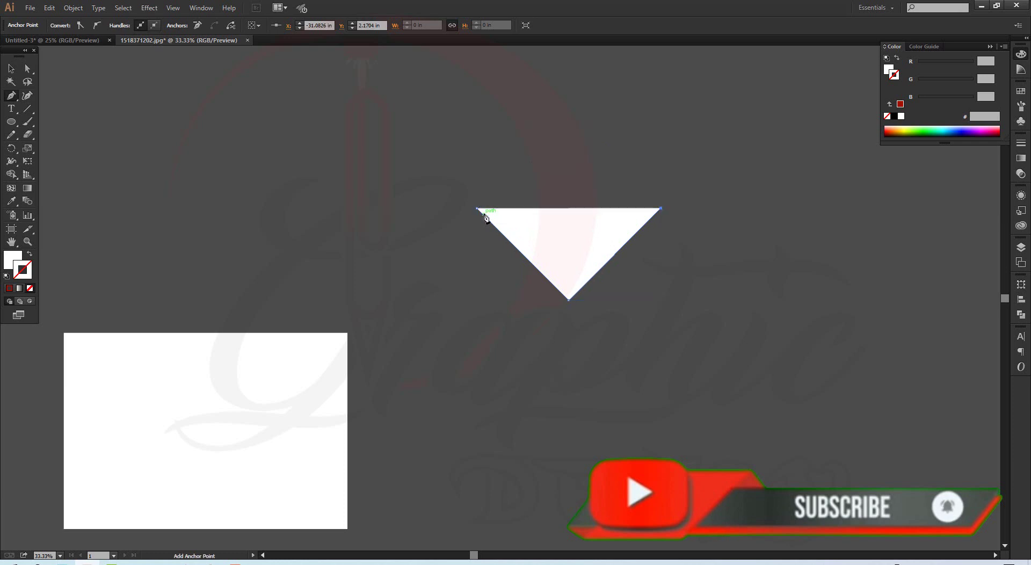
{"action": "left_click", "coordinate": [569, 117]}
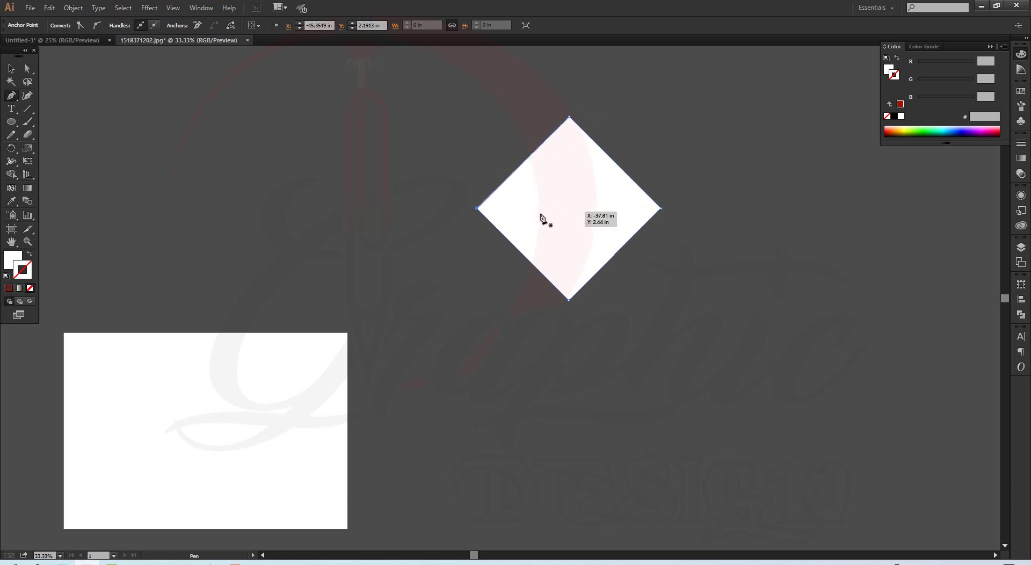
{"action": "left_click", "coordinate": [478, 208]}
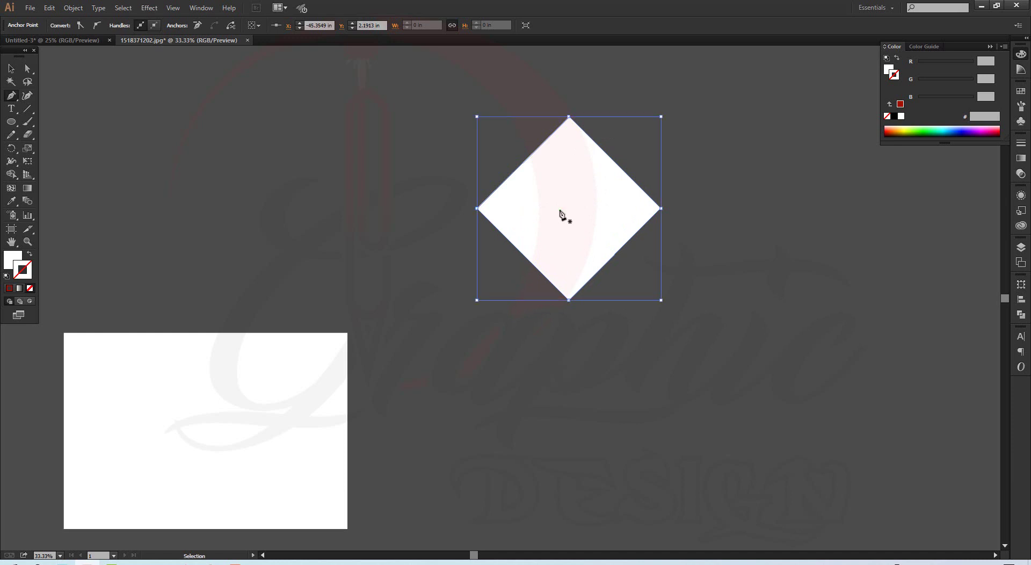
Undo the diamond back to its bottom corner, then redraw the right and top corners and close the path.
{"action": "key", "text": "ctrl+z"}
{"action": "key", "text": "ctrl+z"}
{"action": "key", "text": "ctrl+z"}
{"action": "key", "text": "ctrl+z"}
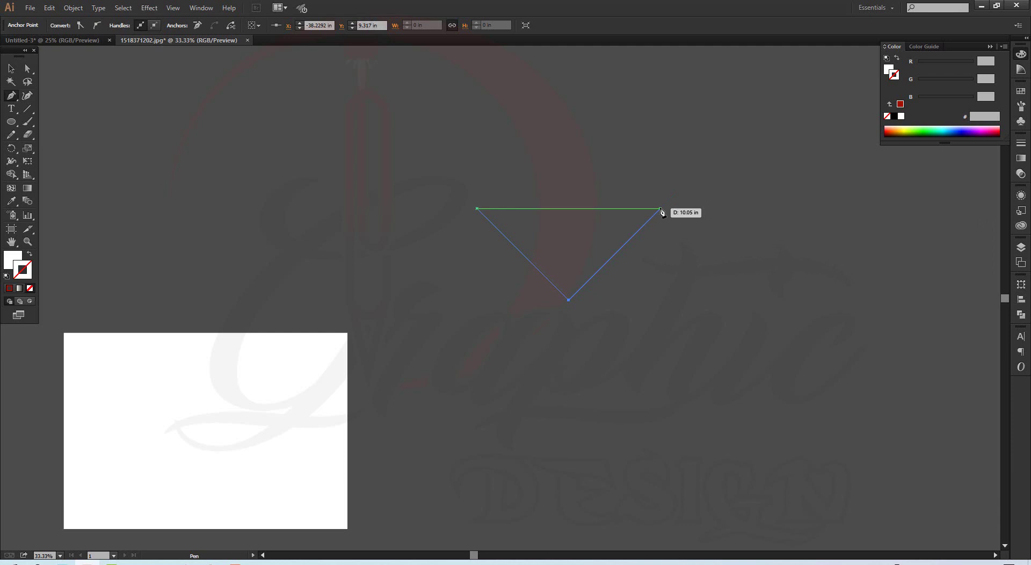
{"action": "left_click", "coordinate": [660, 208]}
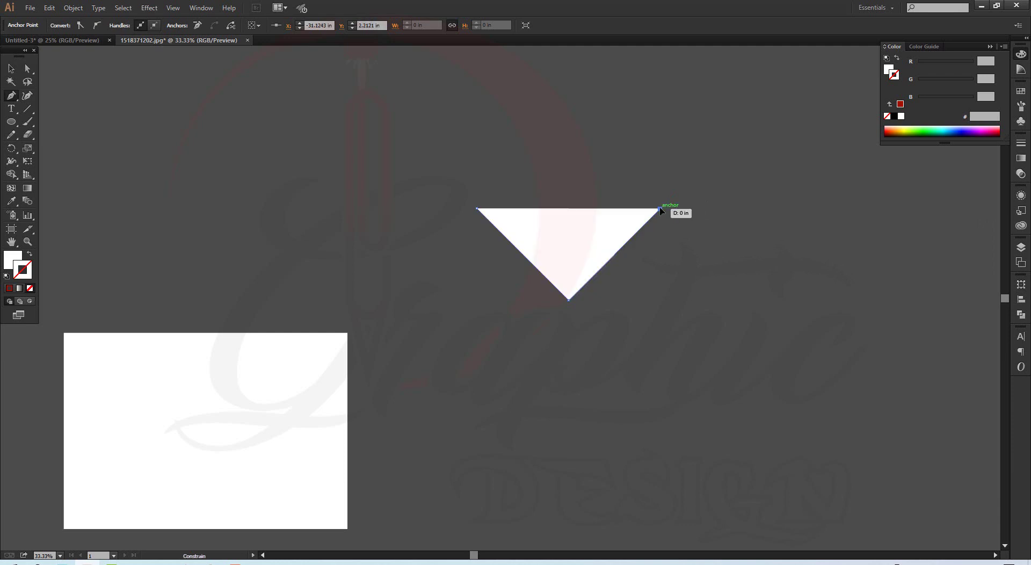
{"action": "left_click", "coordinate": [570, 119]}
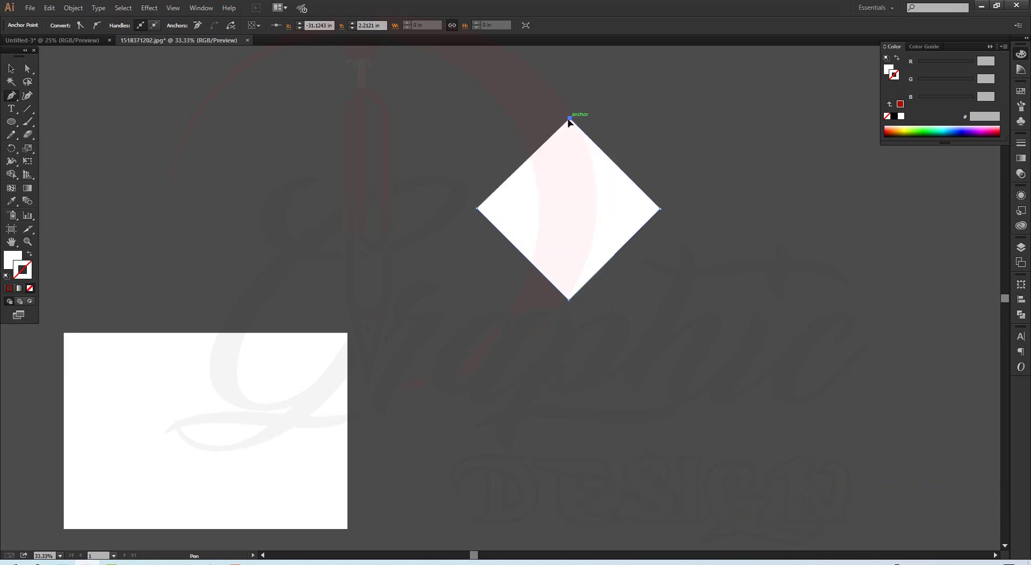
{"action": "left_click", "coordinate": [479, 210]}
Delete both the diamond and the white rectangle from the canvas.
{"action": "left_click", "coordinate": [12, 68]}
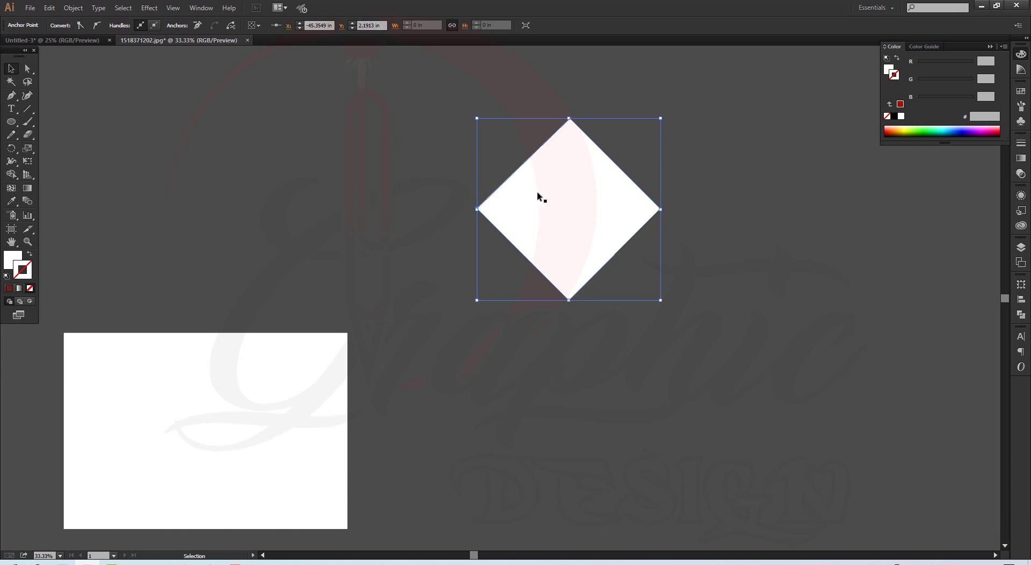
{"action": "key", "text": "Delete"}
{"action": "key", "text": "Delete"}
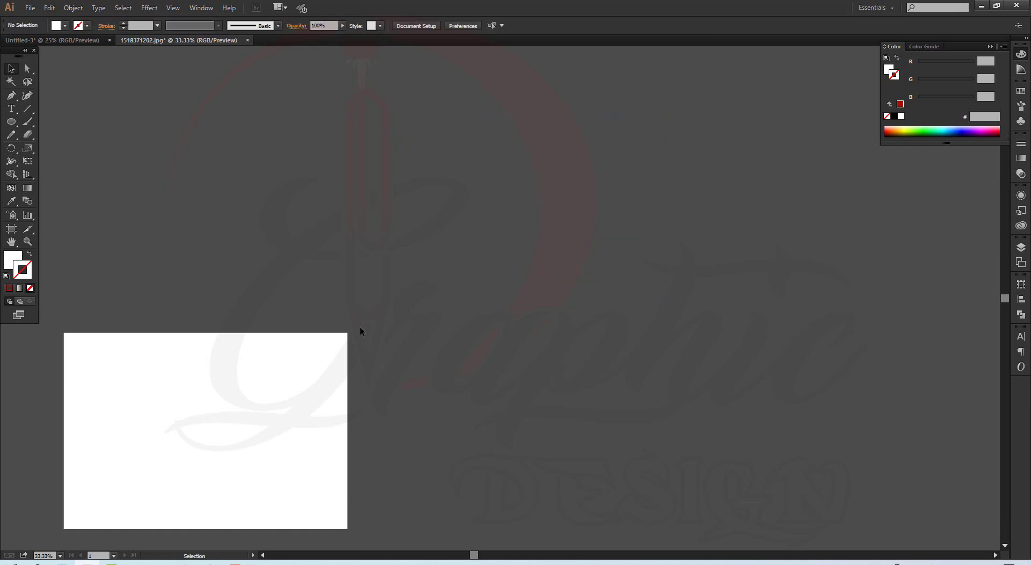
{"action": "left_click", "coordinate": [257, 415]}
{"action": "key", "text": "Delete"}
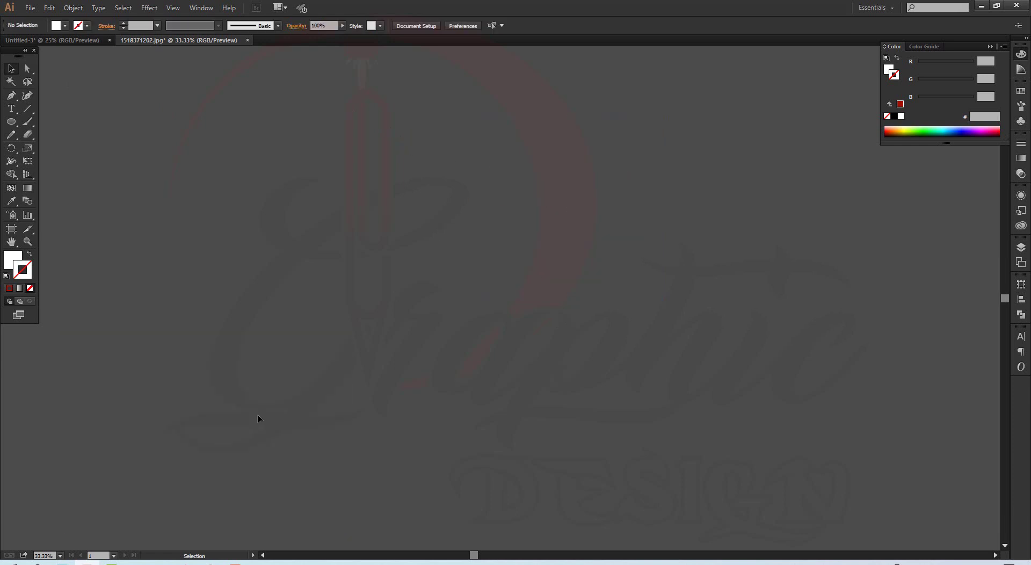
Draw a closed two-anchor shape with curved upper and lower edges using the Pen tool, anchors about 22.7 in apart, and deselect it.
{"action": "left_click", "coordinate": [9, 97]}
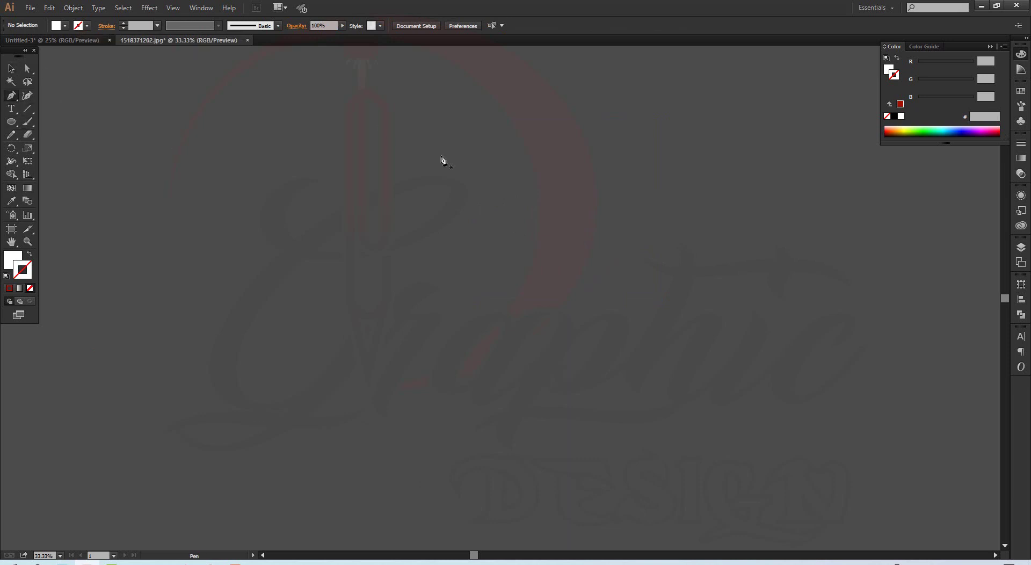
{"action": "left_click", "coordinate": [260, 259]}
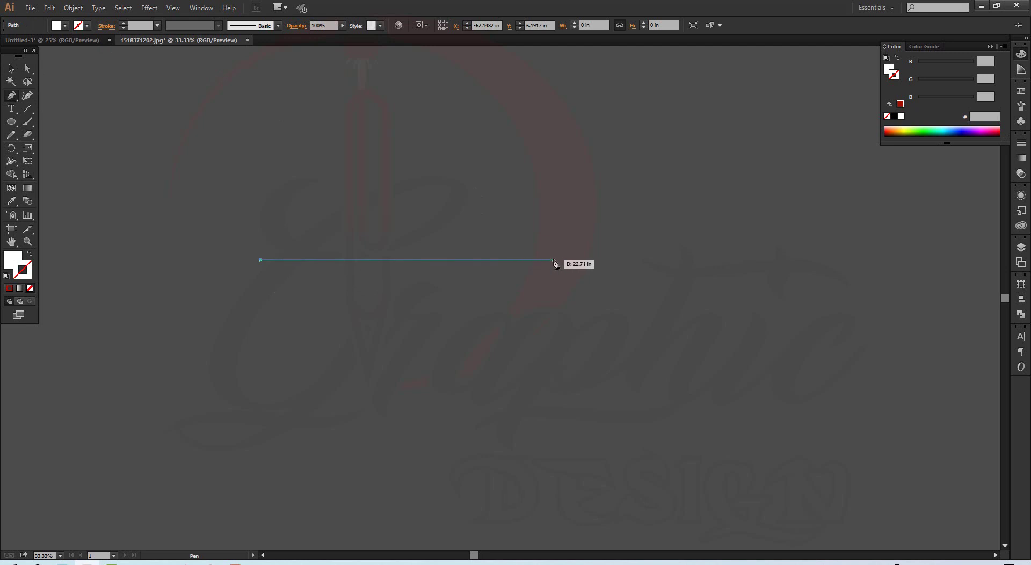
{"action": "left_click_drag", "start_coordinate": [554, 261], "coordinate": [339, 394]}
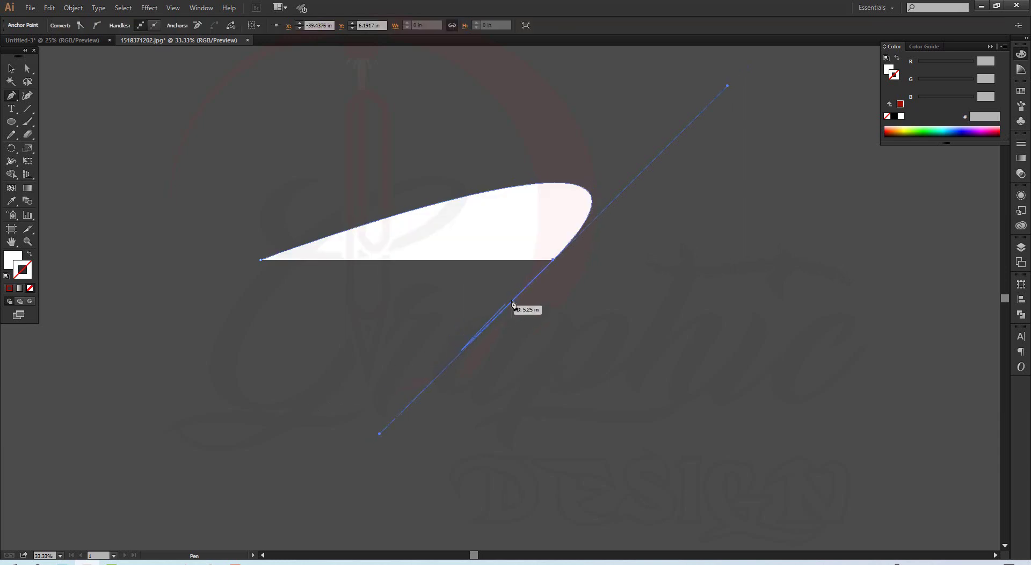
{"action": "left_click_drag", "start_coordinate": [512, 304], "coordinate": [555, 263]}
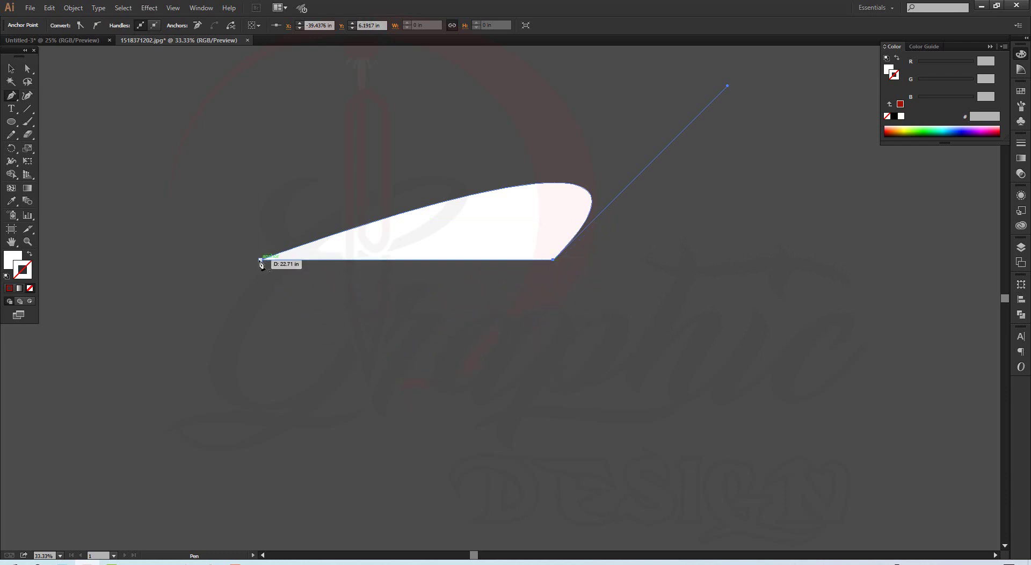
{"action": "left_click_drag", "start_coordinate": [260, 262], "coordinate": [133, 181]}
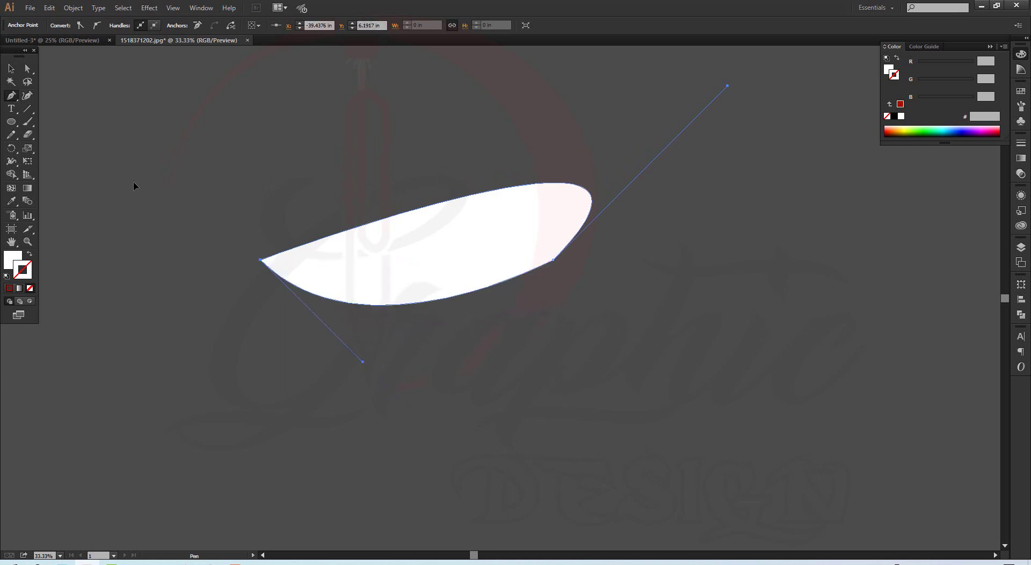
{"action": "left_click", "coordinate": [13, 69]}
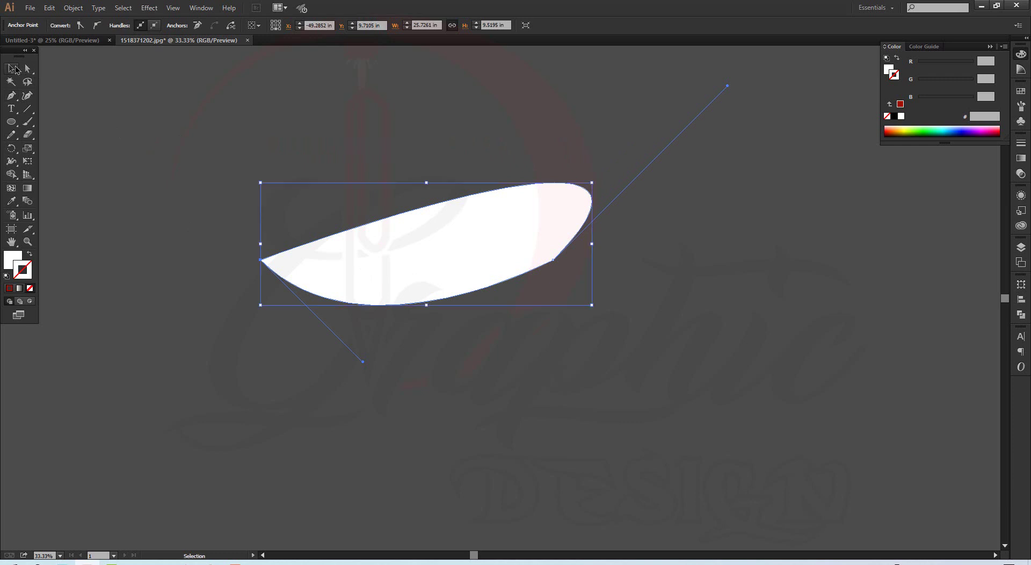
{"action": "left_click", "coordinate": [455, 323]}
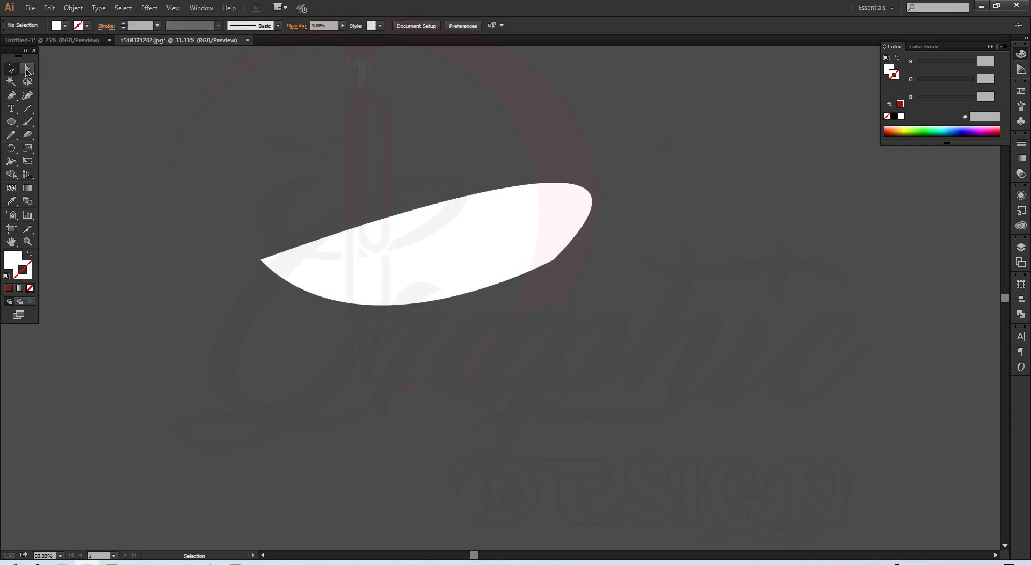
Adjust the shape's direction handles to form a leaf with two pointed ends, about 22.7 in wide and 7.9 in high.
{"action": "left_click", "coordinate": [262, 259]}
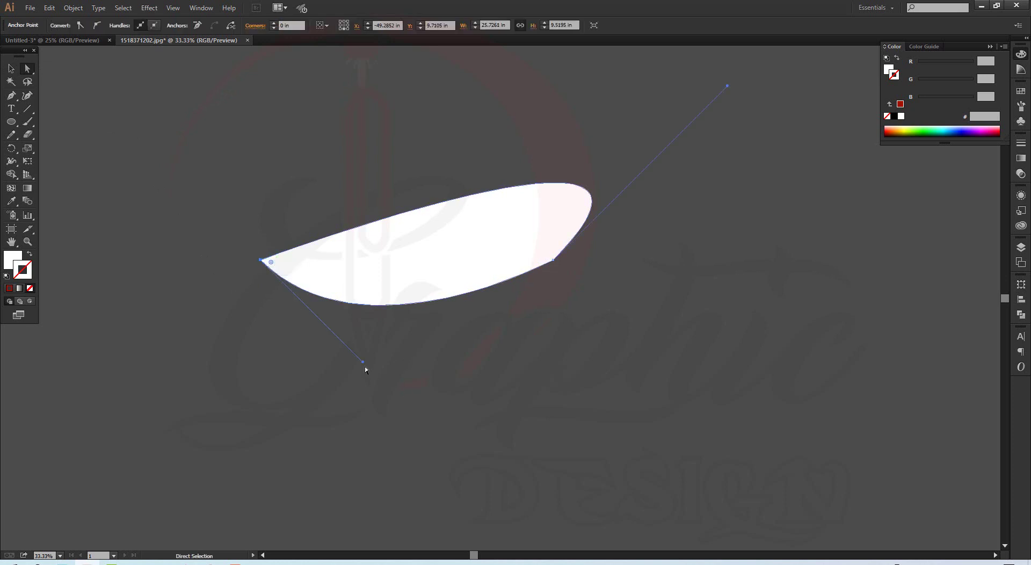
{"action": "left_click_drag", "start_coordinate": [363, 363], "coordinate": [742, 418]}
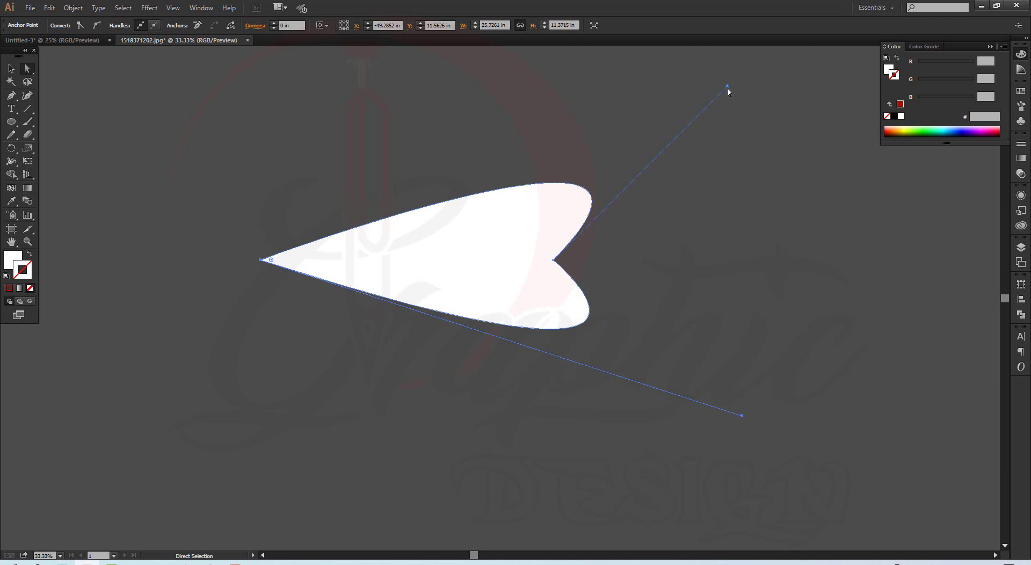
{"action": "left_click_drag", "start_coordinate": [727, 87], "coordinate": [460, 140]}
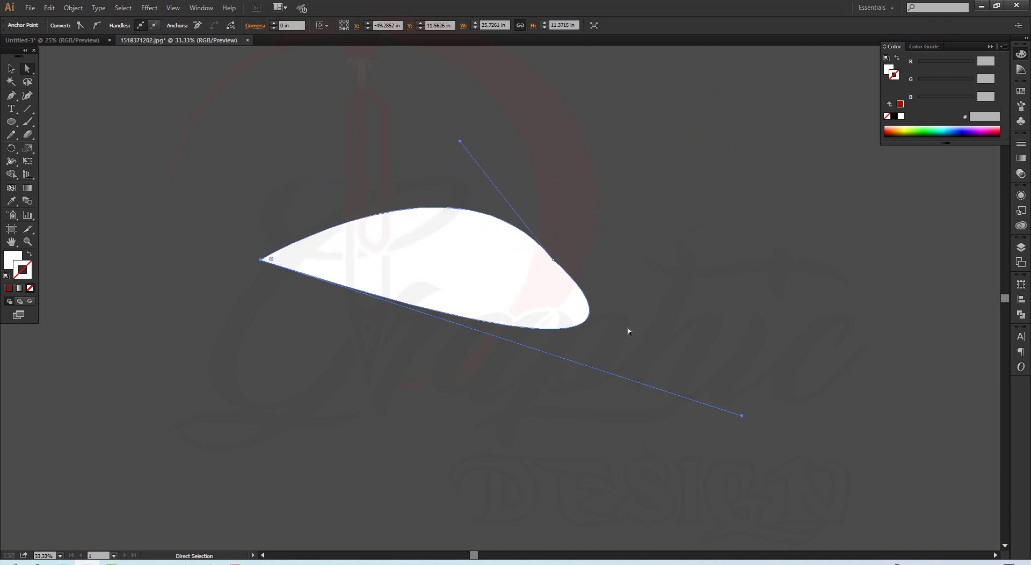
{"action": "left_click_drag", "start_coordinate": [742, 416], "coordinate": [447, 370]}
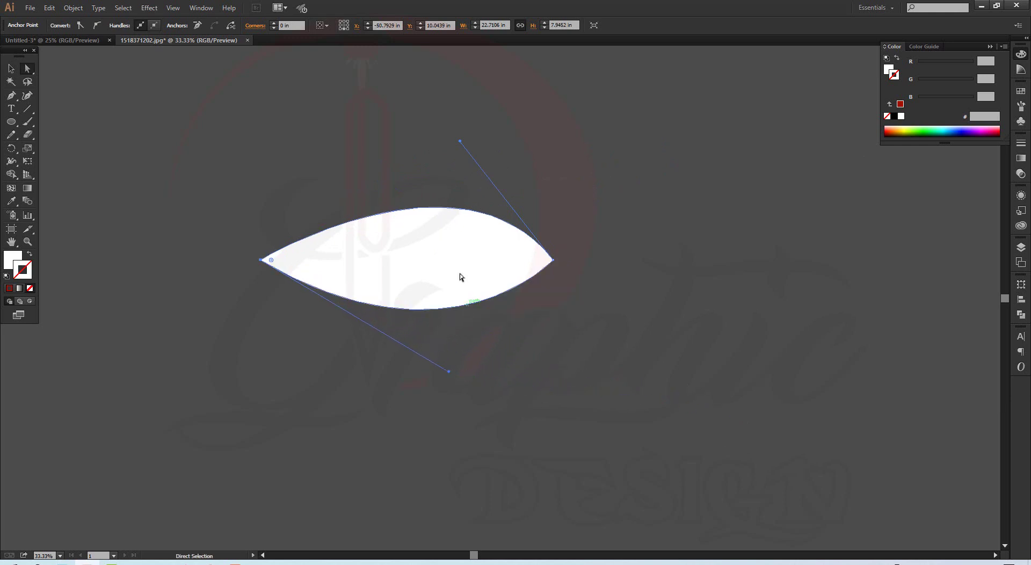
Add one anchor point near the middle of the leaf's upper edge and one near the middle of its lower edge.
{"action": "left_click", "coordinate": [13, 95]}
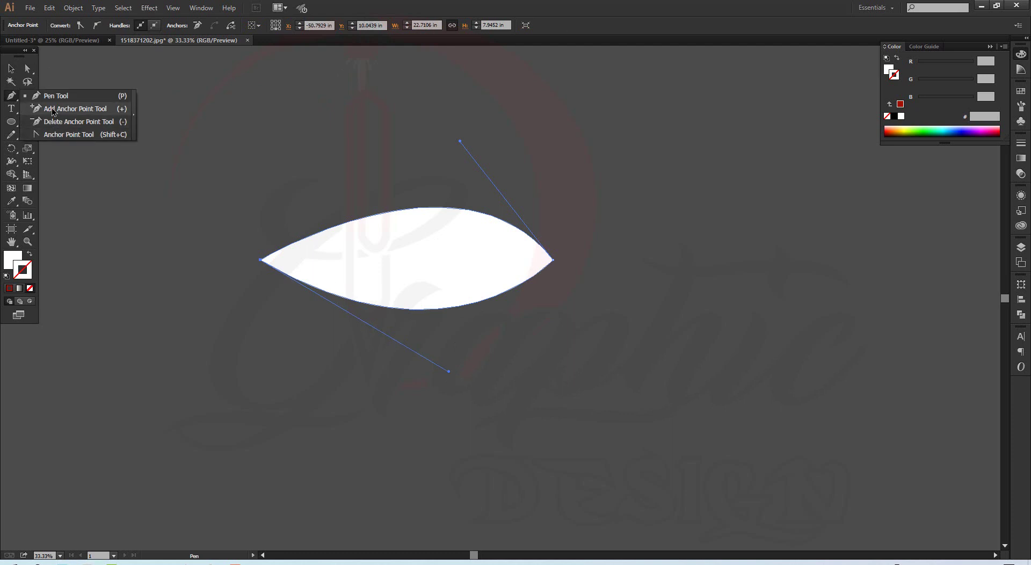
{"action": "left_click", "coordinate": [52, 107]}
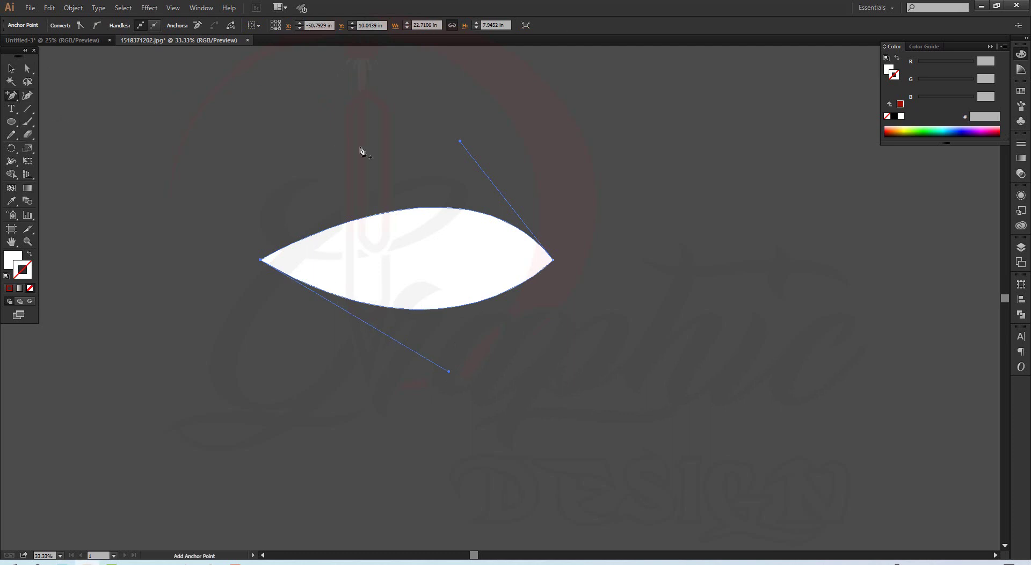
{"action": "left_click", "coordinate": [413, 208]}
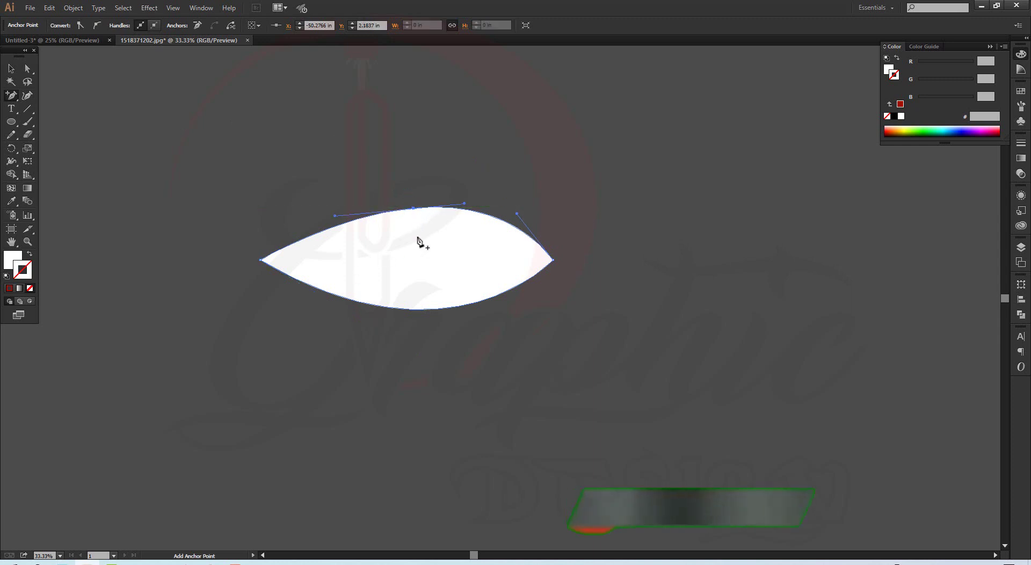
{"action": "left_click", "coordinate": [419, 310]}
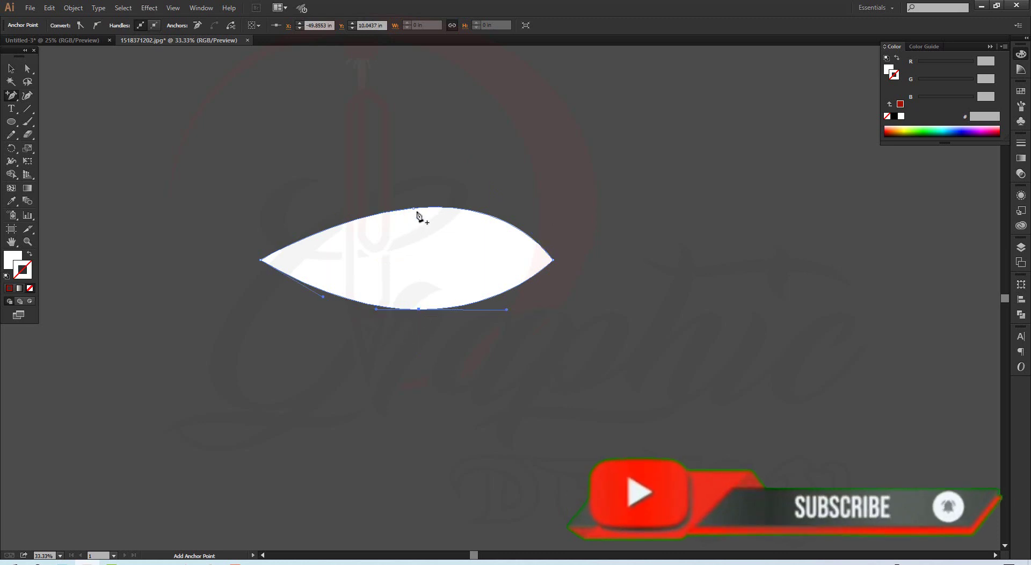
Convert the leaf's four anchors (upper, lower and both end points) to corner points with the Anchor Point tool, making a straight-sided diamond.
{"action": "left_click_drag", "start_coordinate": [12, 99], "coordinate": [52, 138]}
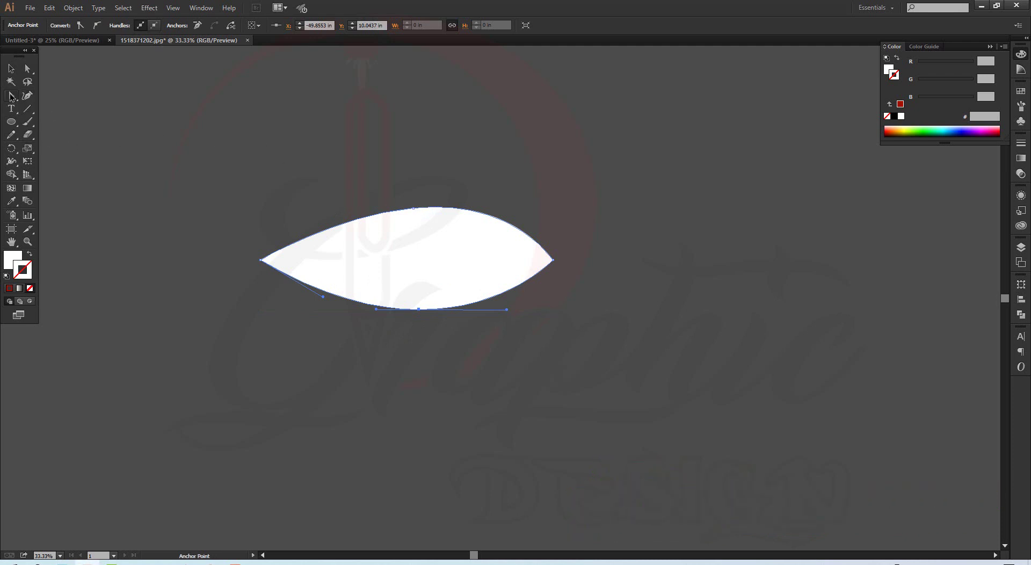
{"action": "left_click_drag", "start_coordinate": [12, 98], "coordinate": [12, 97]}
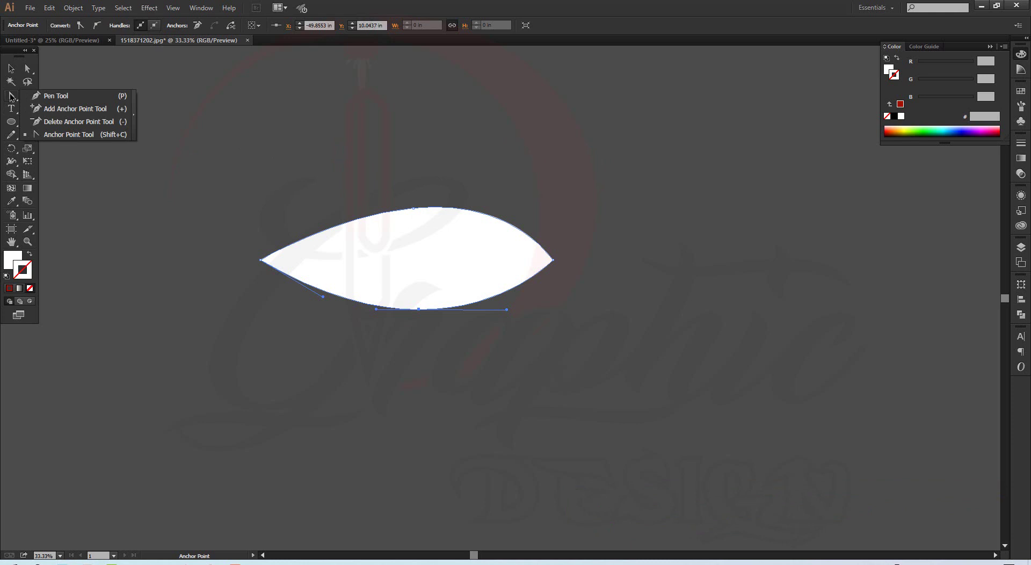
{"action": "left_click", "coordinate": [59, 134]}
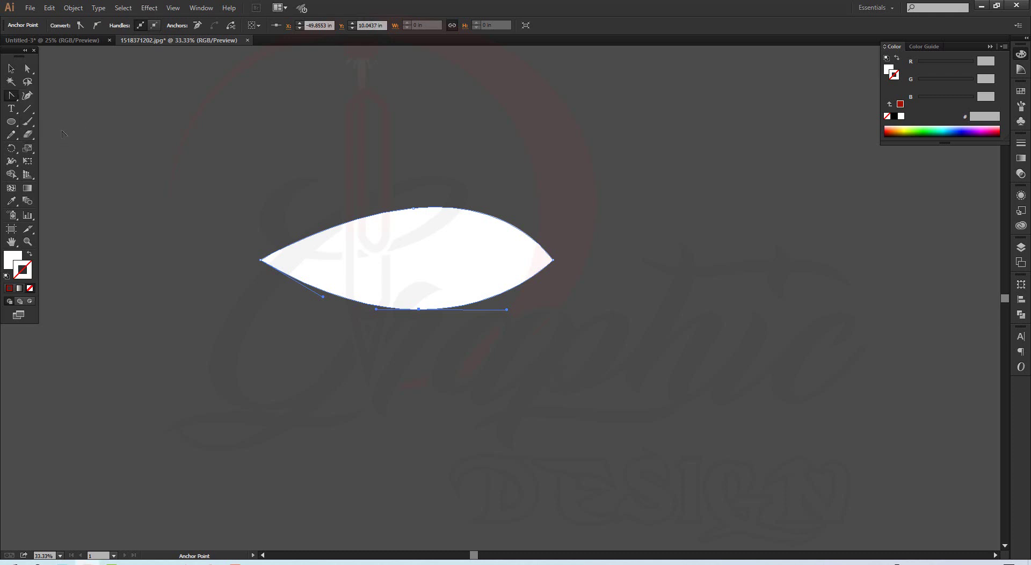
{"action": "left_click", "coordinate": [414, 208]}
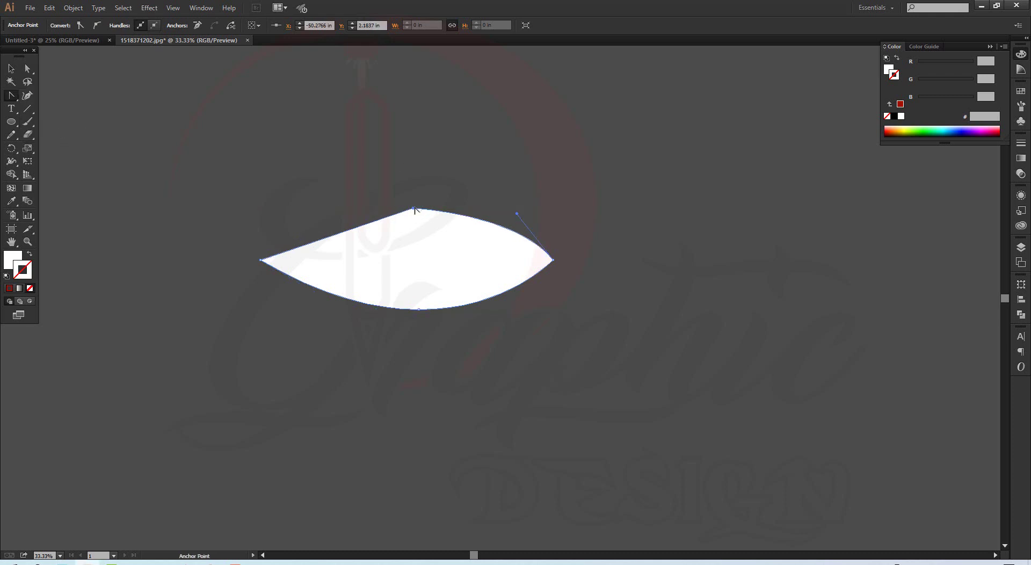
{"action": "left_click", "coordinate": [419, 309]}
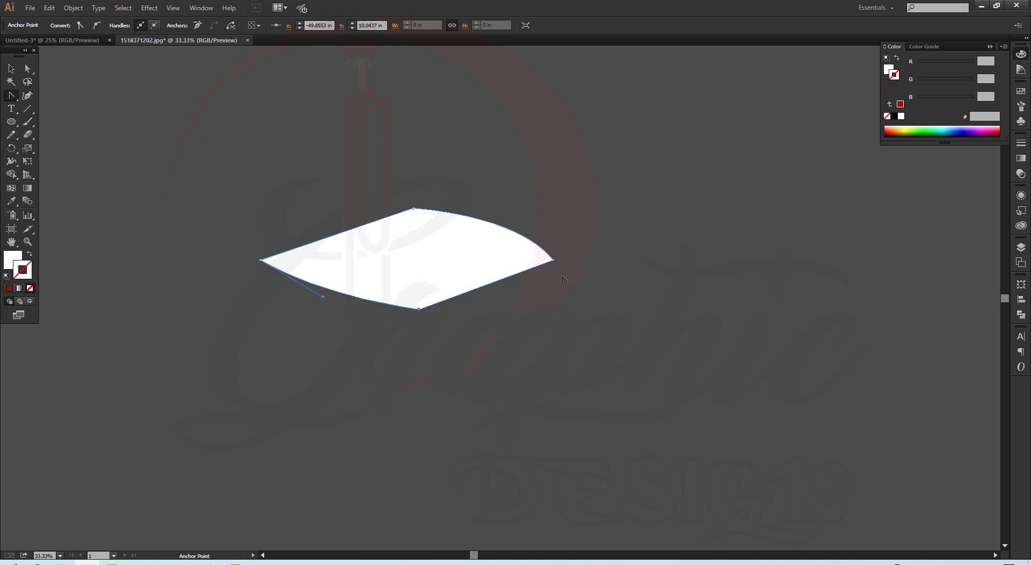
{"action": "left_click", "coordinate": [553, 261]}
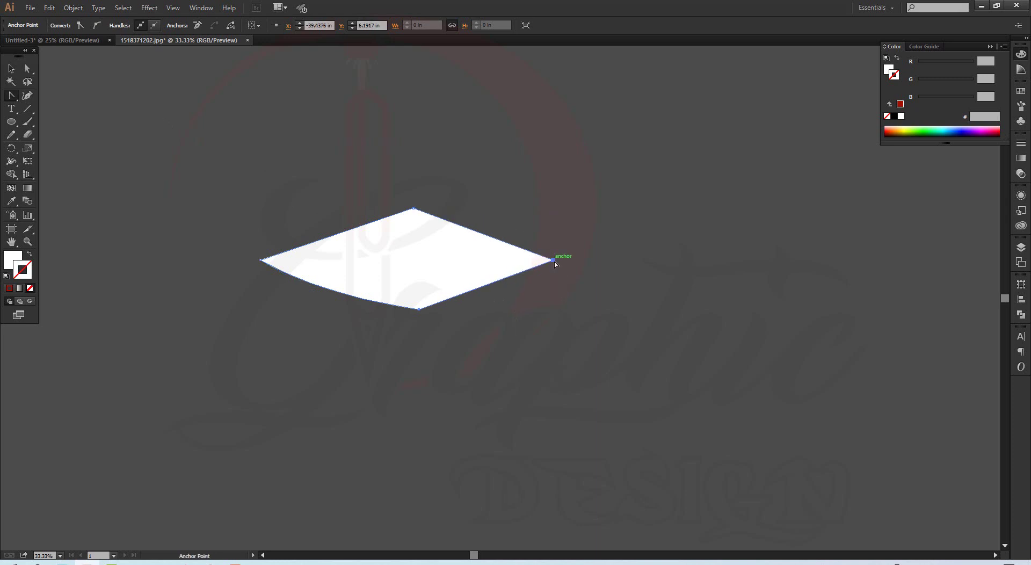
{"action": "left_click", "coordinate": [260, 260]}
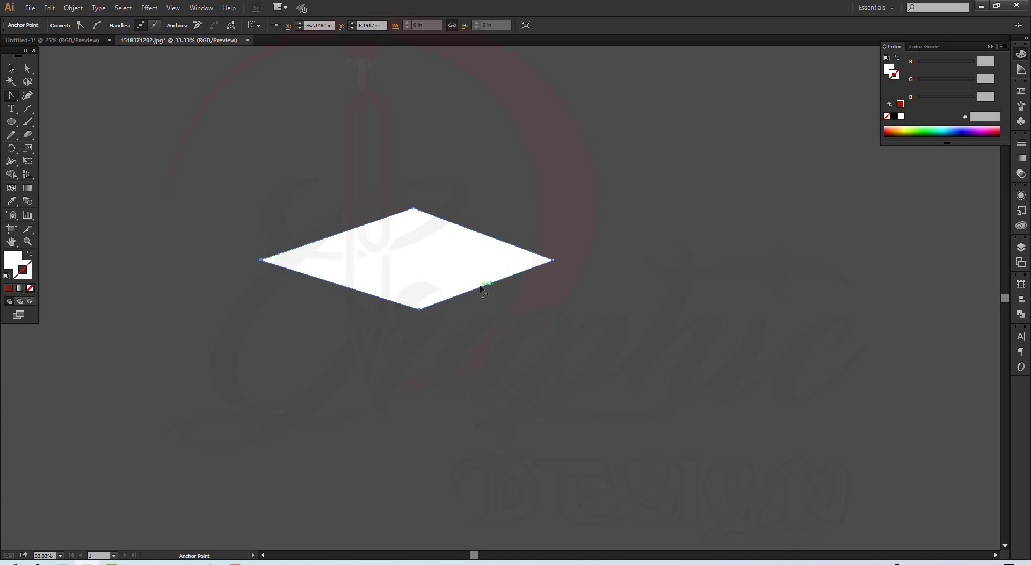
Remove the diamond's upper and lower anchor points with the Delete Anchor Point tool.
{"action": "left_click", "coordinate": [12, 95]}
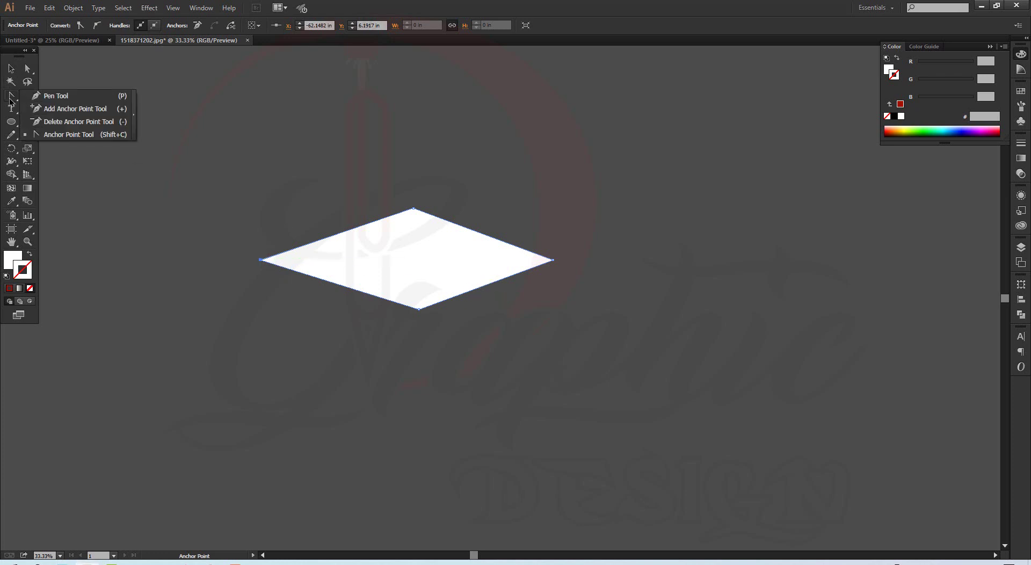
{"action": "left_click", "coordinate": [83, 121]}
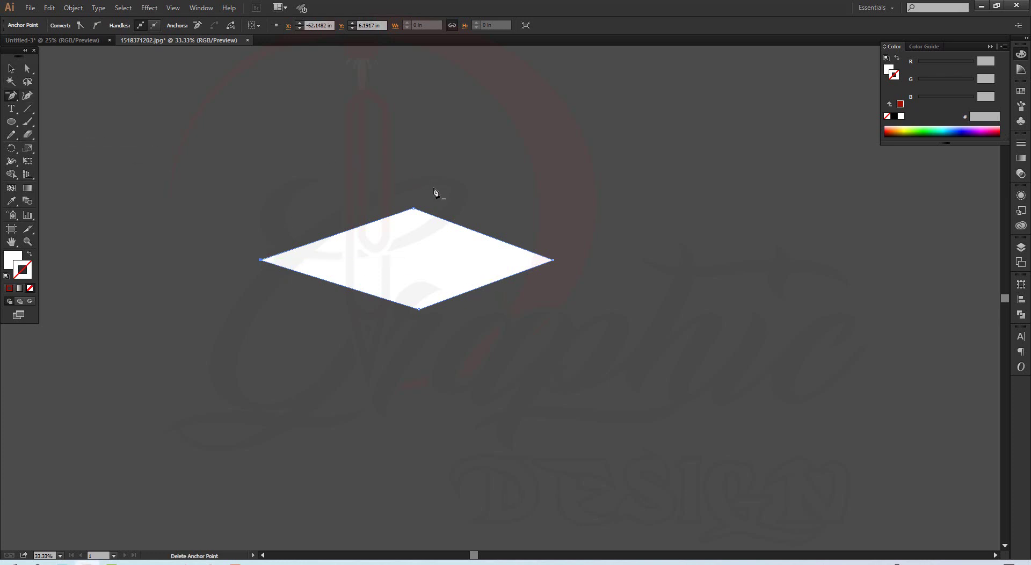
{"action": "left_click", "coordinate": [414, 209]}
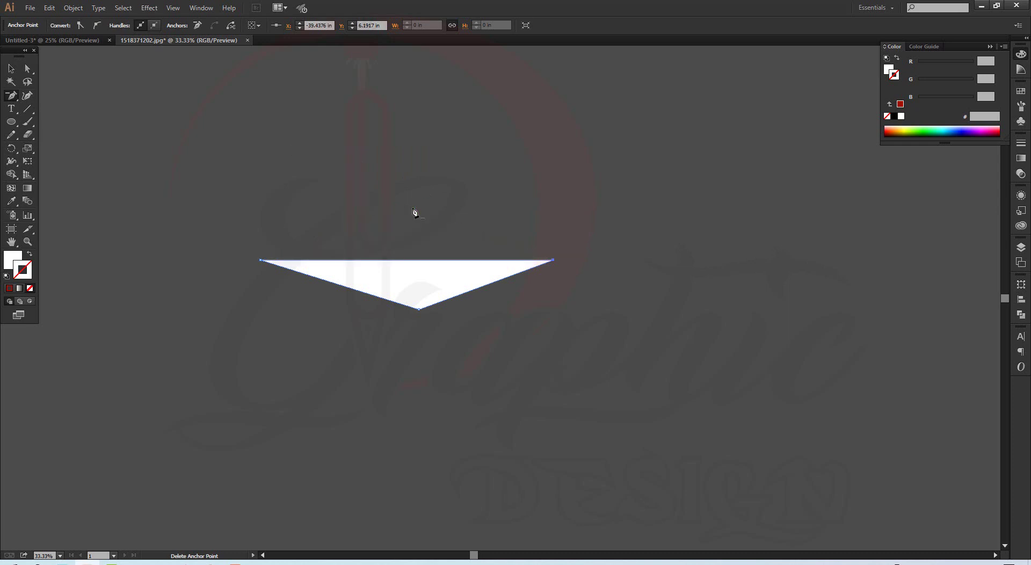
{"action": "left_click", "coordinate": [418, 310]}
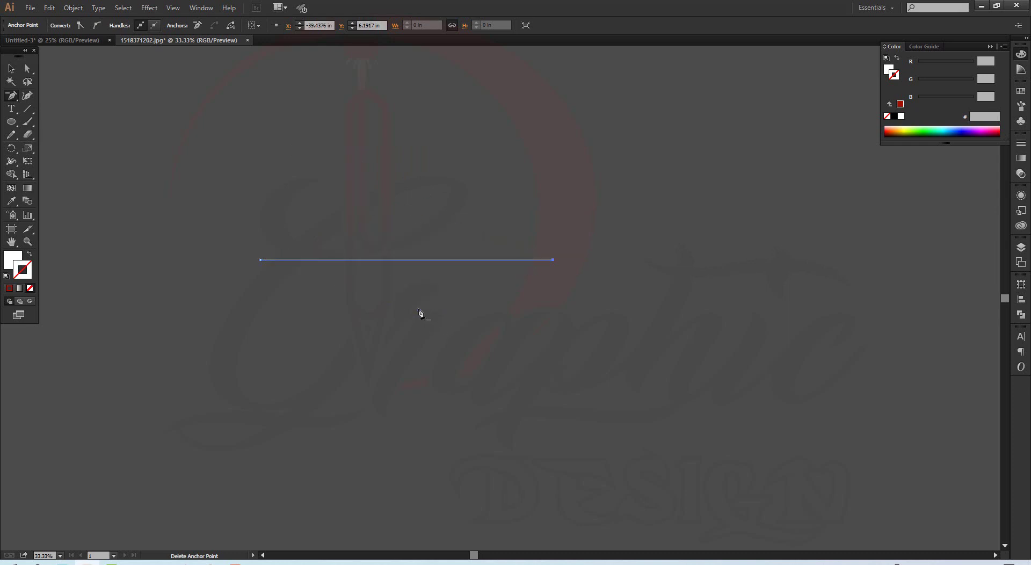
Undo the two anchor deletions and all the corner conversions back to the curved leaf.
{"action": "key", "text": "ctrl+z"}
{"action": "key", "text": "ctrl+z"}
{"action": "key", "text": "ctrl+z"}
{"action": "key", "text": "ctrl+z"}
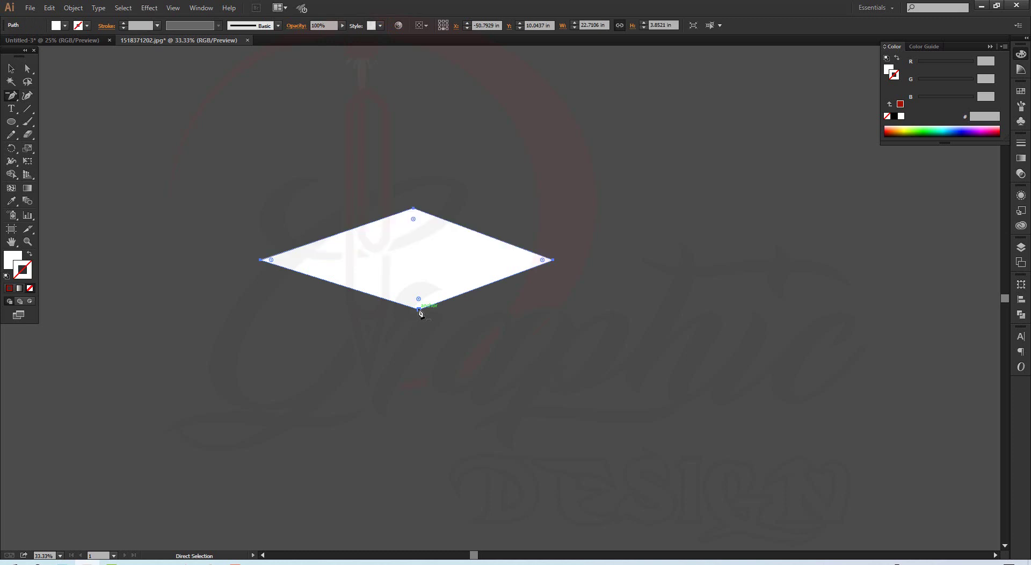
{"action": "key", "text": "ctrl+z"}
{"action": "key", "text": "ctrl+z"}
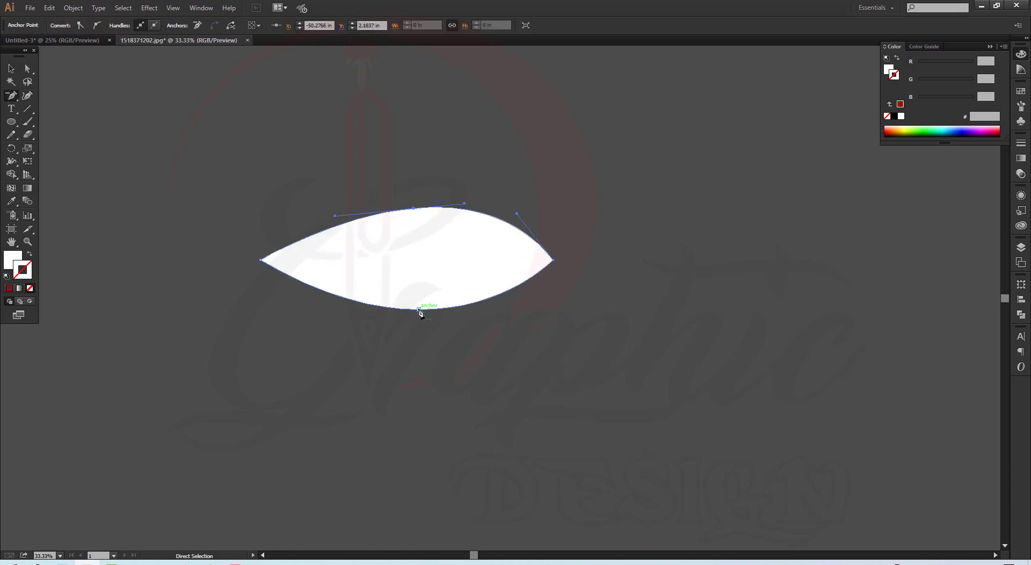
Reshape the leaf's upper edge by pulling its middle anchor's handles with the Anchor Point tool, straightening the left part and bulging the right part upward.
{"action": "left_click", "coordinate": [12, 97]}
{"action": "left_click_drag", "start_coordinate": [10, 97], "coordinate": [54, 136]}
{"action": "left_click_drag", "start_coordinate": [334, 217], "coordinate": [306, 126]}
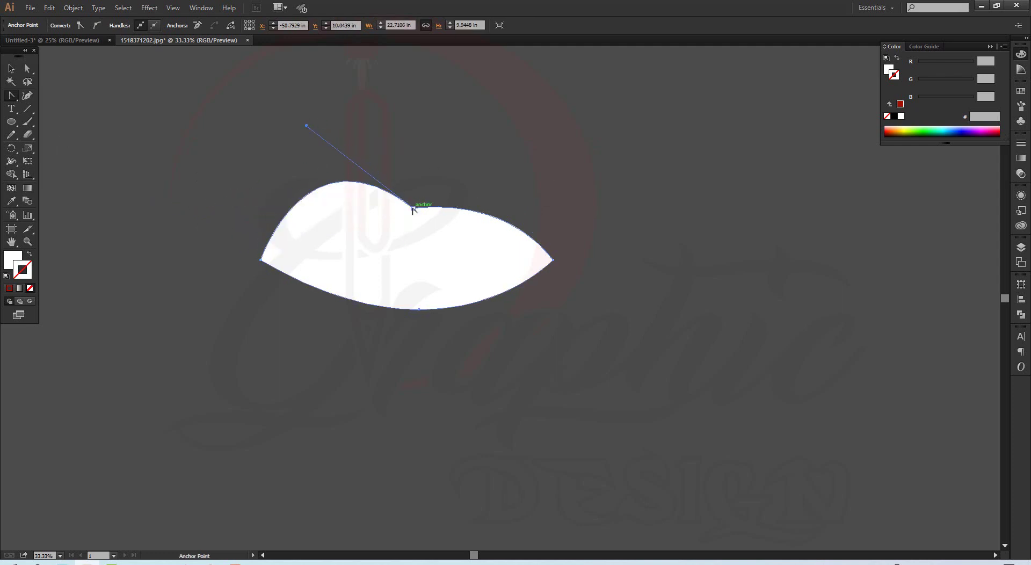
{"action": "left_click_drag", "start_coordinate": [414, 208], "coordinate": [565, 156]}
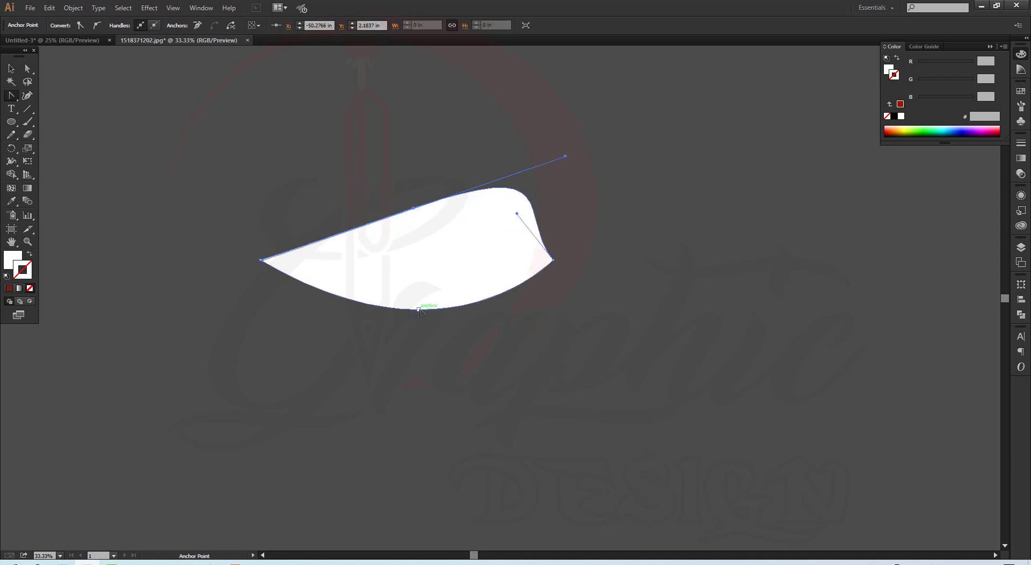
Convert the lower middle anchor to a corner point, and pull new direction handles out of it toward the lower left.
{"action": "left_click", "coordinate": [419, 309]}
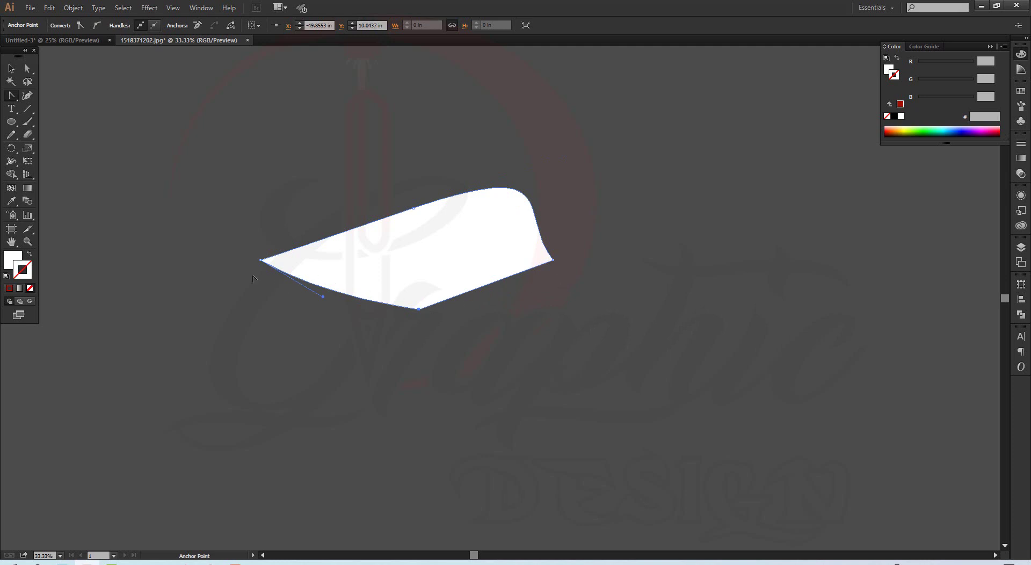
{"action": "left_click_drag", "start_coordinate": [418, 310], "coordinate": [343, 307]}
{"action": "left_click_drag", "start_coordinate": [418, 310], "coordinate": [331, 355]}
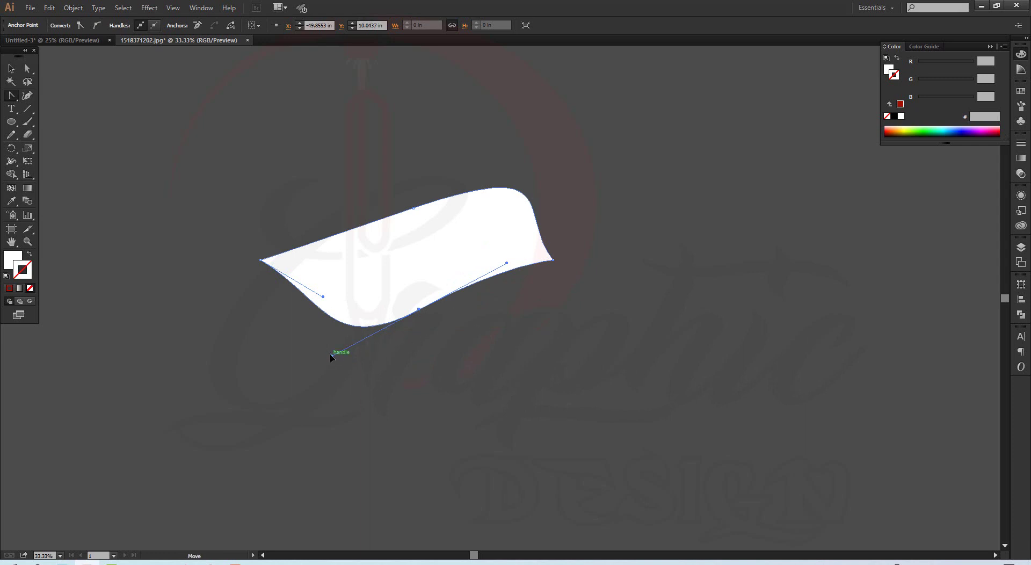
Try bending the lower anchor's left handle upward, undo it, and lower its right handle to level so the lower right edge bulges outward.
{"action": "left_click_drag", "start_coordinate": [330, 354], "coordinate": [339, 221]}
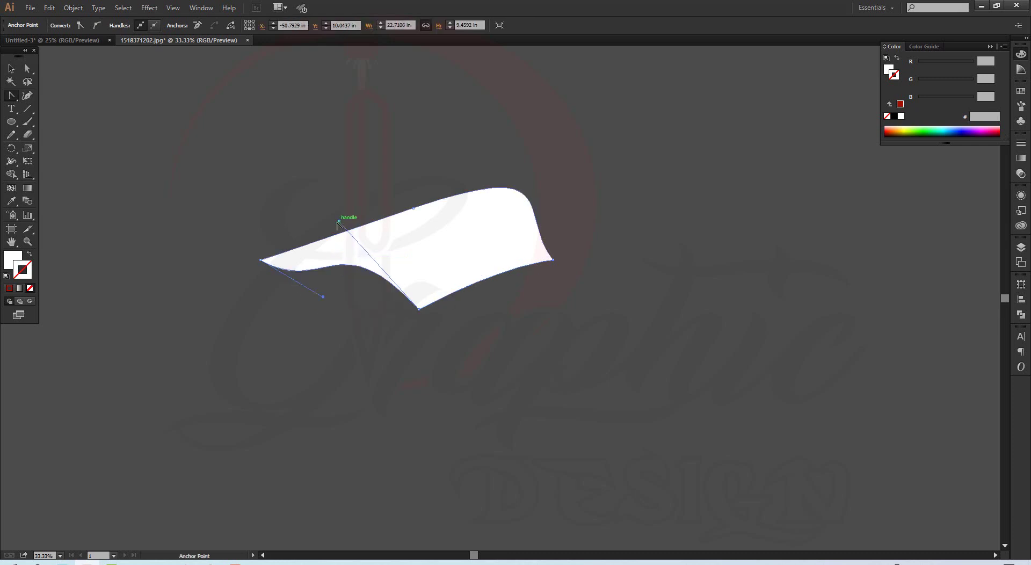
{"action": "key", "text": "ctrl+z"}
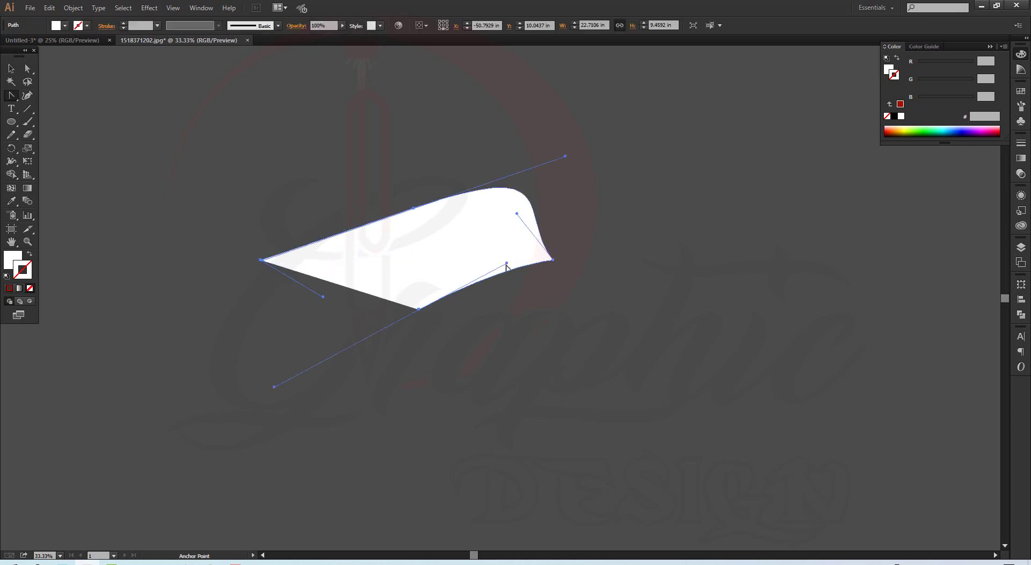
{"action": "left_click_drag", "start_coordinate": [507, 264], "coordinate": [533, 310]}
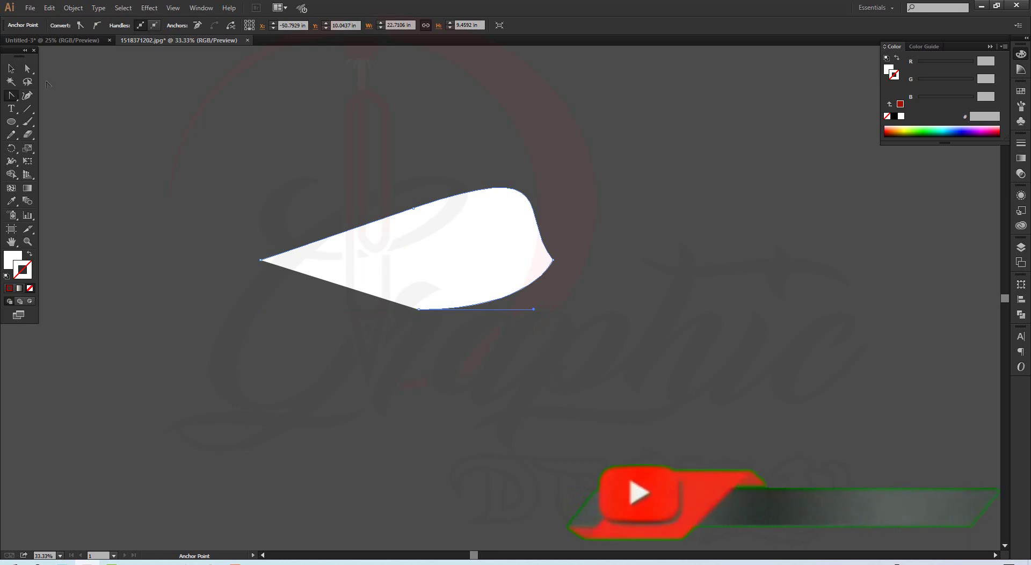
Move the lower middle anchor about 0.9 in to the left with Direct Selection, and try adjusting its left direction handle.
{"action": "key", "text": "a"}
{"action": "left_click", "coordinate": [407, 353]}
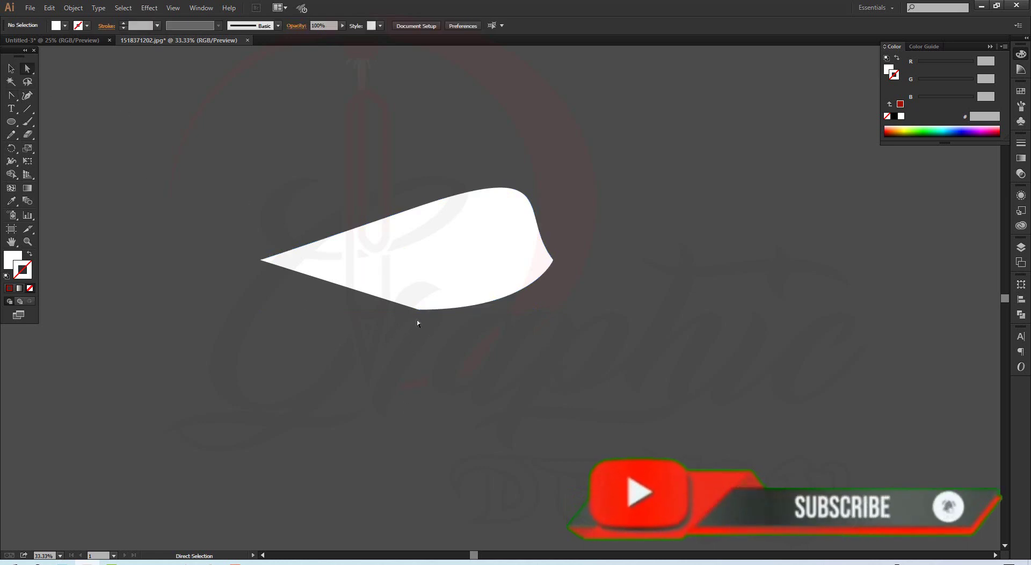
{"action": "mouse_move", "coordinate": [420, 311]}
{"action": "left_mouse_down"}
{"action": "mouse_move", "coordinate": [380, 295]}
{"action": "mouse_move", "coordinate": [461, 295]}
{"action": "mouse_move", "coordinate": [406, 311]}
{"action": "left_mouse_up"}
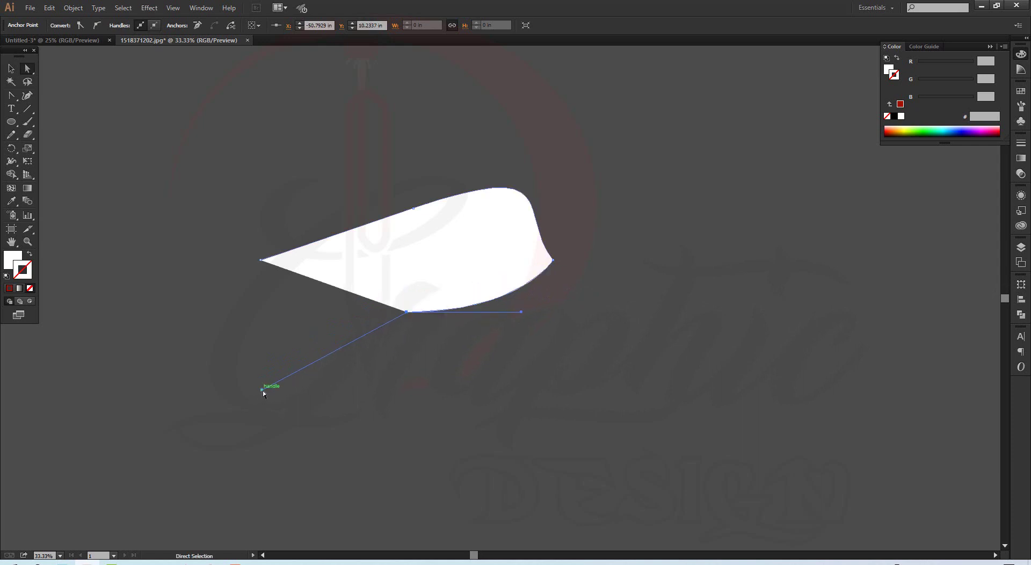
{"action": "left_click_drag", "start_coordinate": [262, 390], "coordinate": [287, 358]}
{"action": "left_click_drag", "start_coordinate": [331, 339], "coordinate": [261, 311]}
{"action": "left_click", "coordinate": [428, 346]}
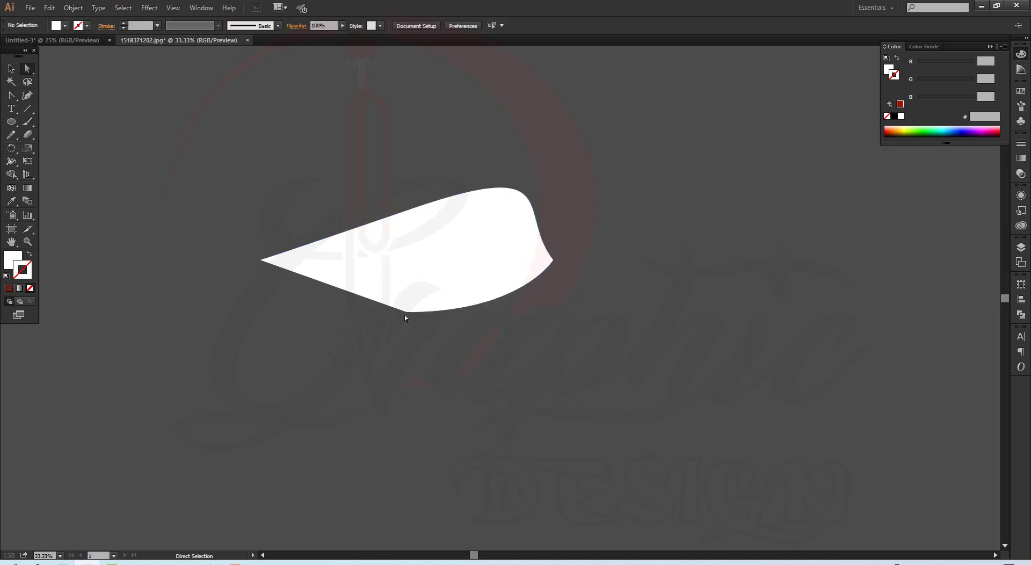
{"action": "left_click_drag", "start_coordinate": [407, 311], "coordinate": [408, 313]}
Select the whole reshaped leaf and delete it from the canvas.
{"action": "left_click", "coordinate": [11, 69]}
{"action": "left_click_drag", "start_coordinate": [294, 144], "coordinate": [591, 427]}
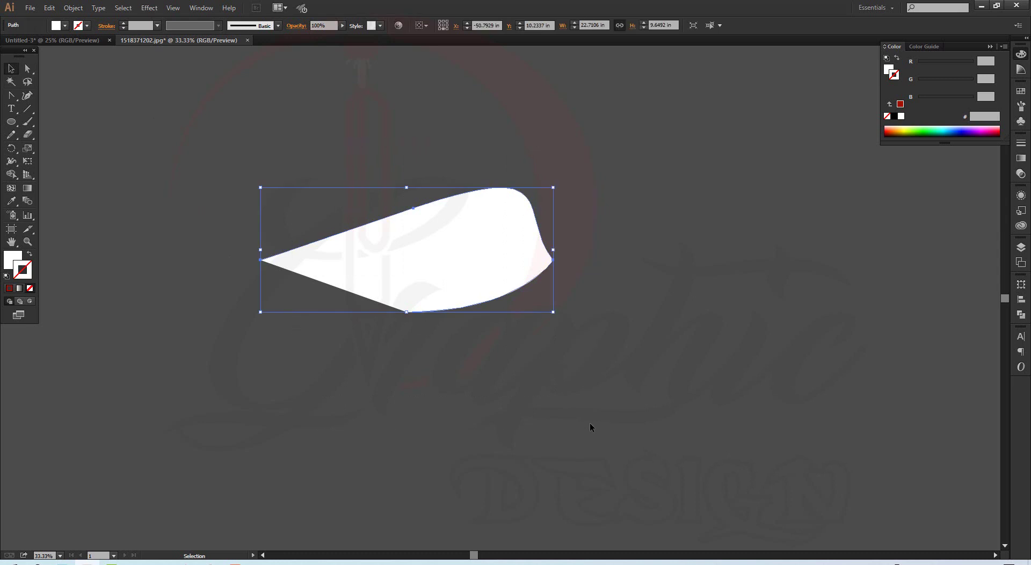
{"action": "key", "text": "Delete"}
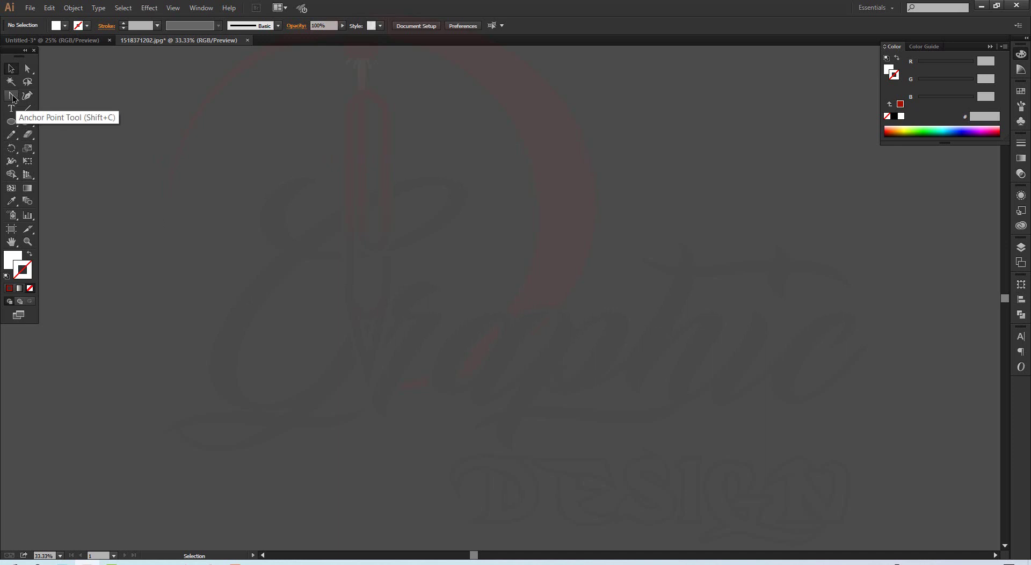
Draw a closed six-anchor shape with the Pen tool, with curved upper, lower and left edges and a straight lower right side.
{"action": "left_click_drag", "start_coordinate": [16, 101], "coordinate": [37, 99]}
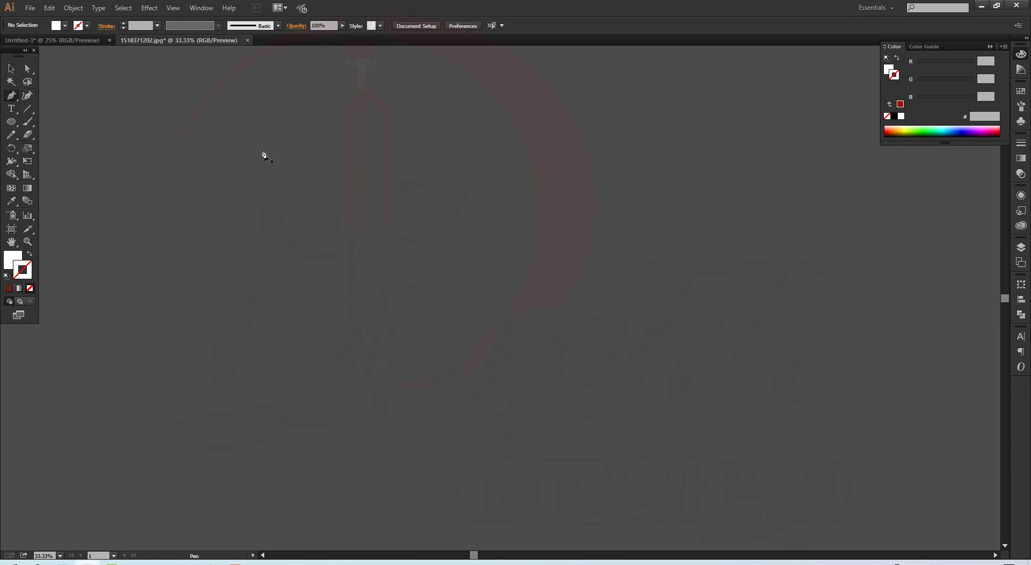
{"action": "left_click", "coordinate": [252, 217]}
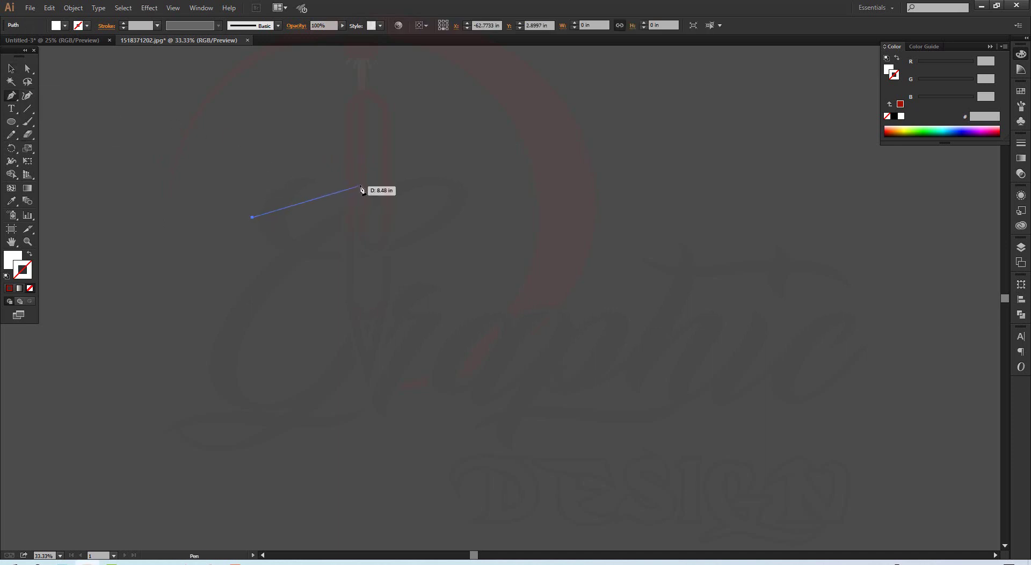
{"action": "left_click_drag", "start_coordinate": [360, 185], "coordinate": [425, 200]}
{"action": "left_click_drag", "start_coordinate": [424, 200], "coordinate": [424, 200]}
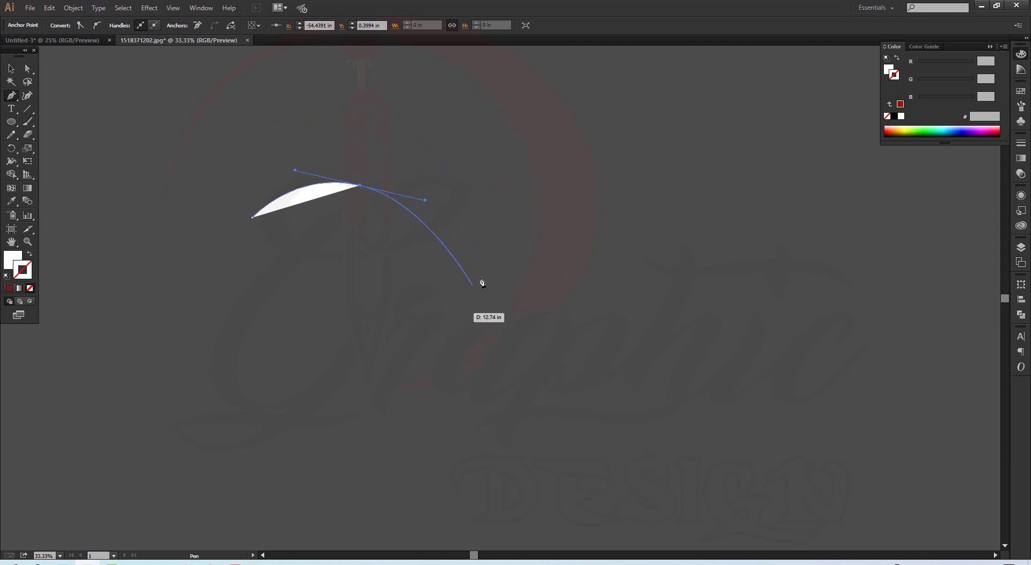
{"action": "left_click", "coordinate": [443, 292]}
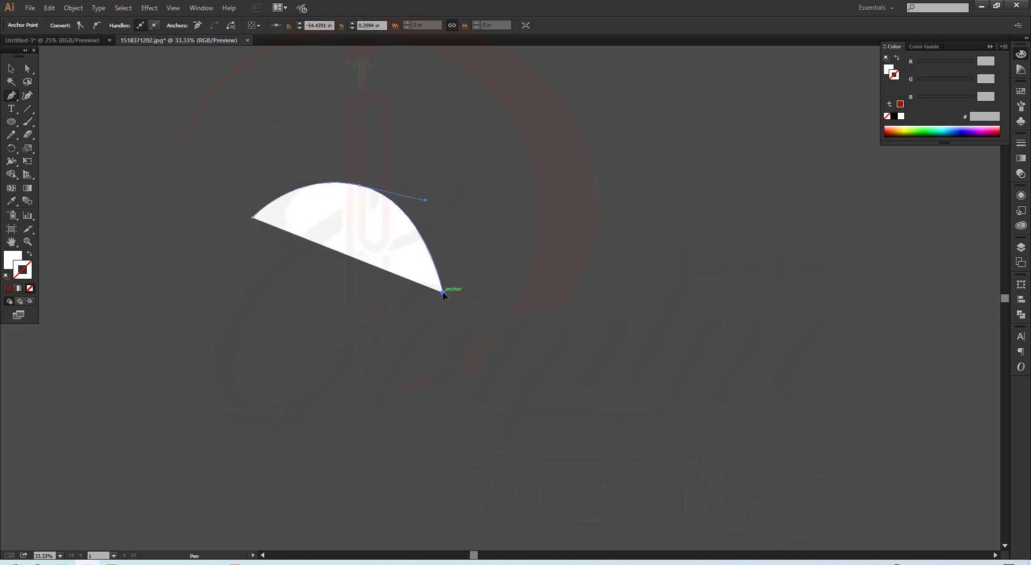
{"action": "left_click", "coordinate": [454, 366]}
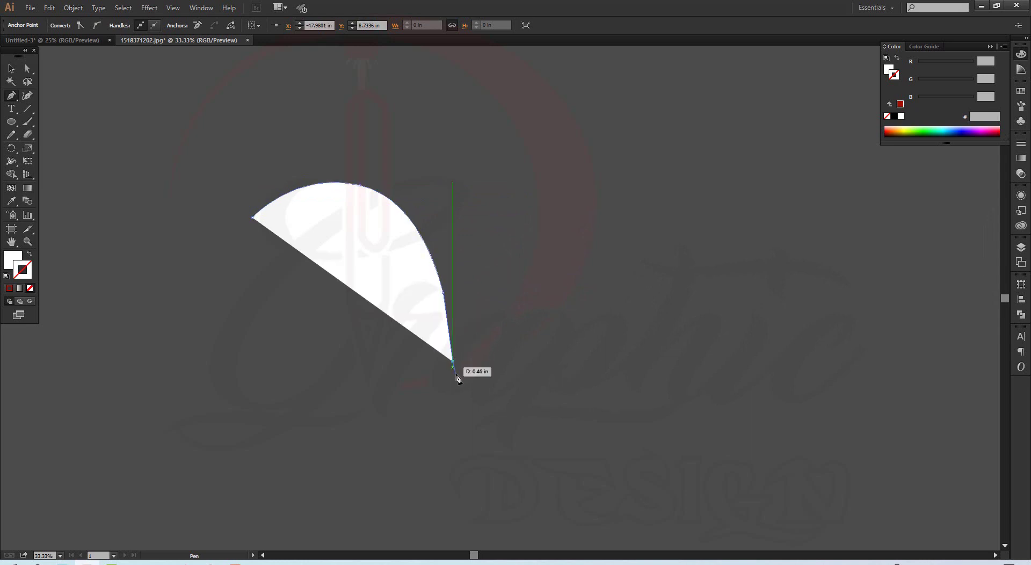
{"action": "left_click", "coordinate": [460, 423]}
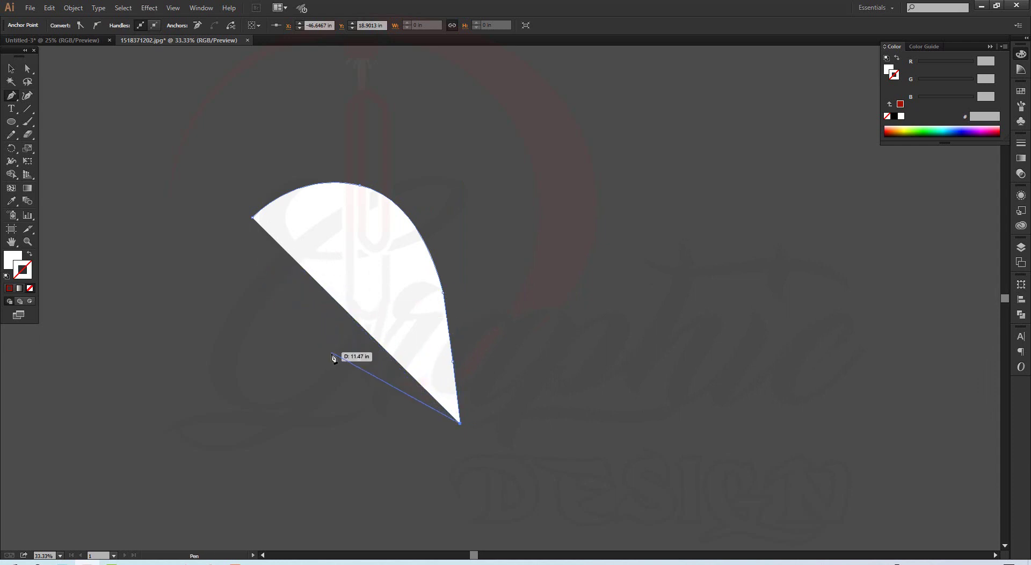
{"action": "left_click_drag", "start_coordinate": [314, 383], "coordinate": [216, 284]}
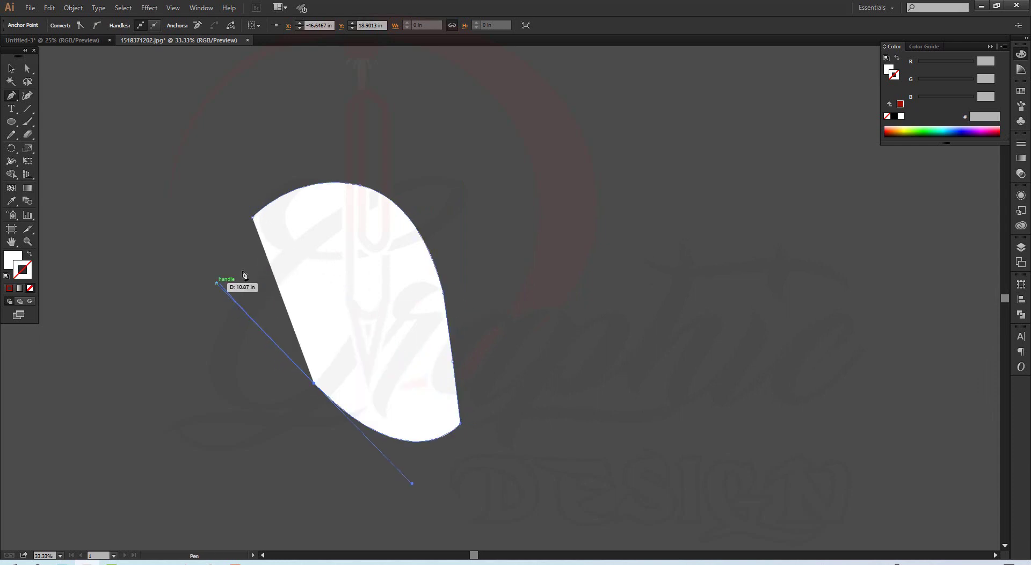
{"action": "left_click", "coordinate": [253, 218]}
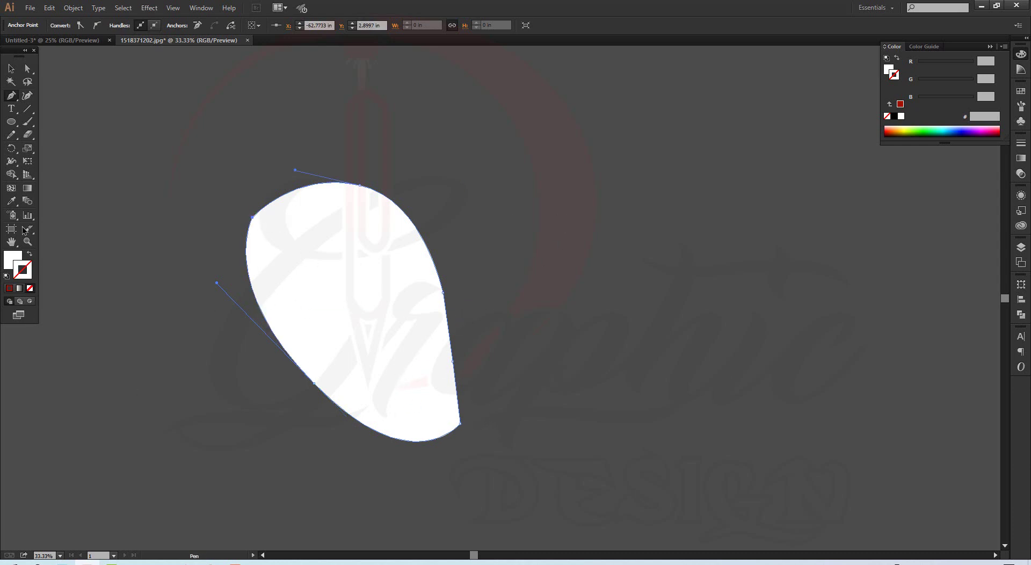
Select the closed six-anchor shape and delete it from the canvas.
{"action": "left_click", "coordinate": [10, 69]}
{"action": "left_click_drag", "start_coordinate": [355, 367], "coordinate": [393, 313]}
{"action": "key", "text": "Delete"}
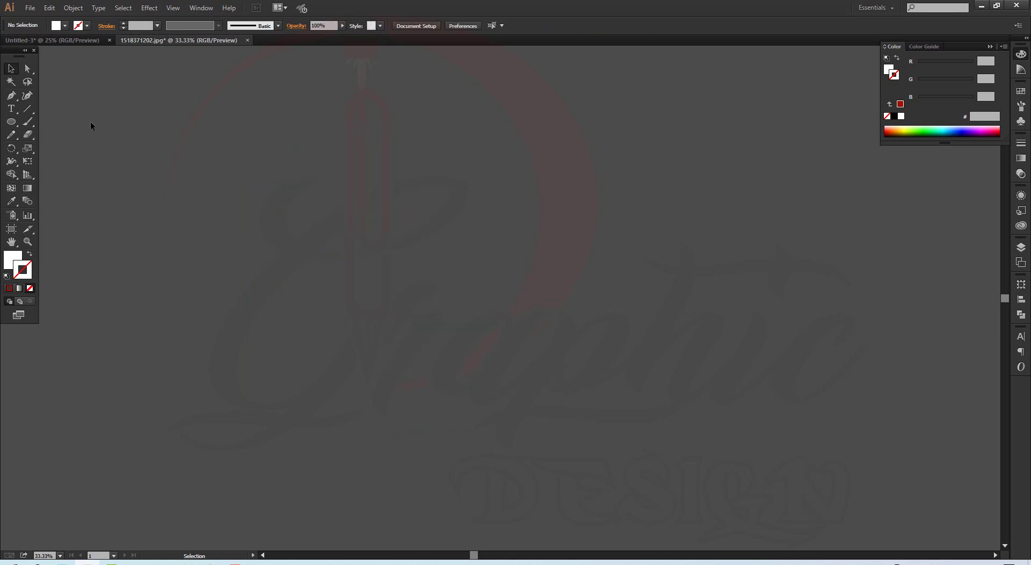
Draw a closed ribbon banner with V-notched ends, about 11.6 in wide and 3.9 in high, with the Pen tool, and move it toward the canvas centre.
{"action": "left_click", "coordinate": [11, 97]}
{"action": "left_click", "coordinate": [225, 225]}
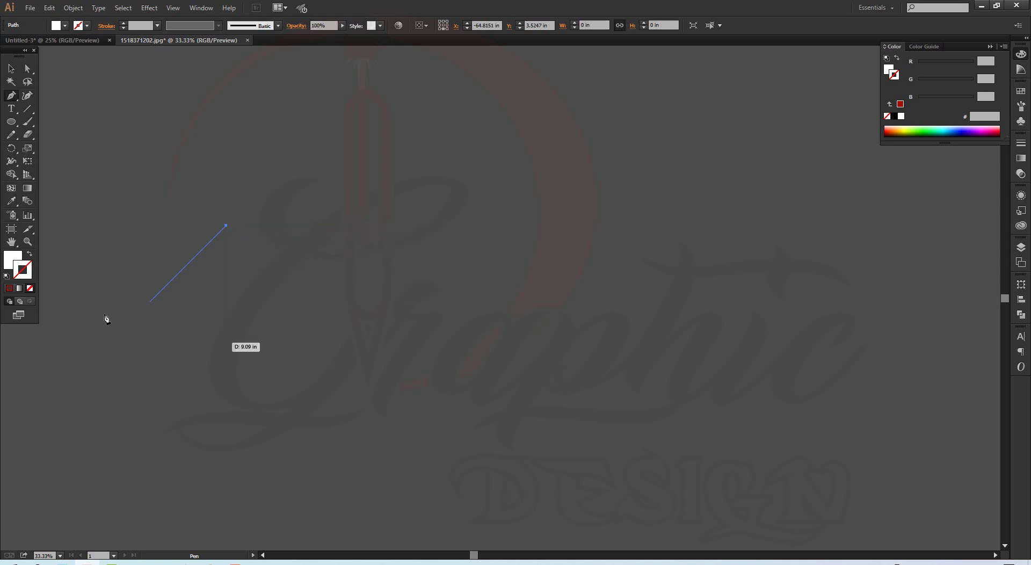
{"action": "left_click", "coordinate": [376, 225]}
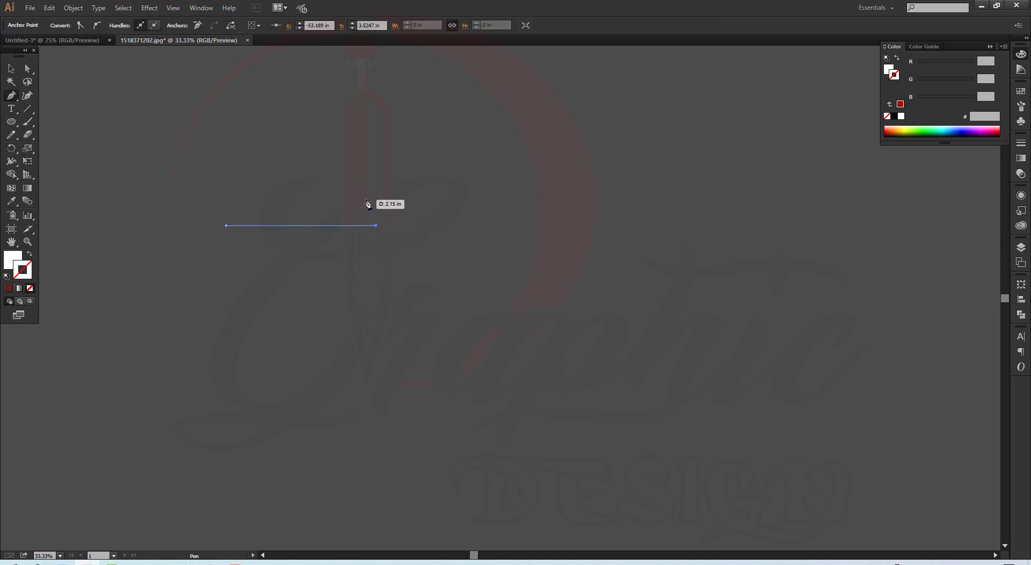
{"action": "left_click", "coordinate": [365, 200]}
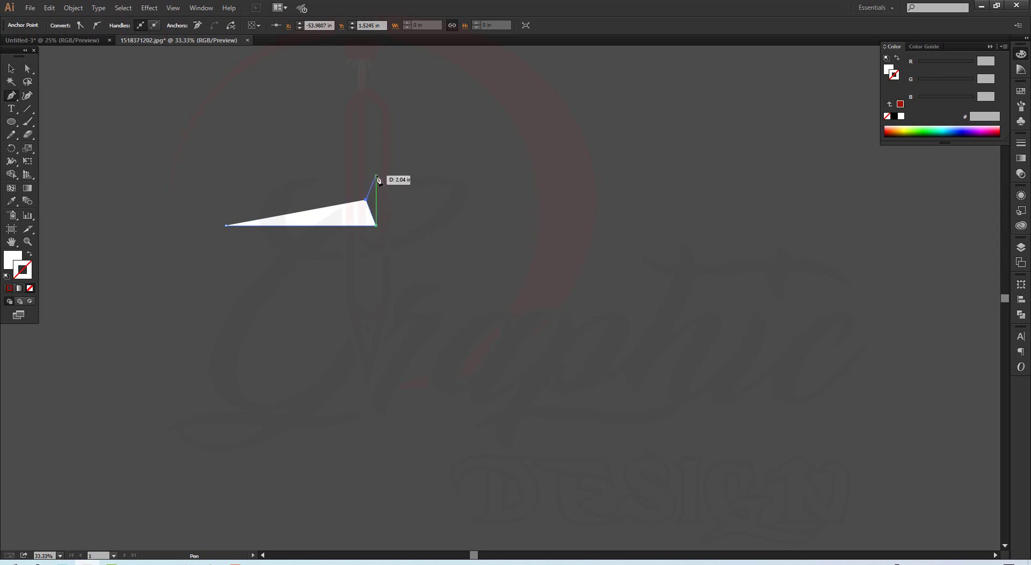
{"action": "left_click", "coordinate": [376, 176]}
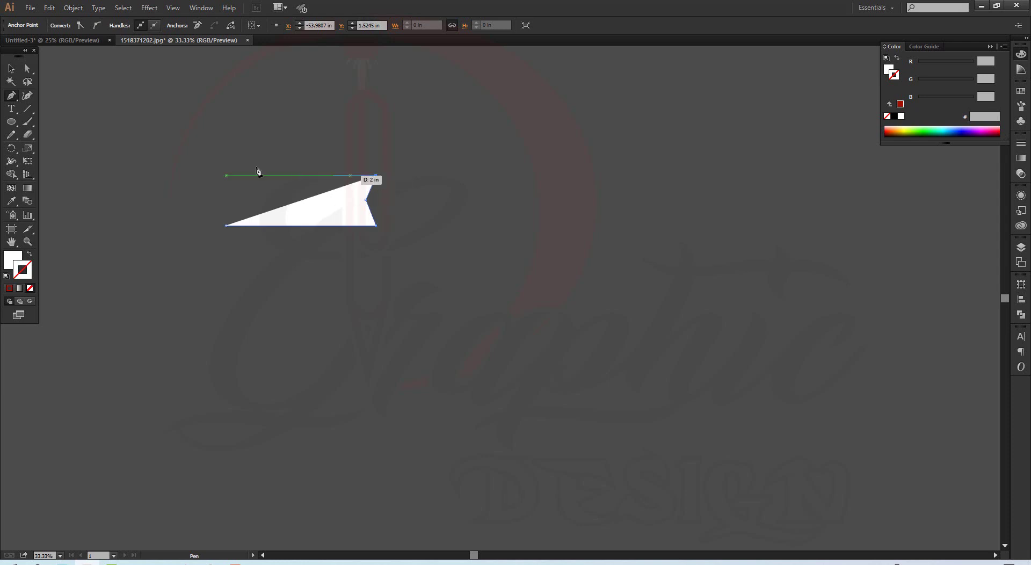
{"action": "left_click", "coordinate": [226, 176]}
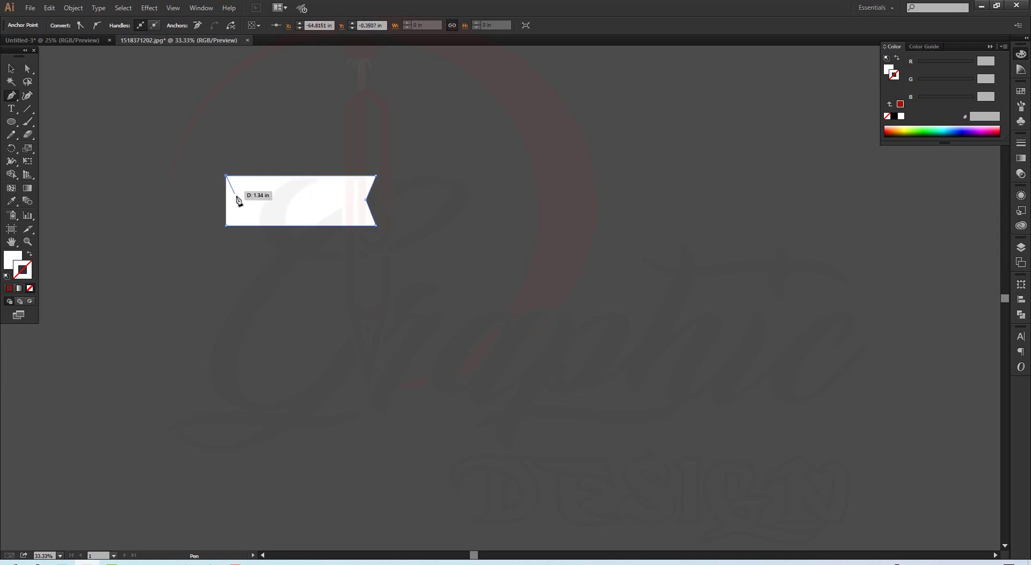
{"action": "left_click", "coordinate": [236, 200]}
{"action": "left_click", "coordinate": [226, 224]}
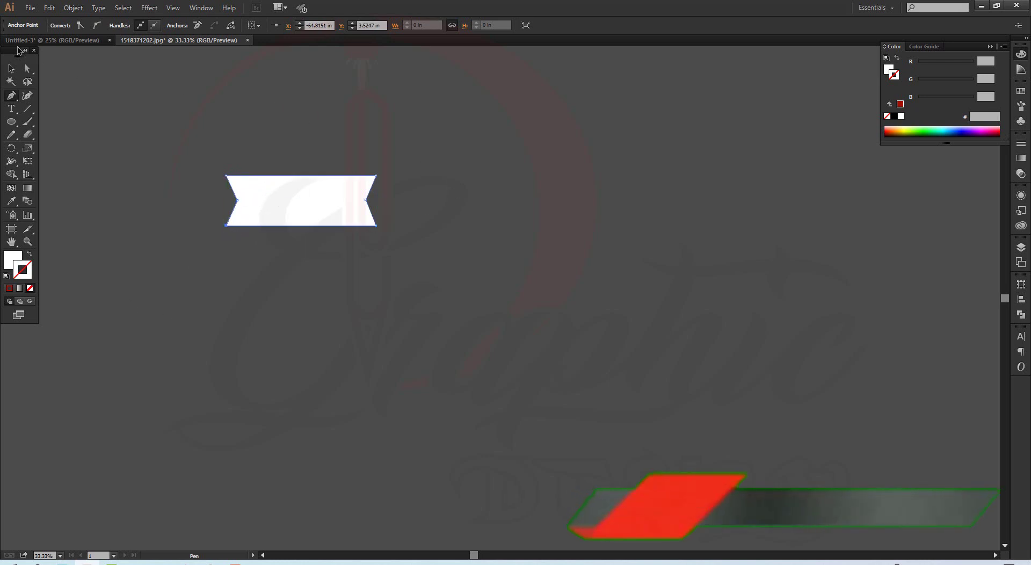
{"action": "key", "text": "v"}
{"action": "left_click_drag", "start_coordinate": [330, 208], "coordinate": [470, 217]}
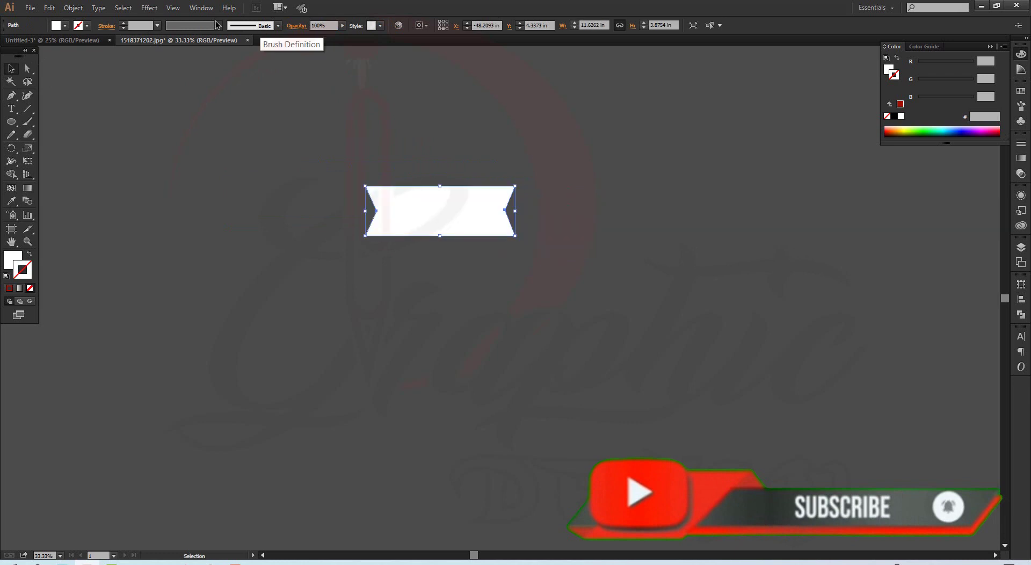
Try a horizontal Arc warp with an 83% bend on the ribbon banner.
{"action": "left_click", "coordinate": [150, 7]}
{"action": "mouse_move", "coordinate": [200, 208]}
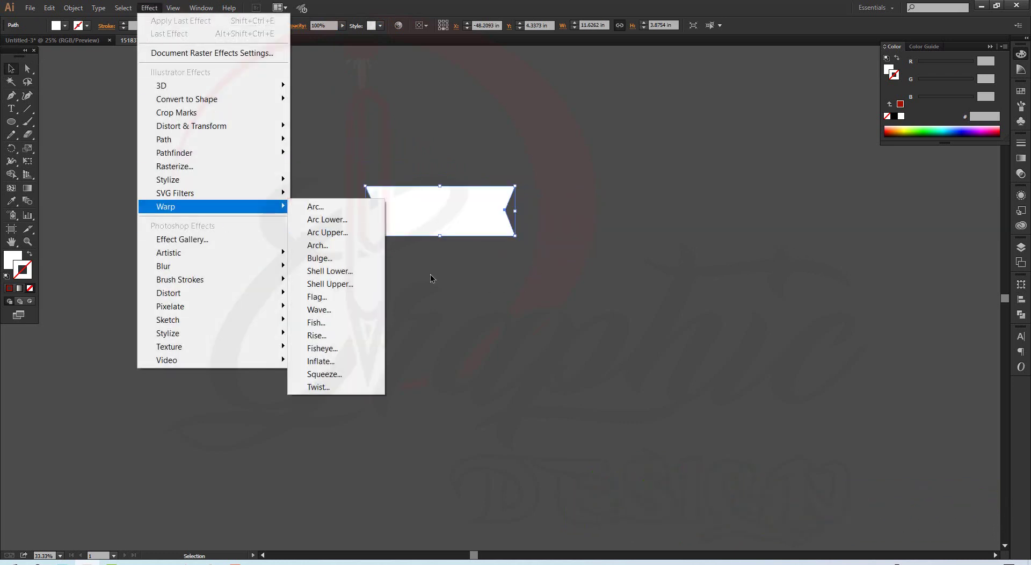
{"action": "left_click", "coordinate": [316, 206]}
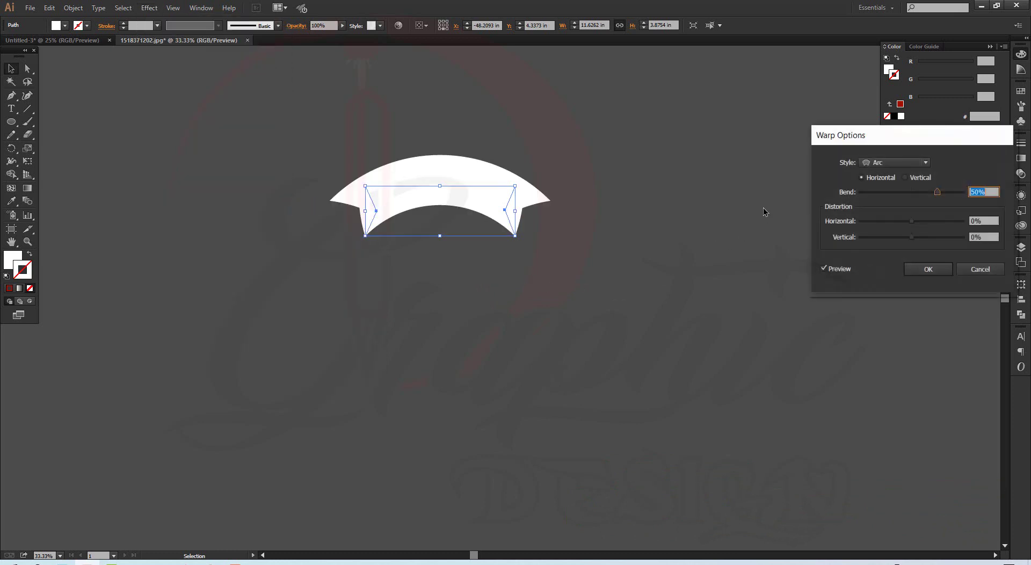
{"action": "left_click", "coordinate": [955, 193]}
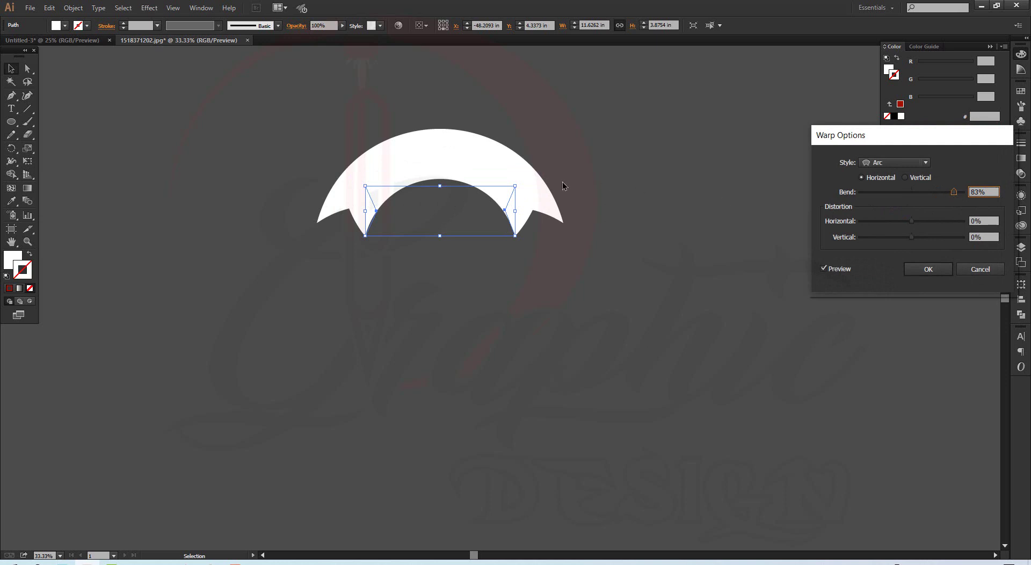
{"action": "left_click", "coordinate": [979, 269]}
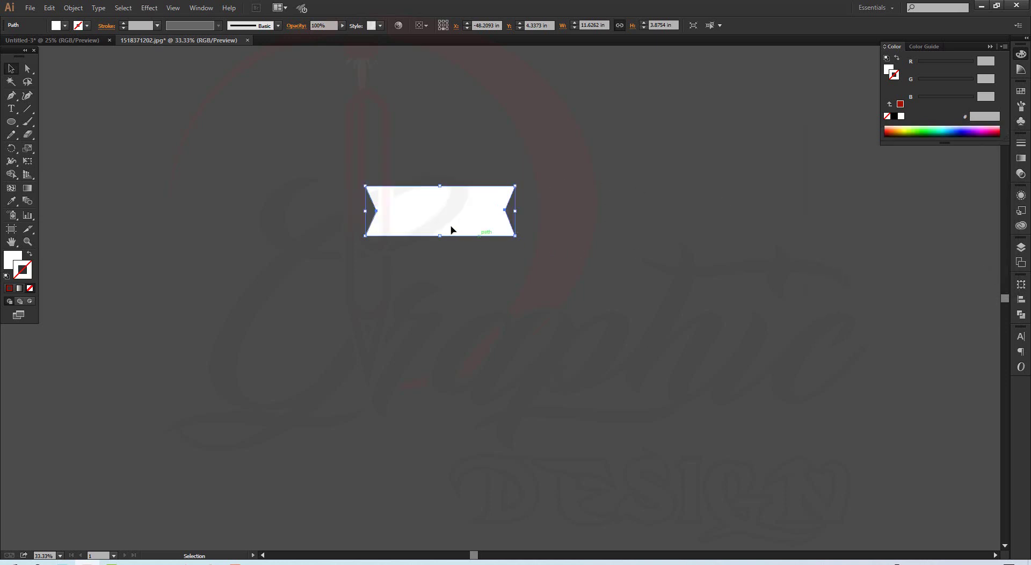
Delete the ribbon banner from the canvas.
{"action": "left_click_drag", "start_coordinate": [451, 230], "coordinate": [471, 325]}
{"action": "key", "text": "Delete"}
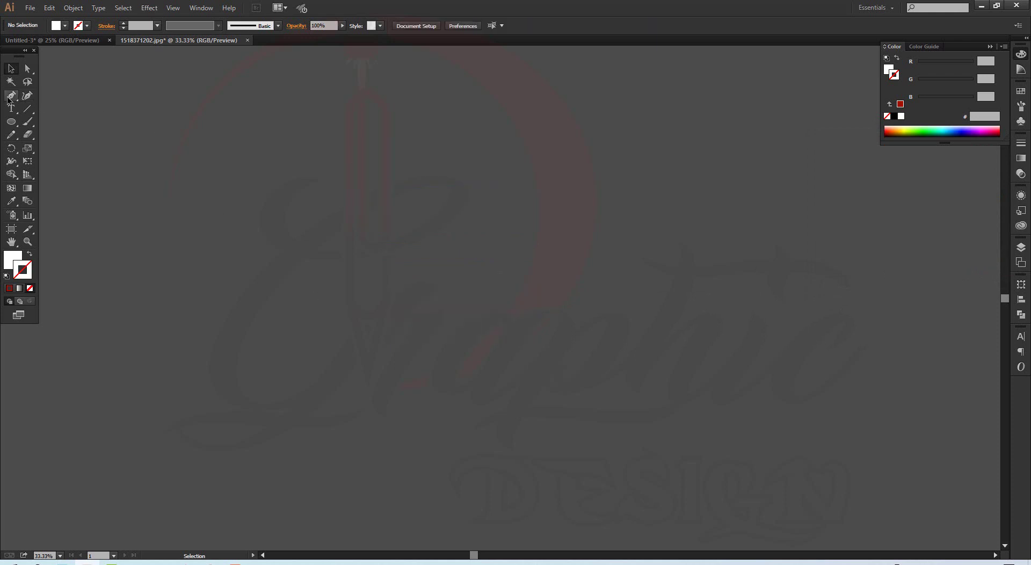
{"action": "left_click", "coordinate": [31, 10]}
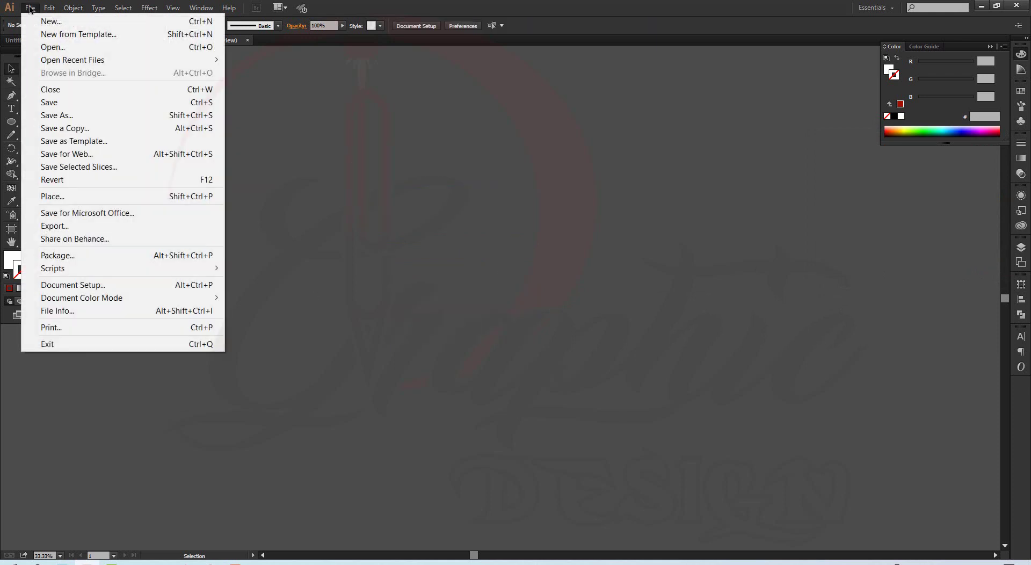
{"action": "left_click", "coordinate": [359, 143]}
{"action": "left_click", "coordinate": [11, 96]}
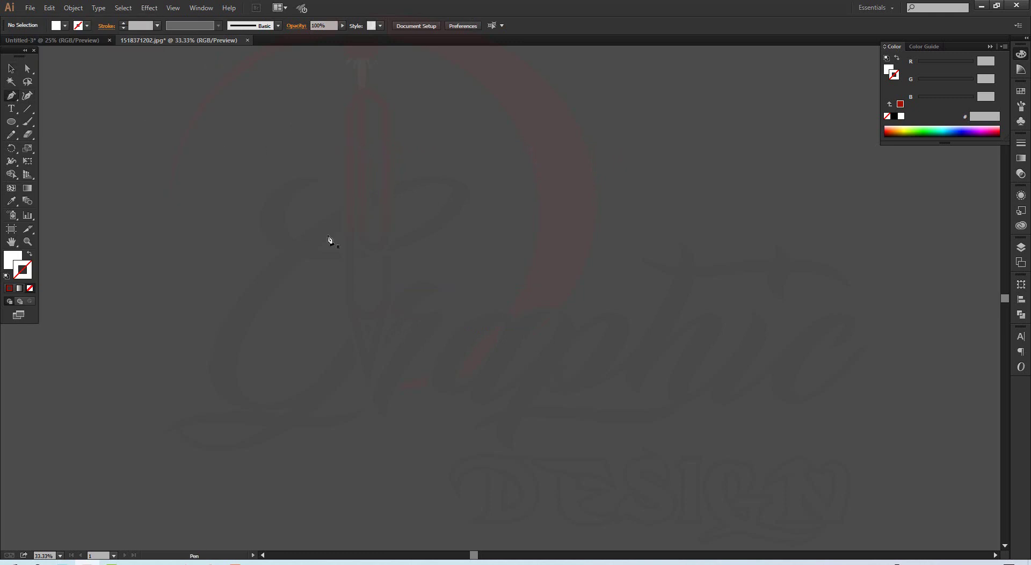
{"action": "left_click", "coordinate": [284, 223]}
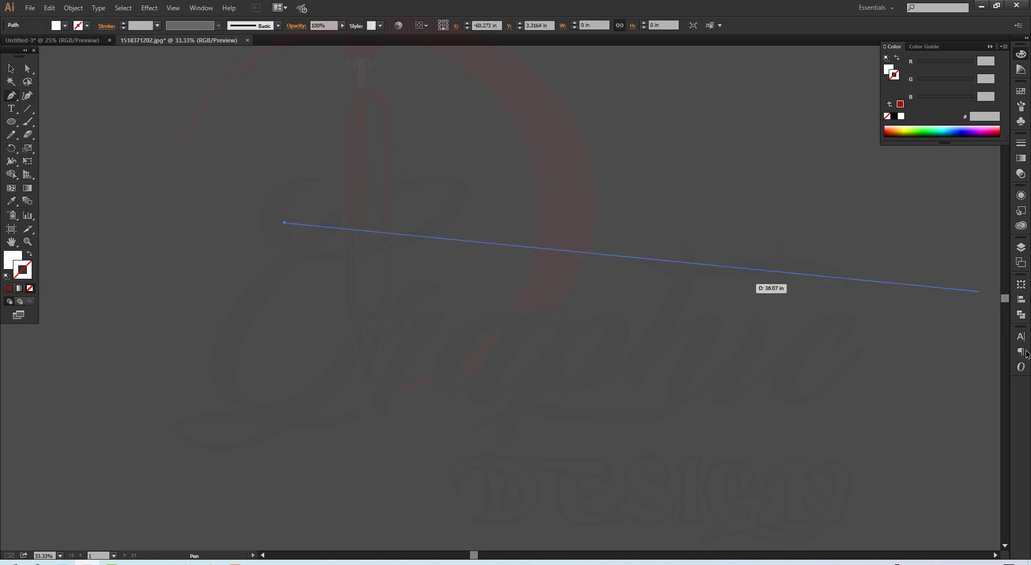
{"action": "left_click", "coordinate": [462, 217]}
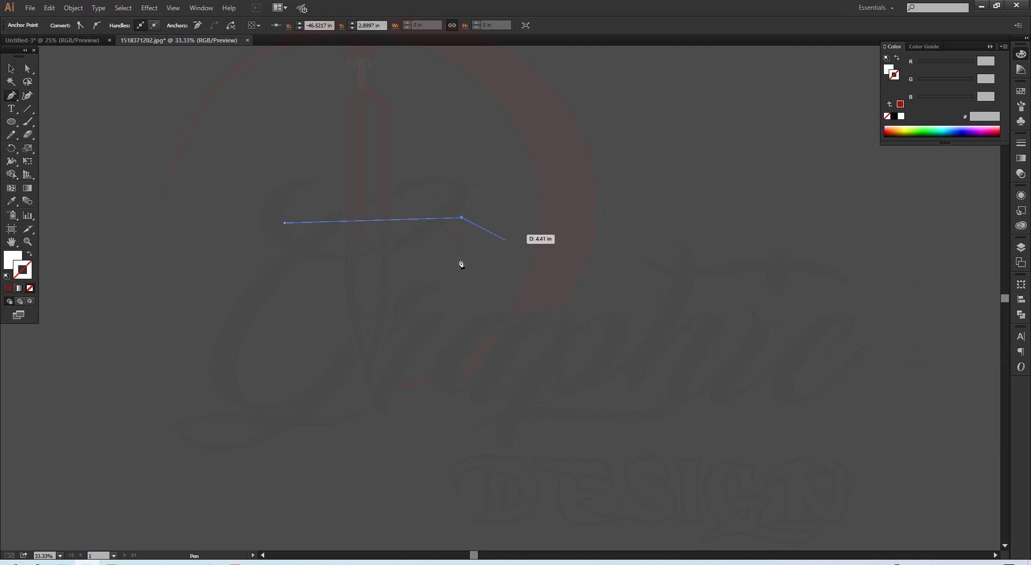
{"action": "left_click_drag", "start_coordinate": [552, 220], "coordinate": [569, 279]}
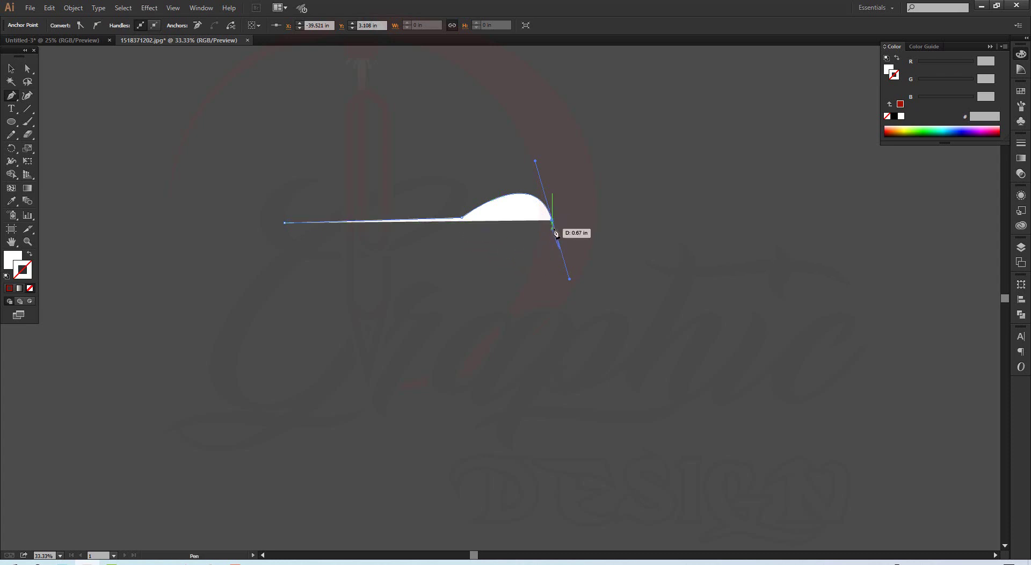
{"action": "key", "text": "ctrl+z"}
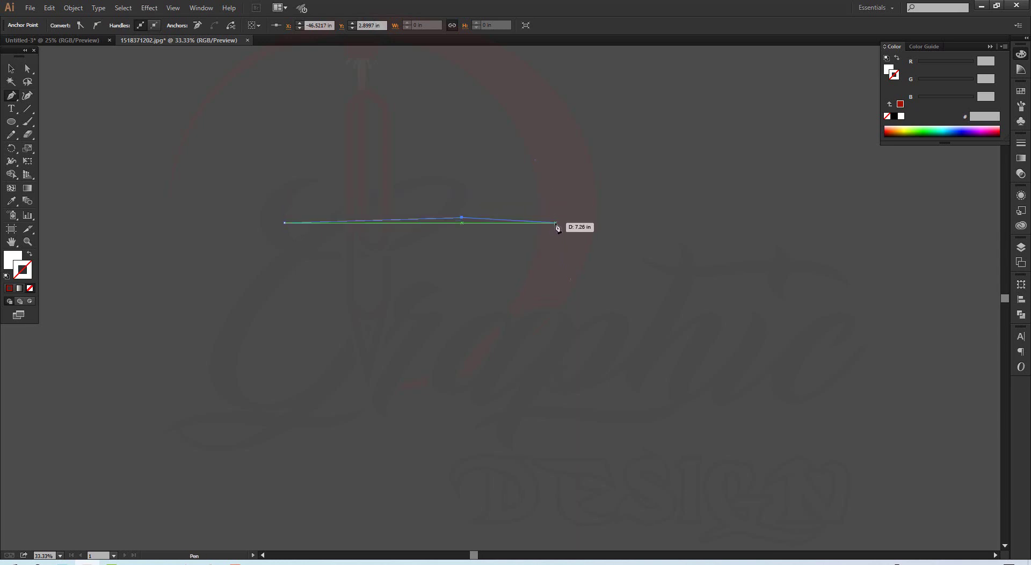
{"action": "left_click_drag", "start_coordinate": [556, 222], "coordinate": [556, 253]}
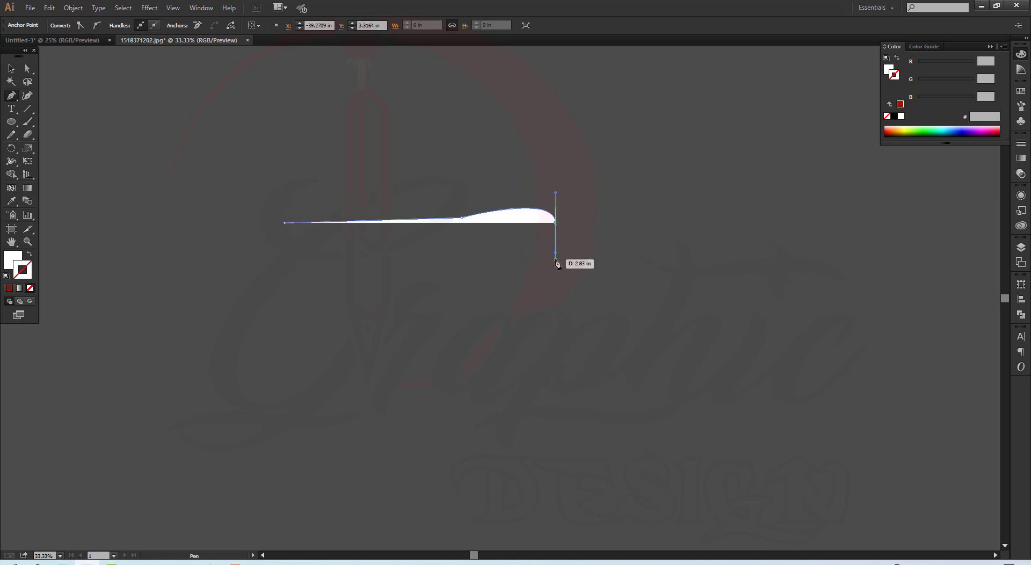
{"action": "key", "text": "ctrl+z"}
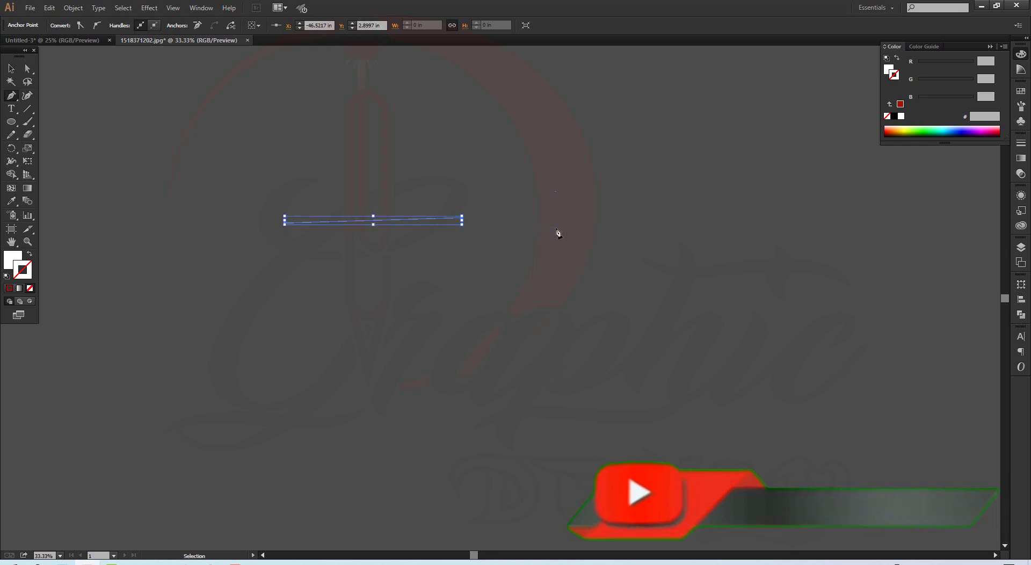
{"action": "key", "text": "Delete"}
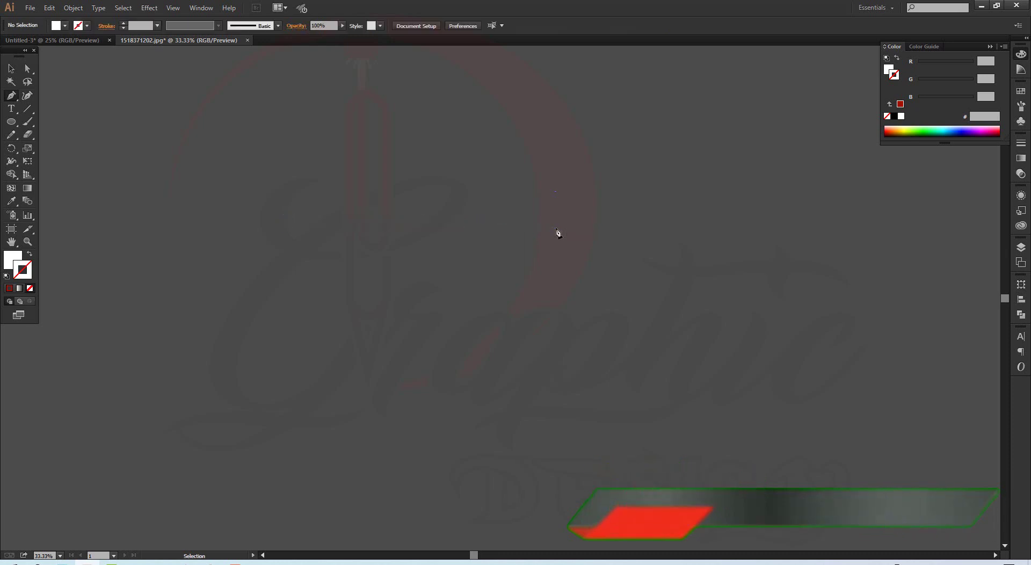
Draw a closed horizontal paddle about 36.8 in long and 4.7 in high with the Pen tool, with a thin straight handle and rounded blade.
{"action": "left_click", "coordinate": [265, 213]}
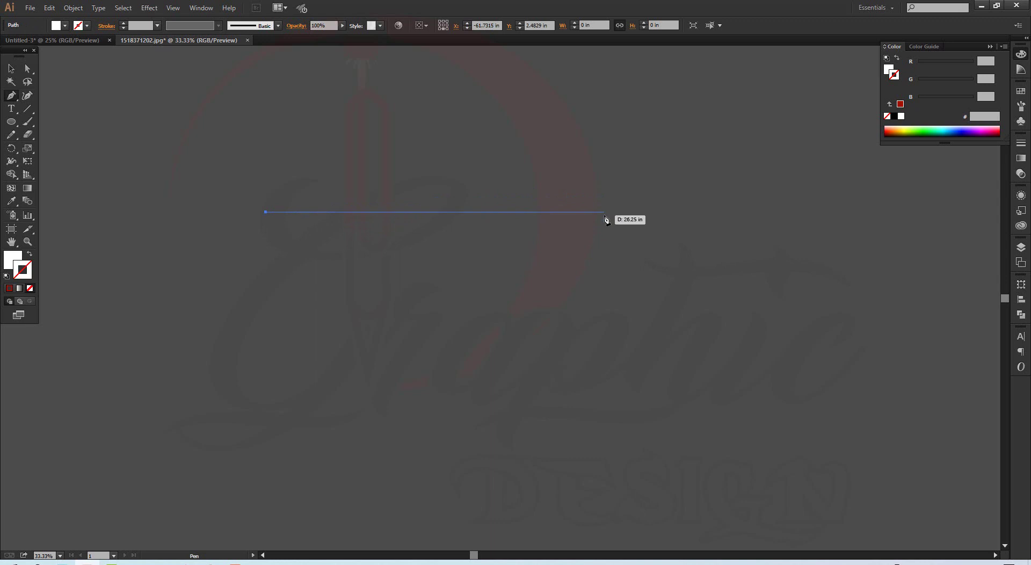
{"action": "left_click", "coordinate": [605, 213]}
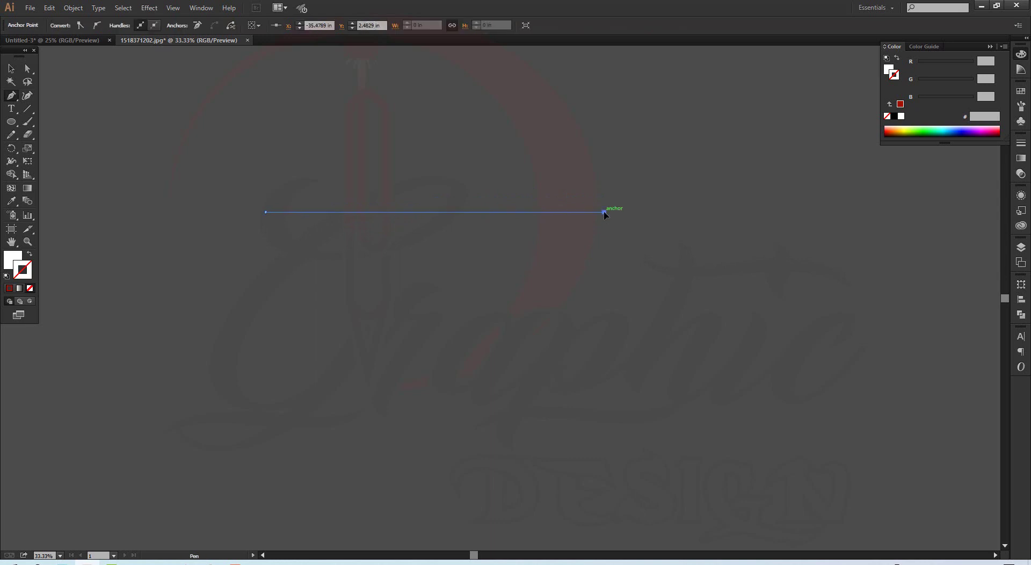
{"action": "left_click", "coordinate": [741, 212]}
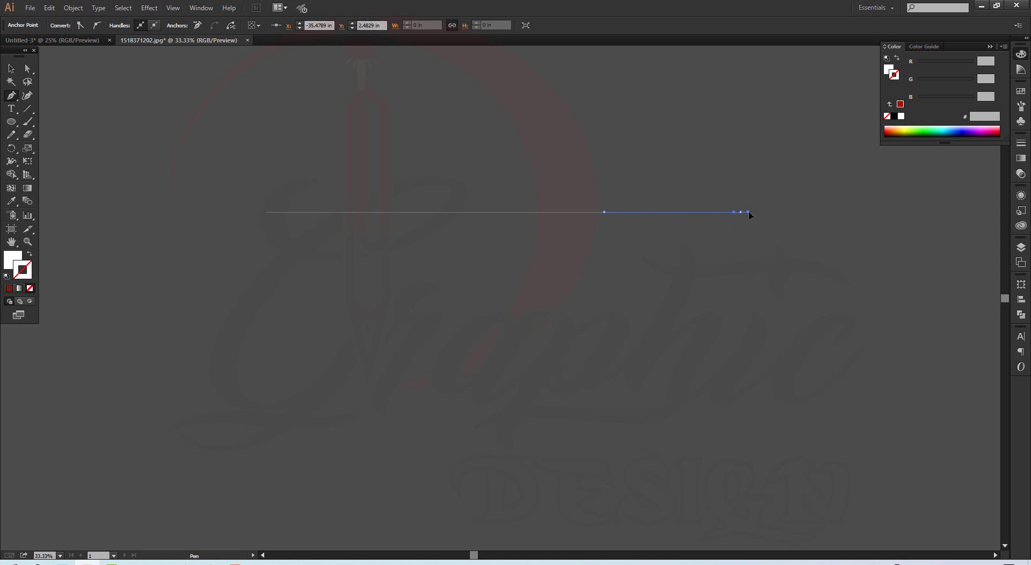
{"action": "left_click_drag", "start_coordinate": [749, 212], "coordinate": [739, 265]}
{"action": "left_click_drag", "start_coordinate": [739, 263], "coordinate": [739, 263]}
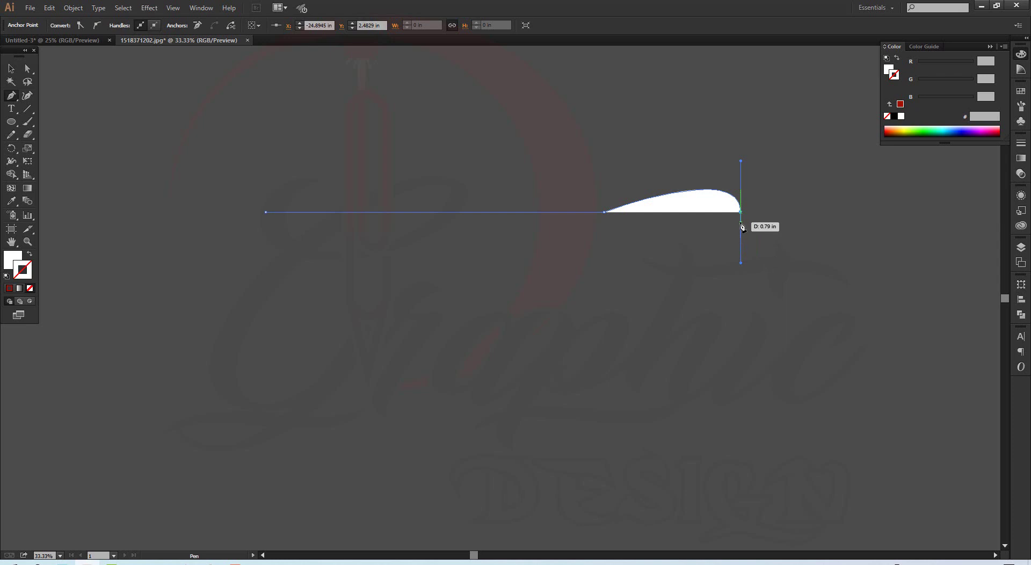
{"action": "left_click_drag", "start_coordinate": [742, 226], "coordinate": [741, 225]}
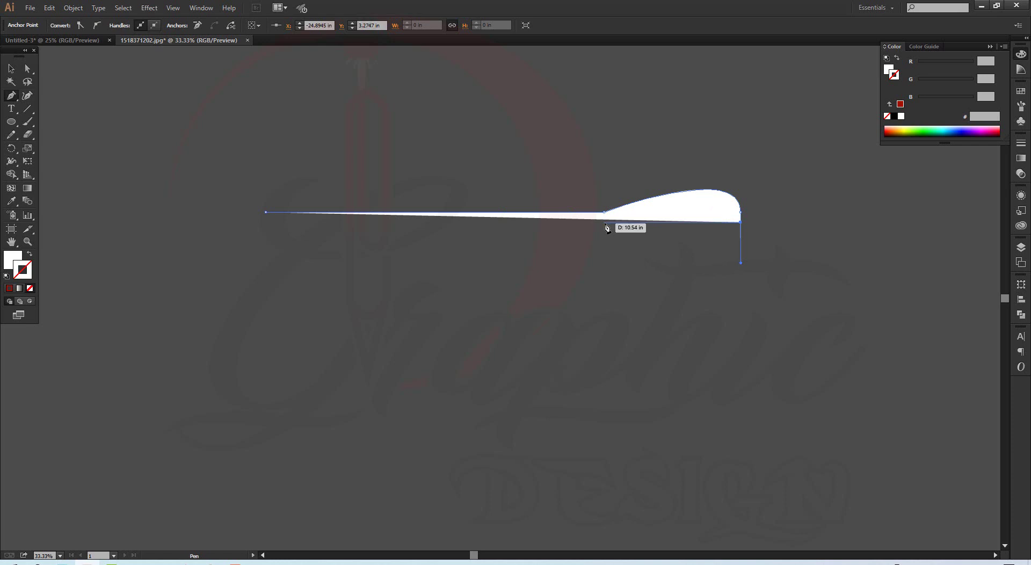
{"action": "left_click_drag", "start_coordinate": [604, 222], "coordinate": [470, 162]}
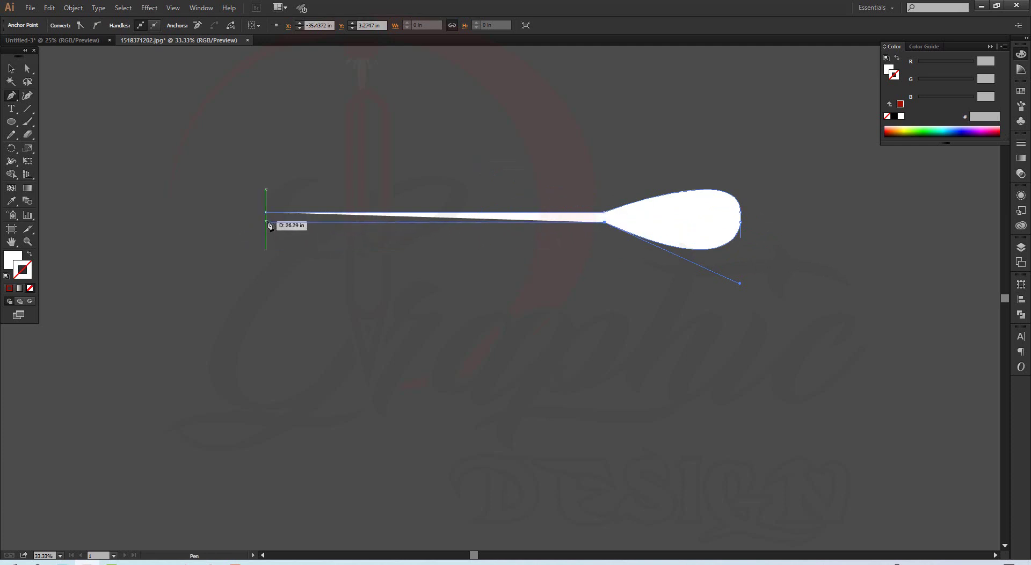
{"action": "left_click", "coordinate": [265, 221]}
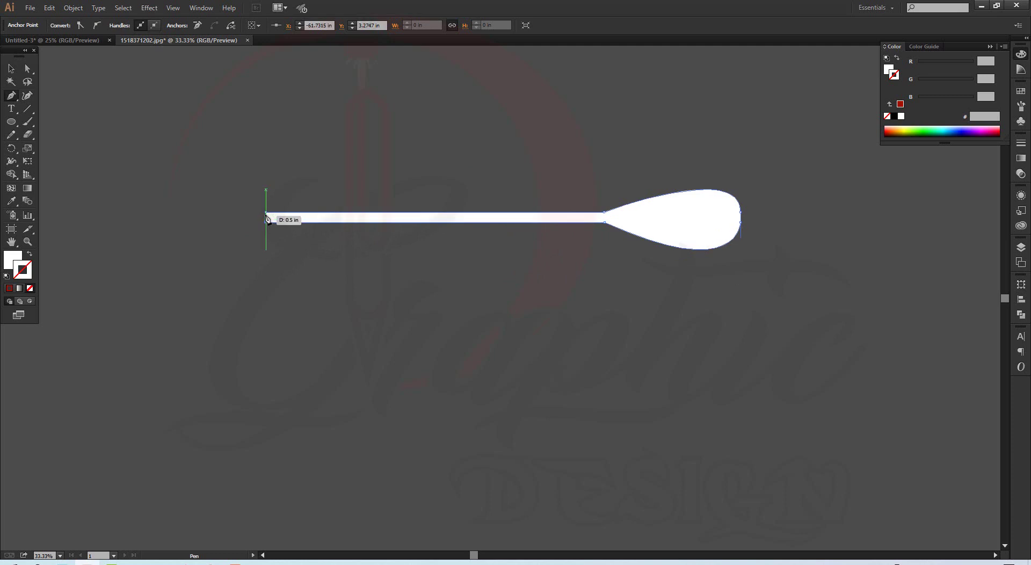
{"action": "left_click", "coordinate": [265, 212]}
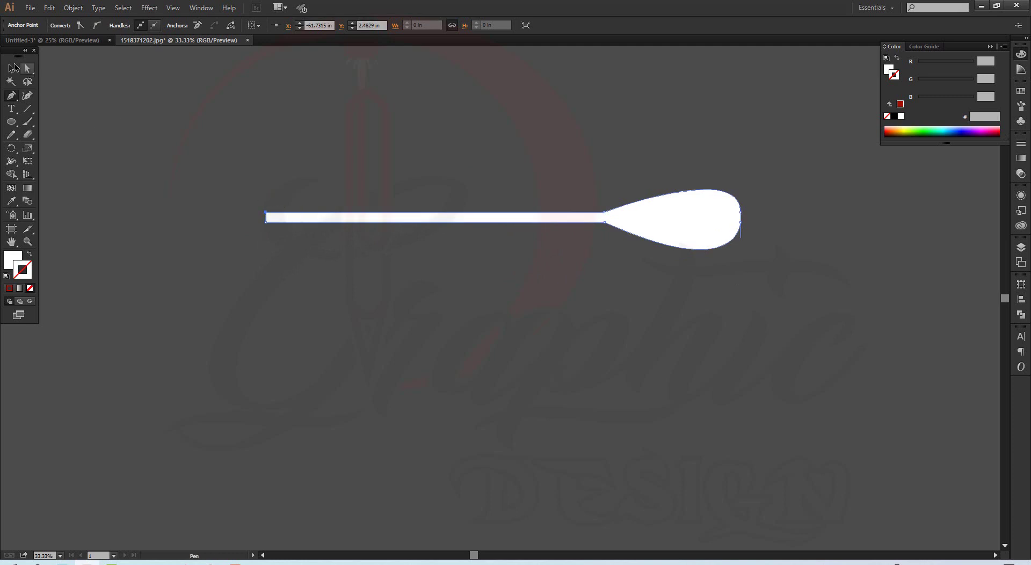
{"action": "left_click", "coordinate": [10, 69]}
{"action": "left_click", "coordinate": [482, 354]}
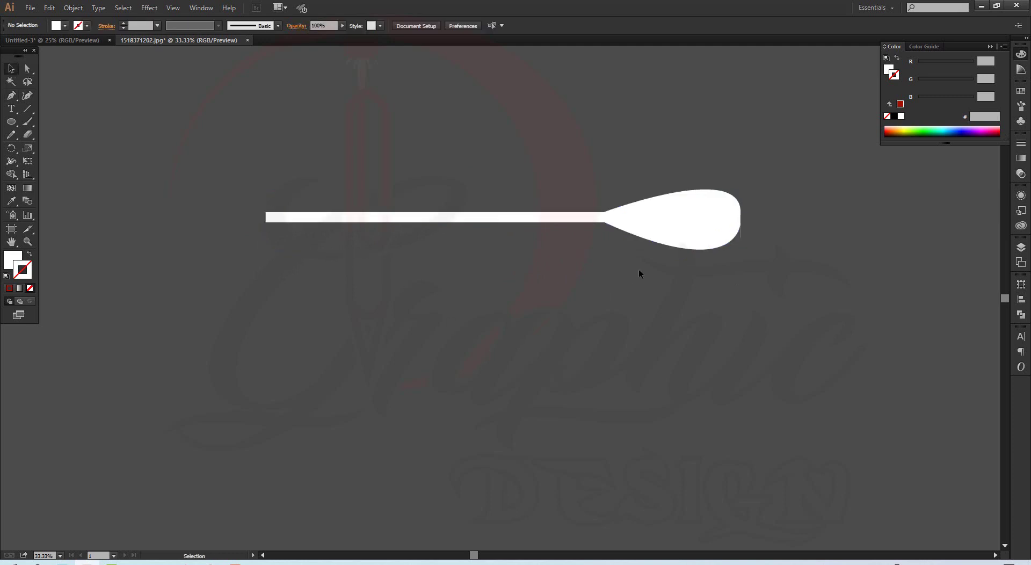
Move the paddle shape lower on the canvas and delete it.
{"action": "left_click_drag", "start_coordinate": [678, 222], "coordinate": [680, 289]}
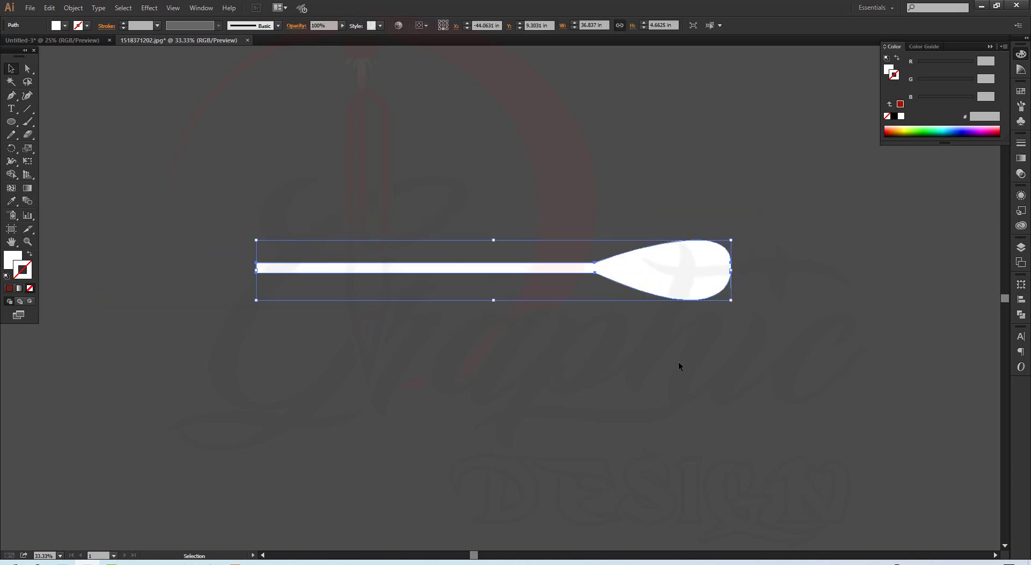
{"action": "left_click", "coordinate": [678, 362]}
{"action": "left_click", "coordinate": [683, 282]}
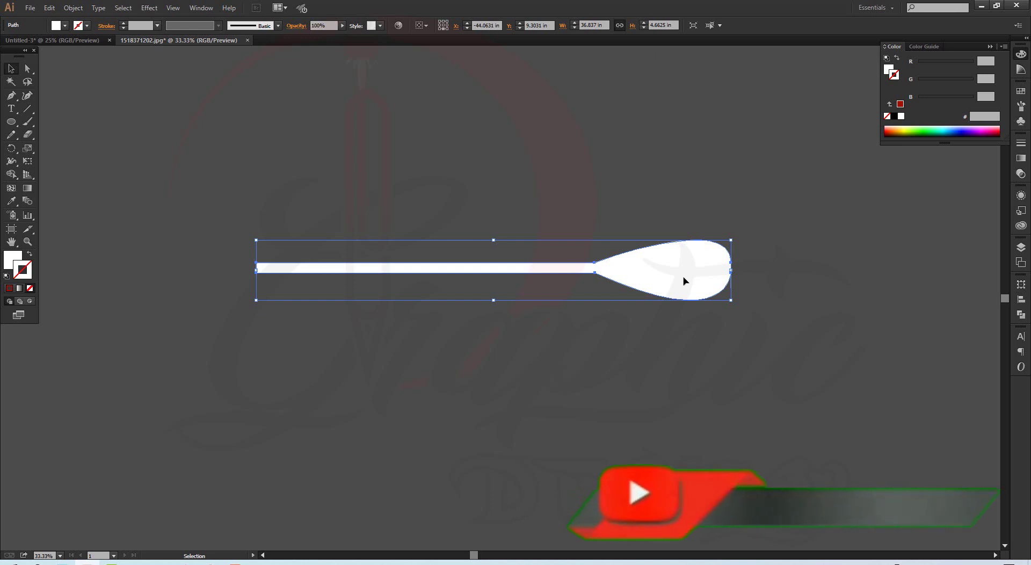
{"action": "key", "text": "Delete"}
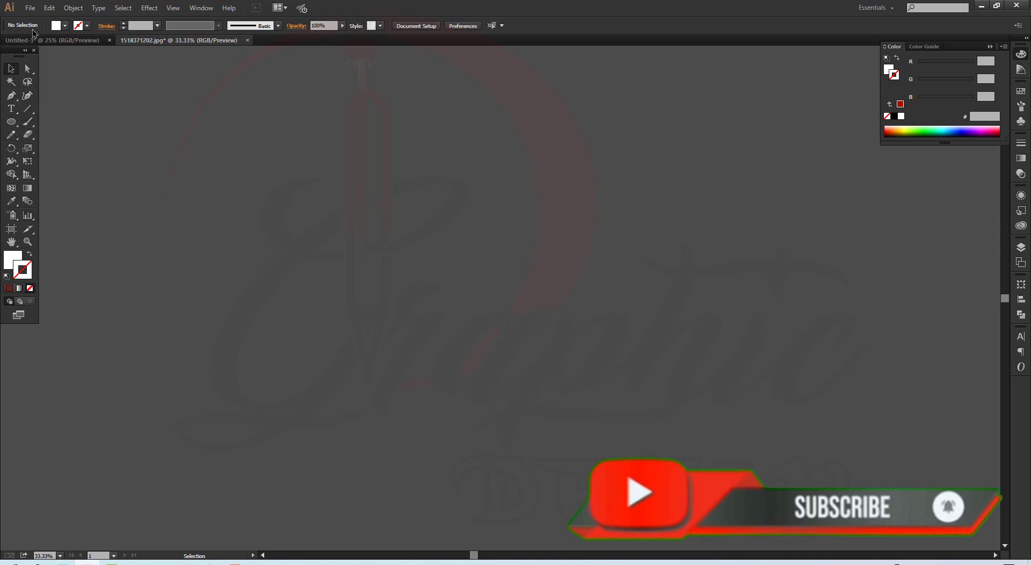
Place the imgbin-beauty-parlour-hairdresser image from the Pictures folder on the canvas at about 47.7 × 33.3 in.
{"action": "left_click", "coordinate": [31, 8]}
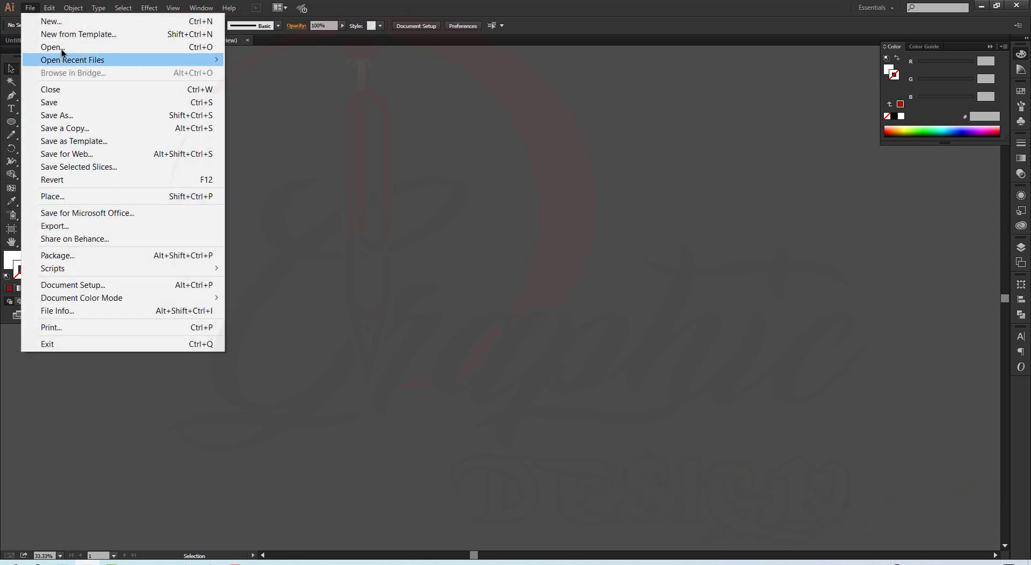
{"action": "left_click", "coordinate": [56, 198]}
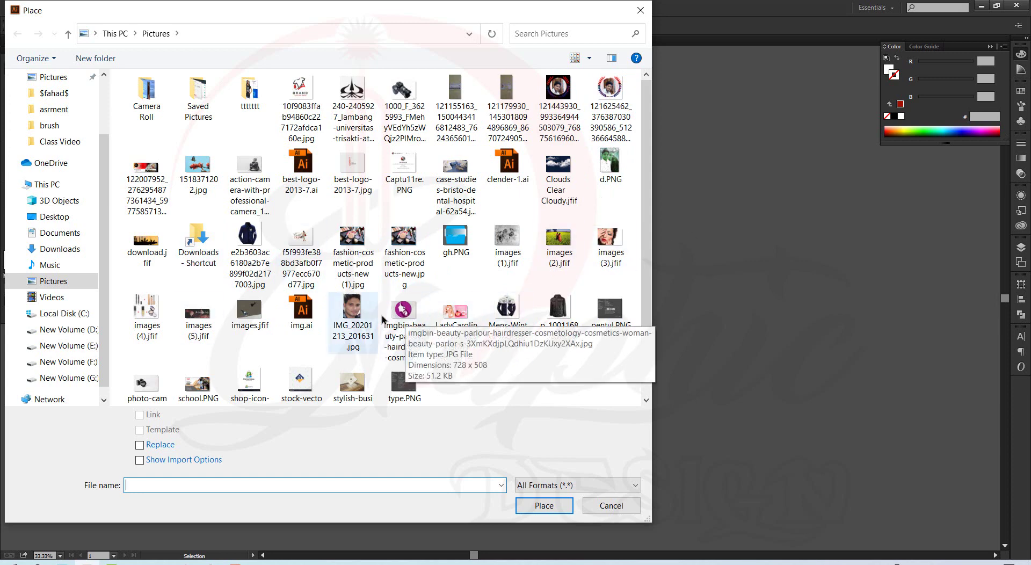
{"action": "left_click", "coordinate": [406, 315]}
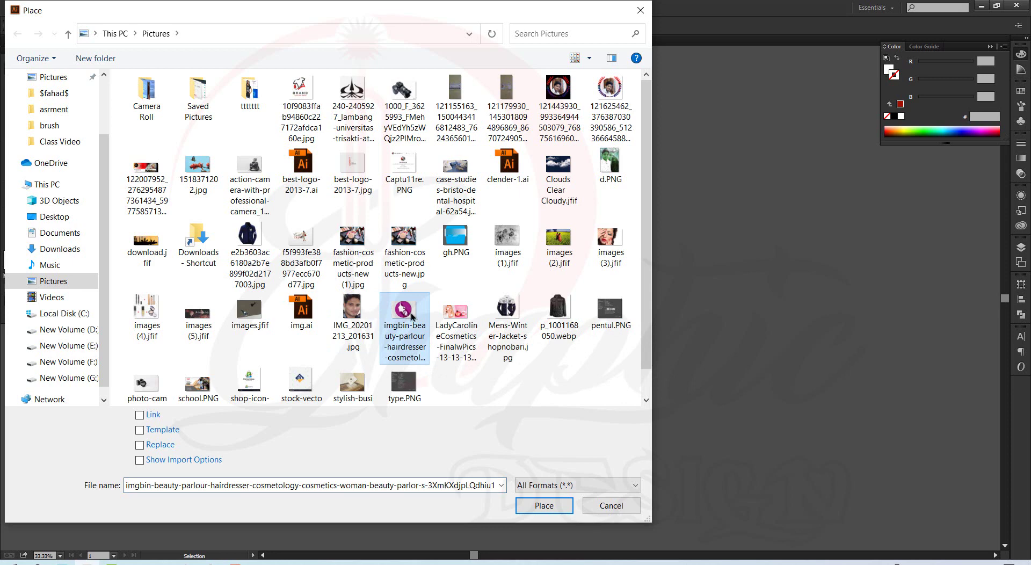
{"action": "left_click", "coordinate": [544, 506]}
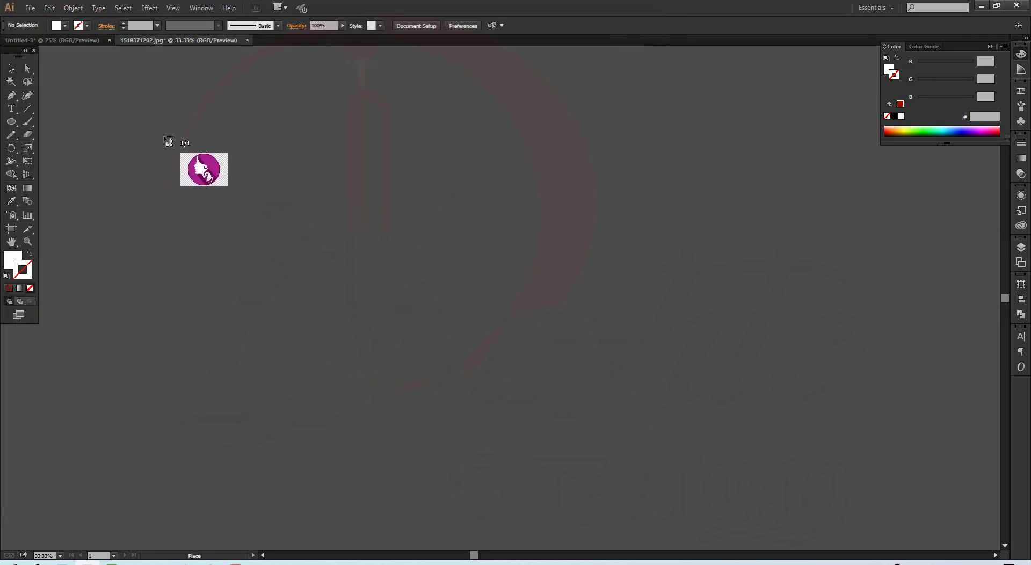
{"action": "mouse_move", "coordinate": [164, 134]}
{"action": "left_mouse_down"}
{"action": "mouse_move", "coordinate": [432, 386]}
{"action": "mouse_move", "coordinate": [655, 530]}
{"action": "left_mouse_up"}
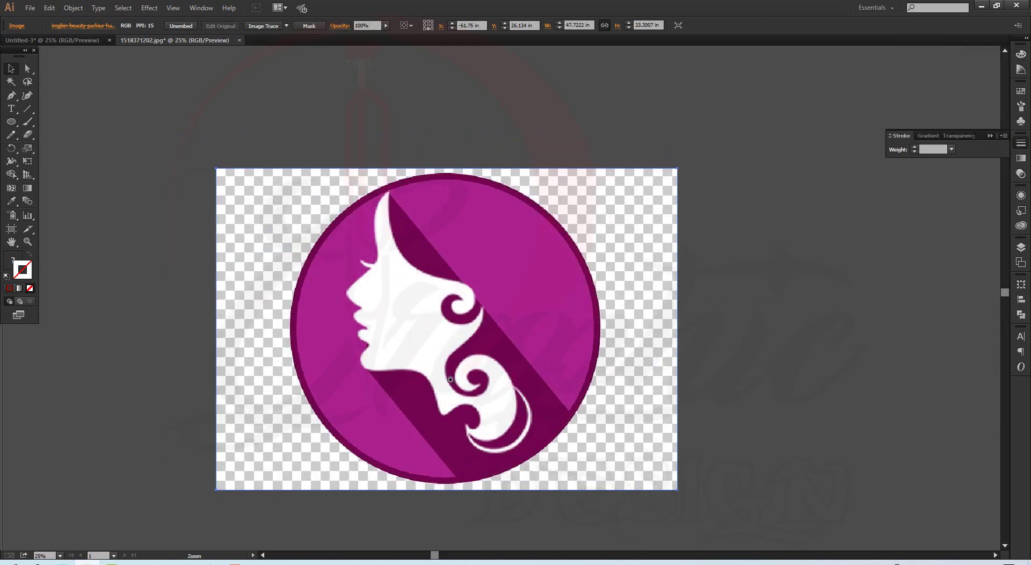
Start a Pen tool path tracing the white figure from the lower hair curl's hook to the pointed base of the neck.
{"action": "left_click", "coordinate": [450, 379]}
{"action": "left_click", "coordinate": [502, 320]}
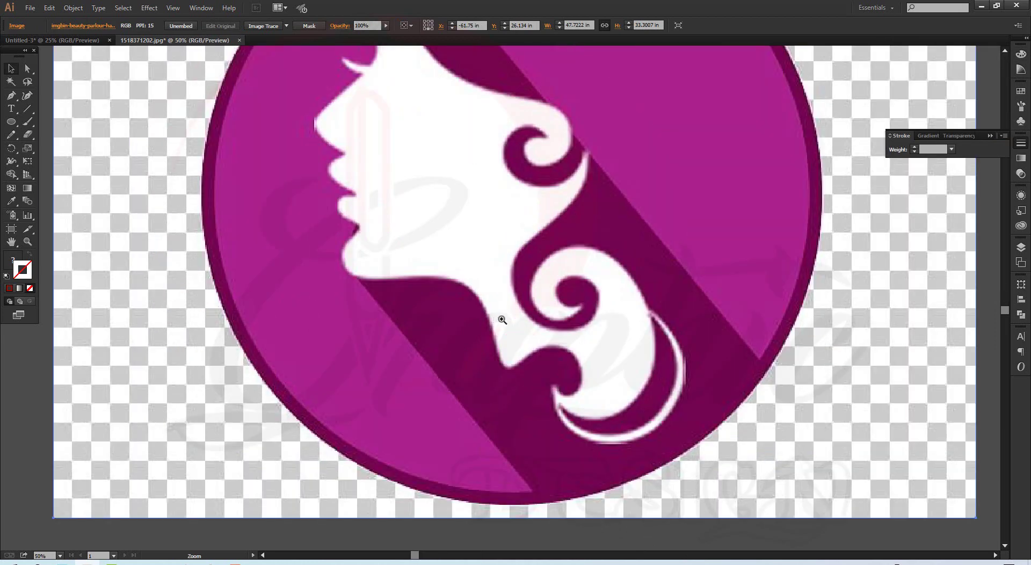
{"action": "left_click", "coordinate": [532, 315]}
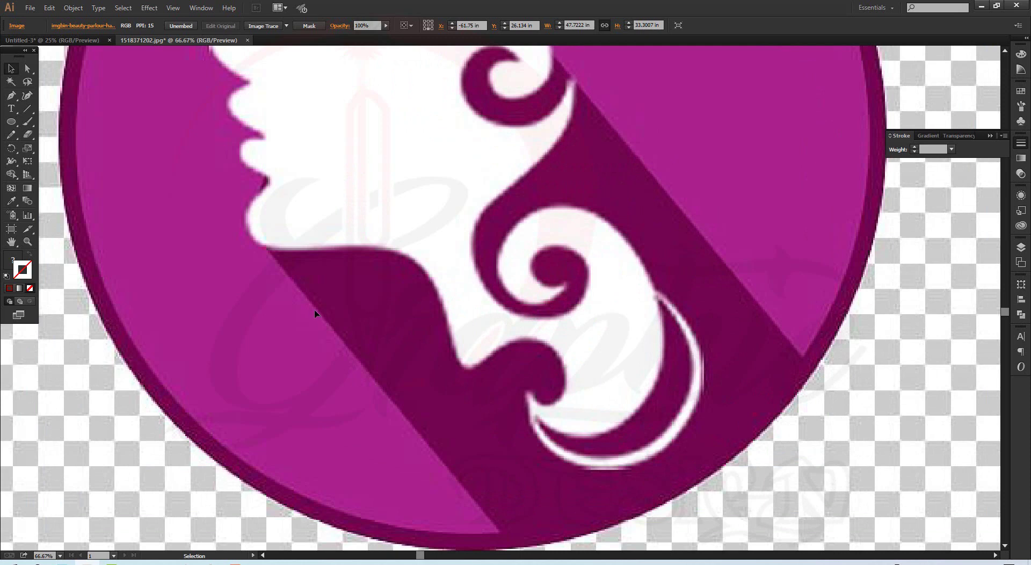
{"action": "left_click", "coordinate": [11, 97]}
{"action": "left_click", "coordinate": [525, 387]}
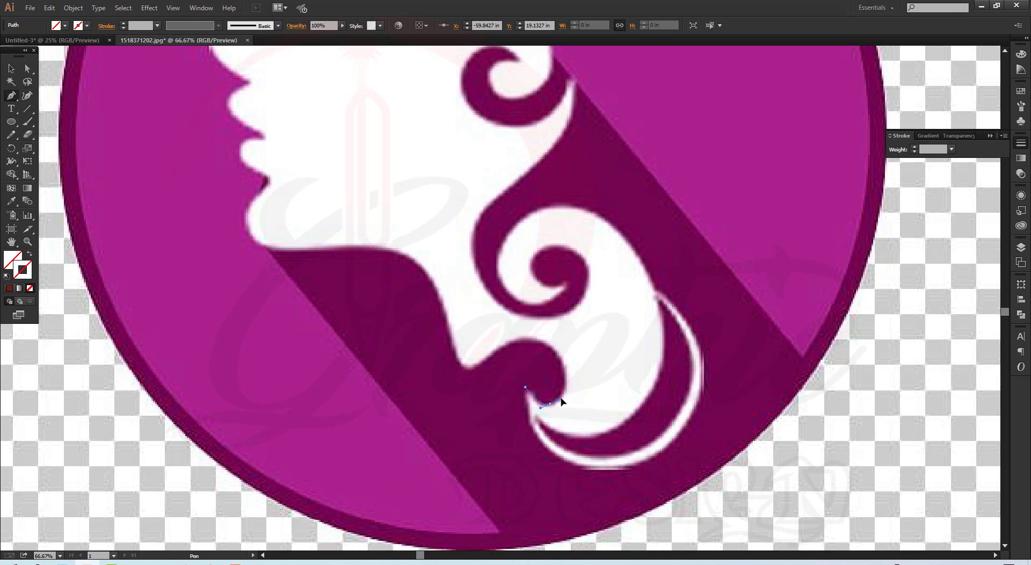
{"action": "left_click_drag", "start_coordinate": [562, 399], "coordinate": [563, 399]}
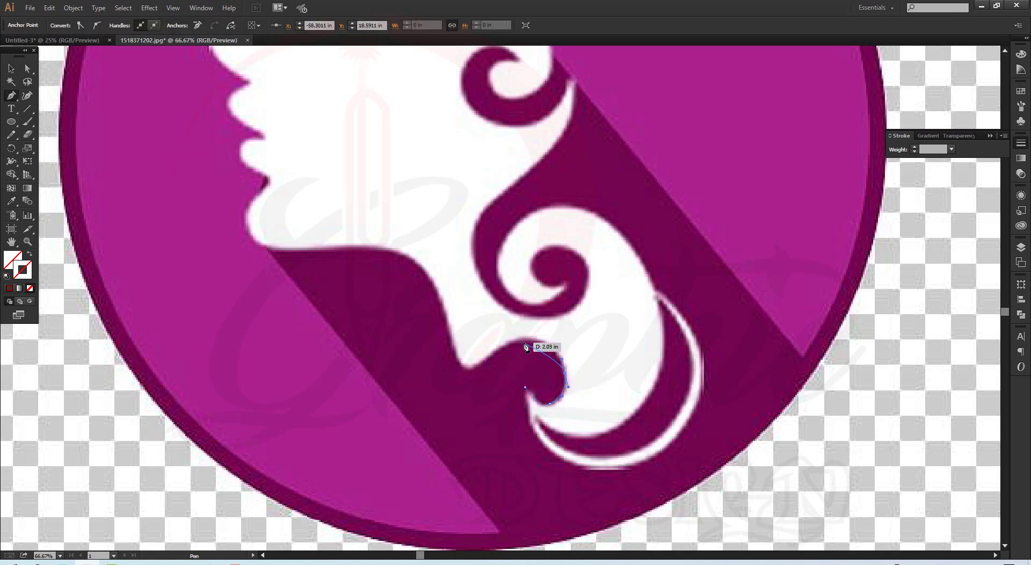
{"action": "mouse_move", "coordinate": [528, 339]}
{"action": "left_mouse_down"}
{"action": "mouse_move", "coordinate": [481, 366]}
{"action": "mouse_move", "coordinate": [458, 361]}
{"action": "mouse_move", "coordinate": [443, 302]}
{"action": "left_mouse_up"}
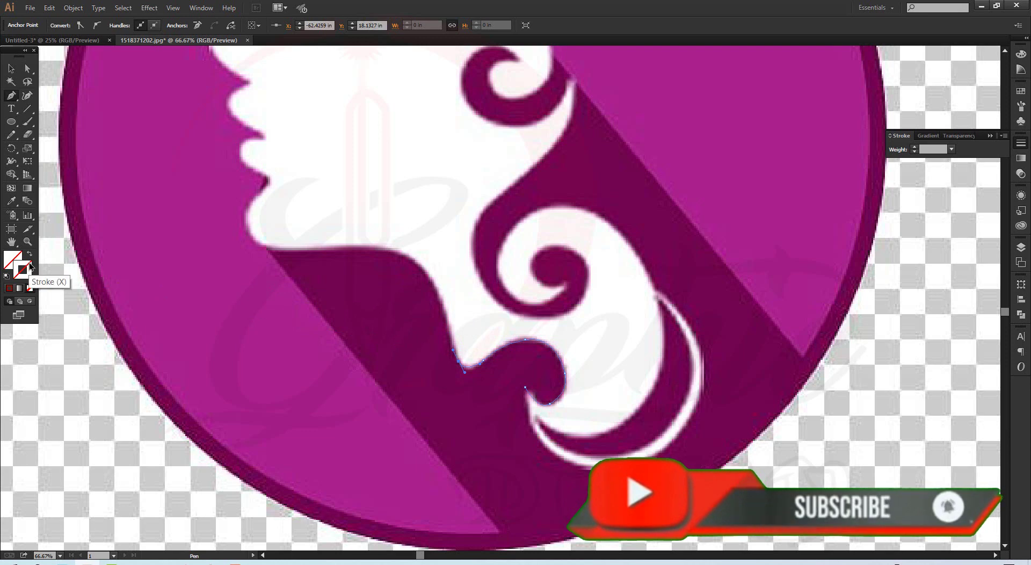
Give the traced path a red #dc1200 stroke with a weight of 10 pt.
{"action": "double_click", "coordinate": [29, 266]}
{"action": "left_click", "coordinate": [758, 190]}
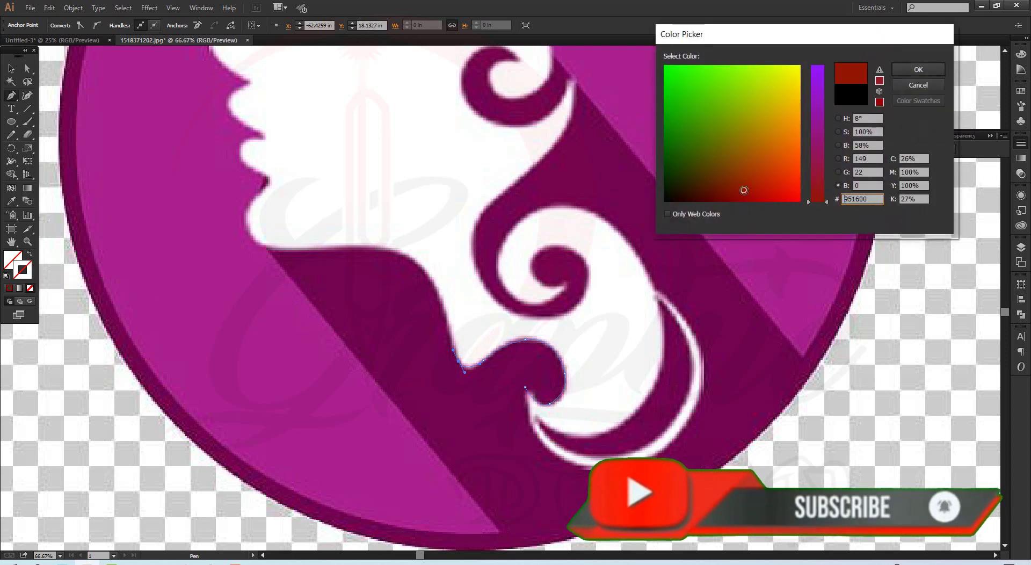
{"action": "left_click", "coordinate": [782, 191]}
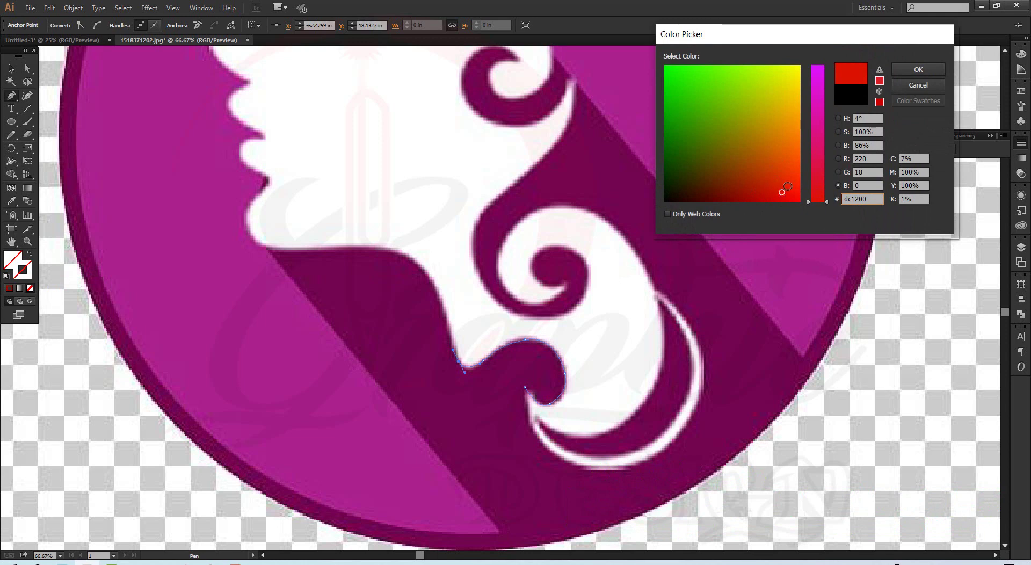
{"action": "left_click", "coordinate": [917, 70]}
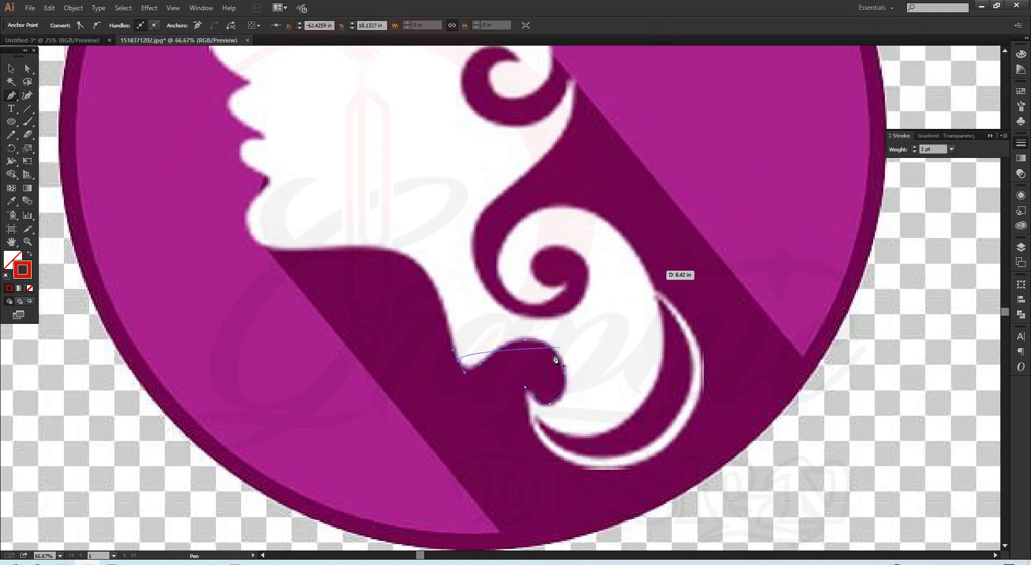
{"action": "left_click", "coordinate": [1021, 143]}
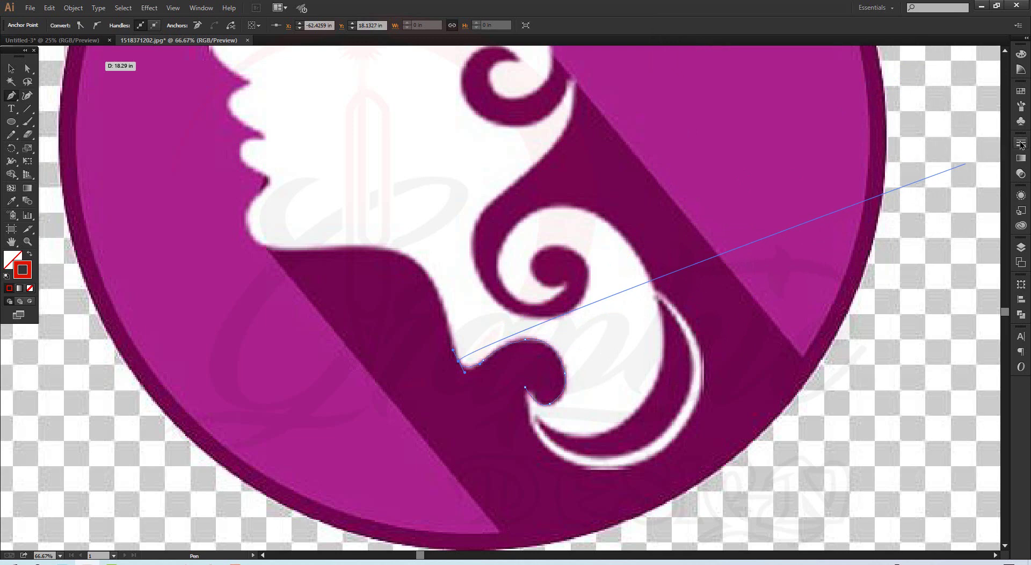
{"action": "left_click", "coordinate": [1021, 144]}
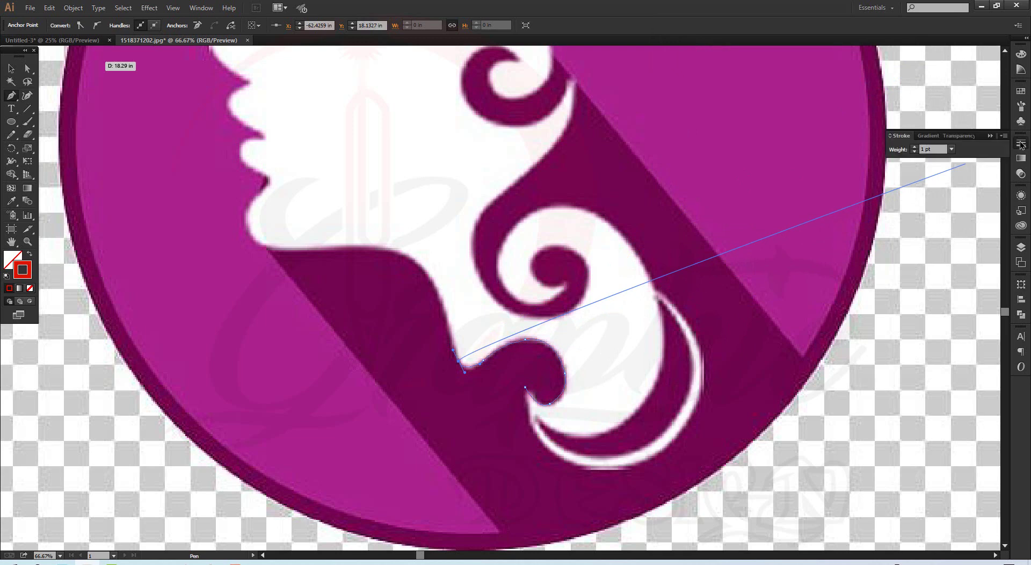
{"action": "left_click", "coordinate": [915, 148]}
{"action": "left_click", "coordinate": [914, 148]}
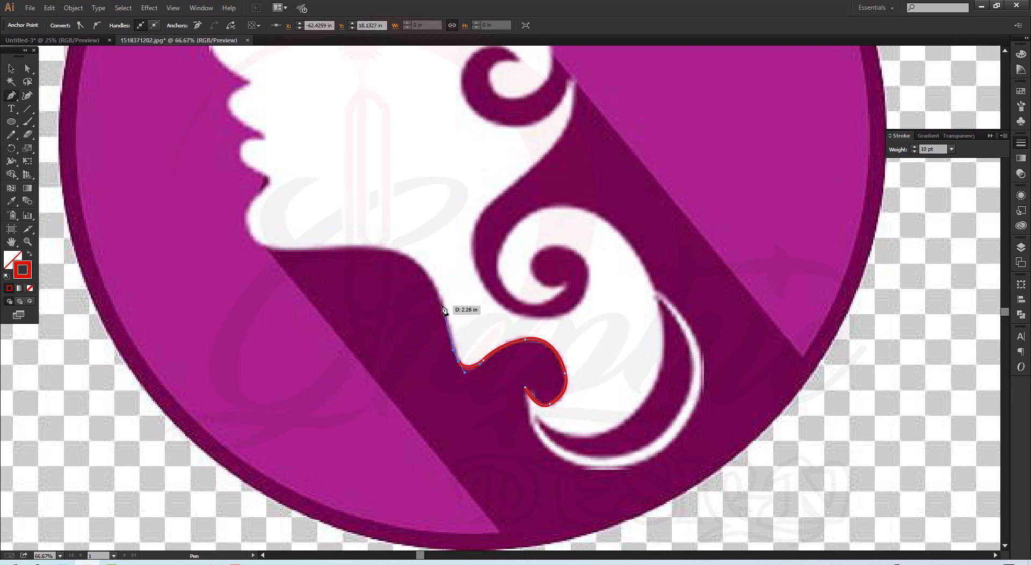
Extend the traced outline up the lower front edge of the neck.
{"action": "left_click_drag", "start_coordinate": [444, 309], "coordinate": [436, 298]}
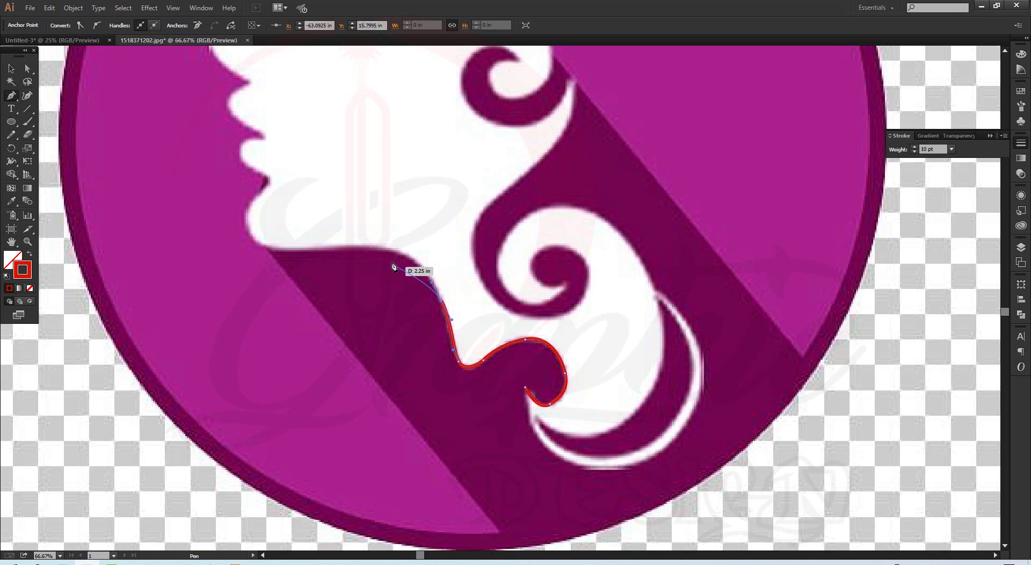
{"action": "mouse_move", "coordinate": [391, 250]}
{"action": "left_mouse_down"}
{"action": "mouse_move", "coordinate": [363, 247]}
{"action": "mouse_move", "coordinate": [361, 237]}
{"action": "left_mouse_up"}
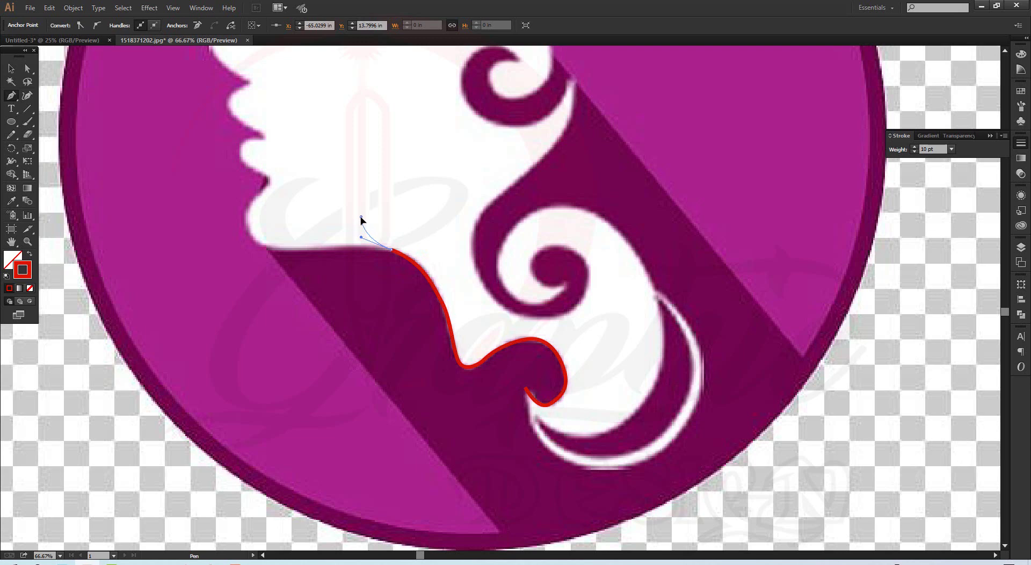
{"action": "left_click", "coordinate": [361, 217]}
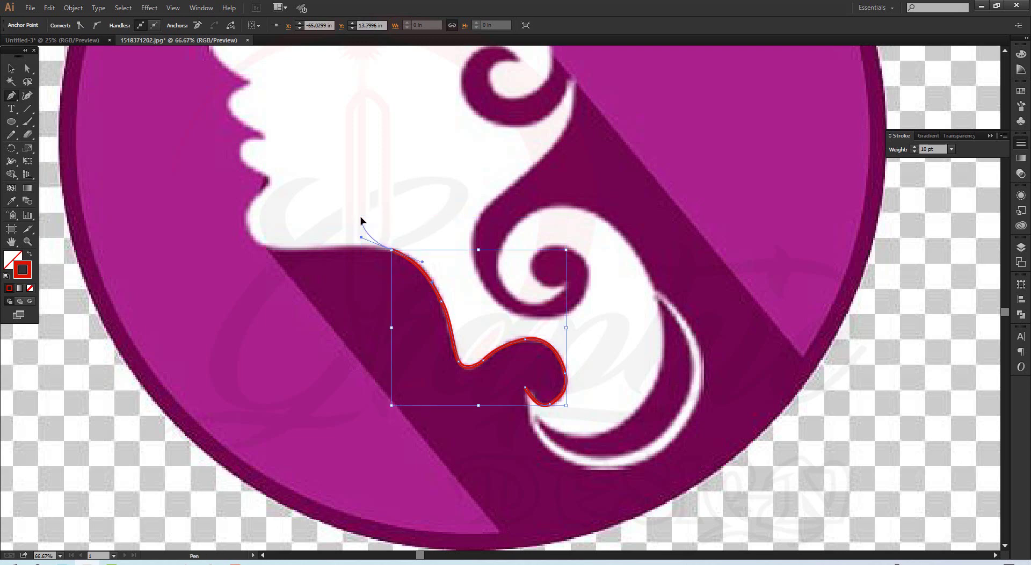
{"action": "key", "text": "ctrl+z"}
{"action": "key", "text": "ctrl+z"}
Trace the upper throat, the underside of the jaw and the rounded chin with curved Pen tool segments.
{"action": "left_click_drag", "start_coordinate": [379, 247], "coordinate": [330, 237]}
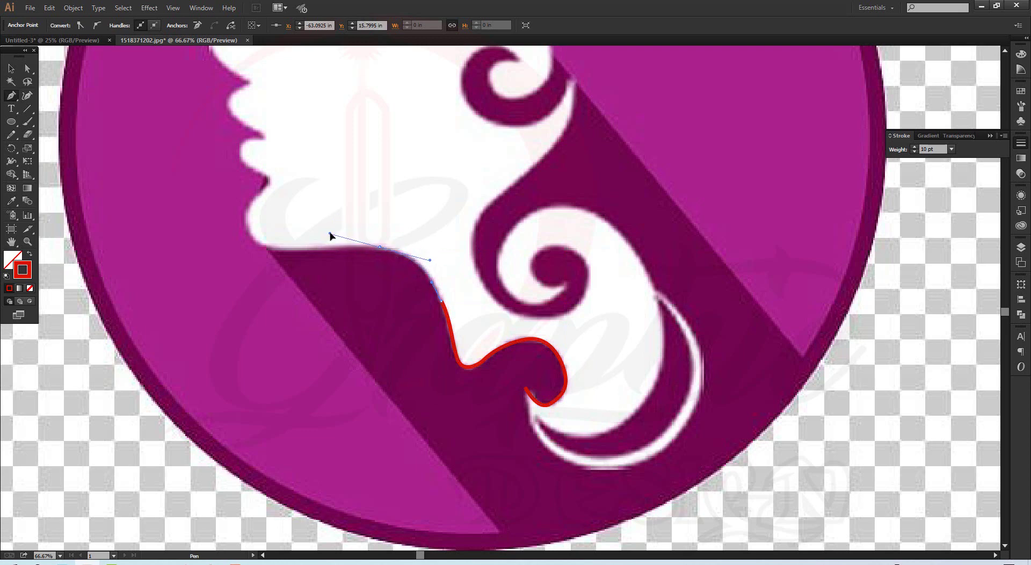
{"action": "left_click_drag", "start_coordinate": [331, 236], "coordinate": [342, 248]}
{"action": "left_click_drag", "start_coordinate": [344, 246], "coordinate": [345, 247]}
{"action": "left_click_drag", "start_coordinate": [283, 252], "coordinate": [273, 262]}
{"action": "left_click_drag", "start_coordinate": [276, 268], "coordinate": [310, 204]}
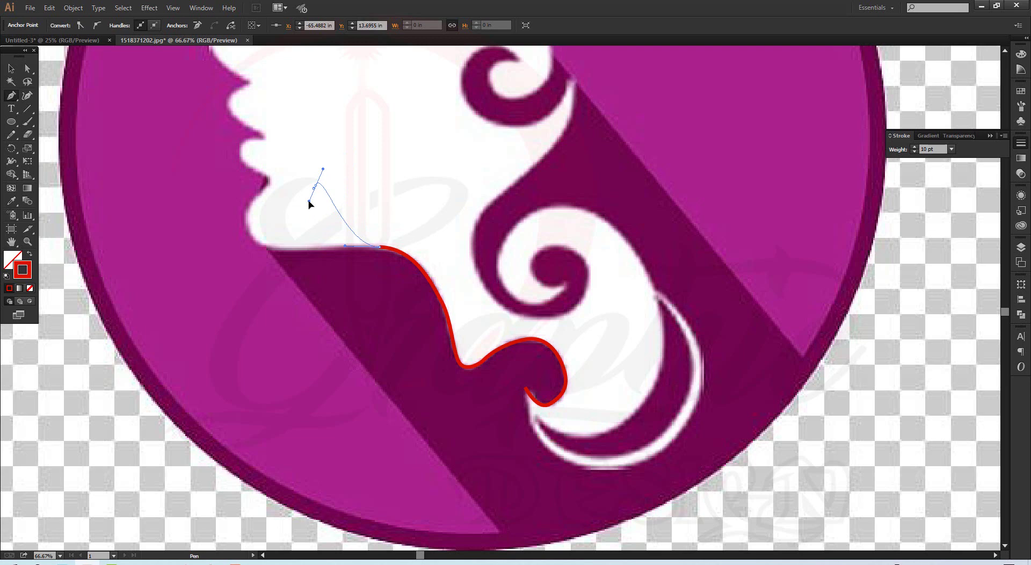
{"action": "mouse_move", "coordinate": [314, 200]}
{"action": "left_mouse_down"}
{"action": "mouse_move", "coordinate": [283, 241]}
{"action": "mouse_move", "coordinate": [312, 214]}
{"action": "mouse_move", "coordinate": [247, 247]}
{"action": "mouse_move", "coordinate": [269, 265]}
{"action": "mouse_move", "coordinate": [337, 266]}
{"action": "mouse_move", "coordinate": [290, 264]}
{"action": "mouse_move", "coordinate": [320, 214]}
{"action": "mouse_move", "coordinate": [336, 233]}
{"action": "mouse_move", "coordinate": [373, 203]}
{"action": "mouse_move", "coordinate": [306, 232]}
{"action": "mouse_move", "coordinate": [338, 222]}
{"action": "mouse_move", "coordinate": [315, 235]}
{"action": "mouse_move", "coordinate": [251, 236]}
{"action": "mouse_move", "coordinate": [240, 247]}
{"action": "mouse_move", "coordinate": [248, 249]}
{"action": "left_mouse_up"}
{"action": "left_click_drag", "start_coordinate": [248, 208], "coordinate": [257, 195]}
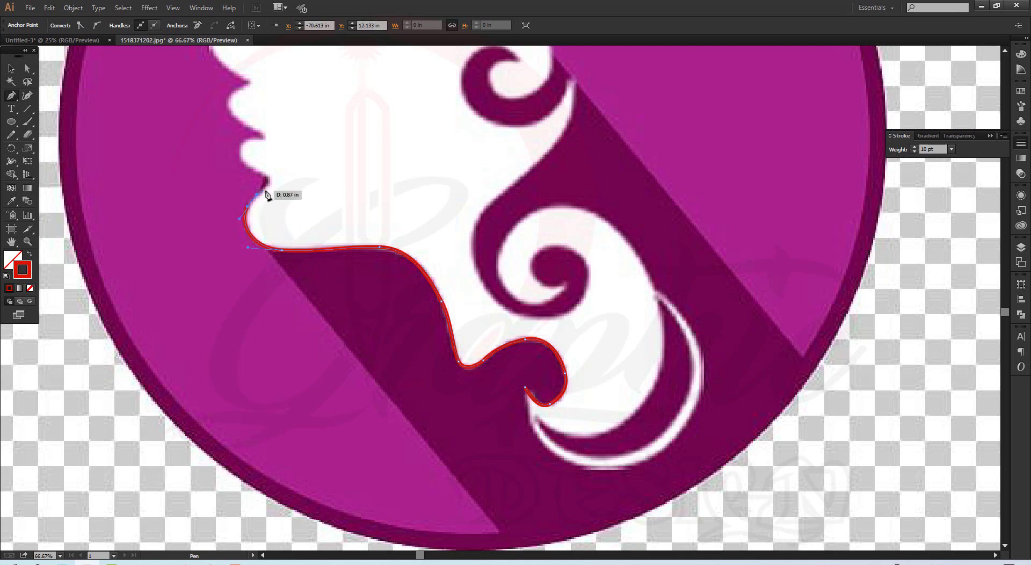
Continue the Pen tool outline from above the chin along both lips and around the nose.
{"action": "left_click", "coordinate": [267, 182]}
{"action": "left_click", "coordinate": [263, 176], "text": "ctrl"}
{"action": "left_click", "coordinate": [256, 174], "text": "ctrl"}
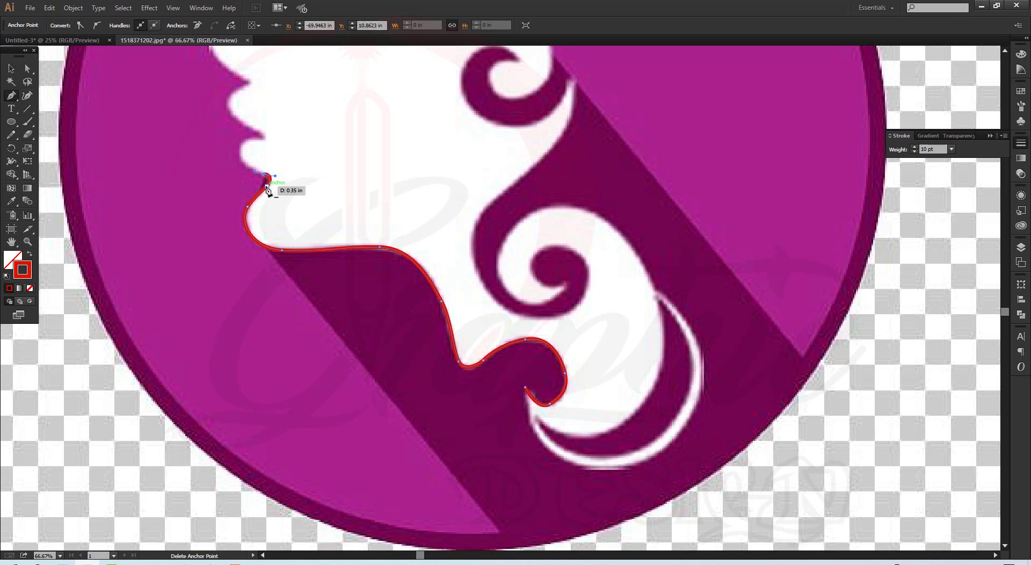
{"action": "left_click", "coordinate": [267, 183]}
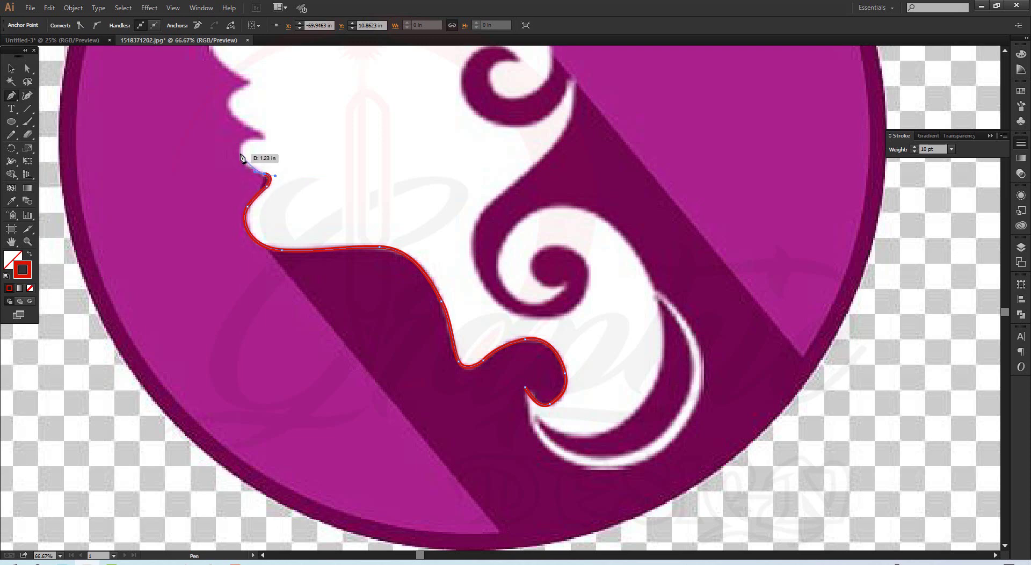
{"action": "left_click_drag", "start_coordinate": [238, 140], "coordinate": [258, 134]}
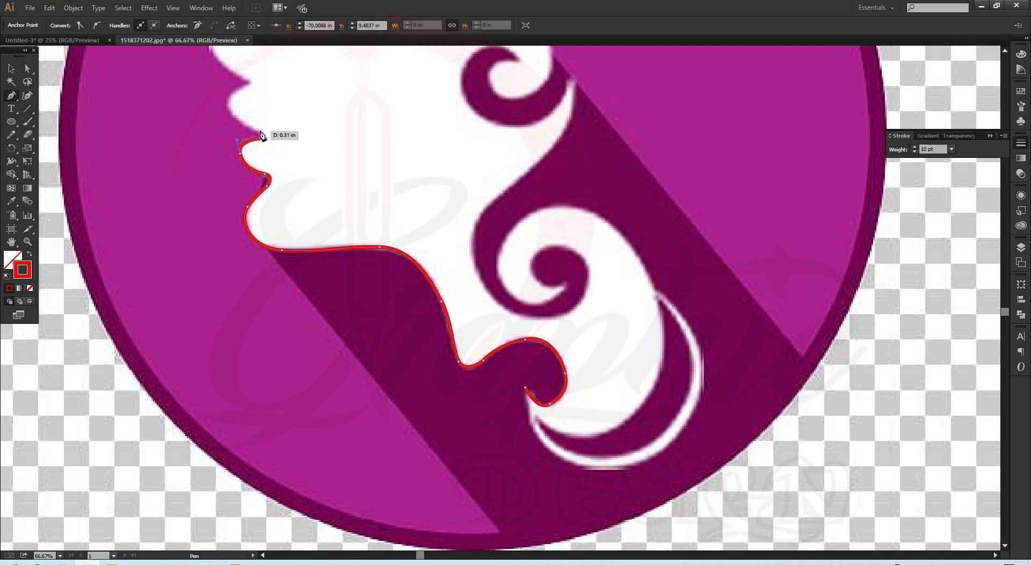
{"action": "left_click_drag", "start_coordinate": [262, 136], "coordinate": [251, 89]}
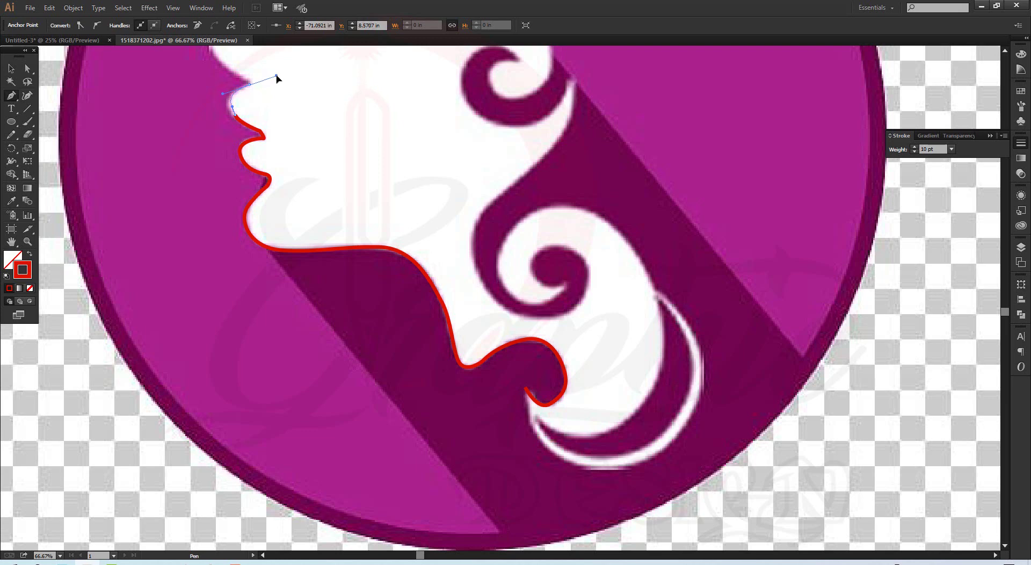
{"action": "mouse_move", "coordinate": [283, 79]}
{"action": "left_mouse_down"}
{"action": "mouse_move", "coordinate": [220, 65]}
{"action": "mouse_move", "coordinate": [252, 87]}
{"action": "mouse_move", "coordinate": [339, 281]}
{"action": "mouse_move", "coordinate": [296, 259]}
{"action": "mouse_move", "coordinate": [306, 216]}
{"action": "mouse_move", "coordinate": [323, 200]}
{"action": "left_mouse_up"}
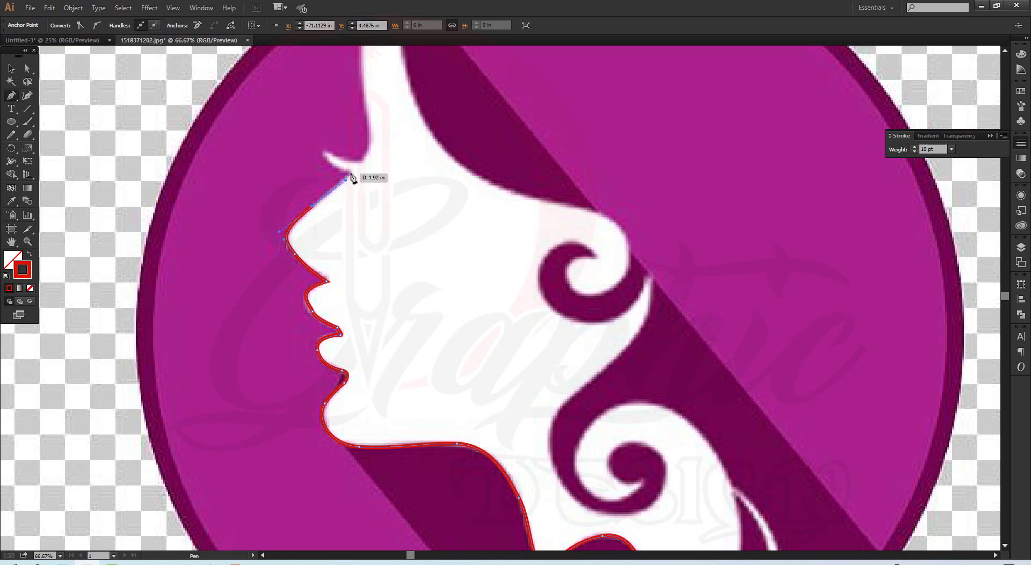
Trace the eyelash and forehead, carrying the outline up around the pointed top of the hair.
{"action": "left_click_drag", "start_coordinate": [350, 173], "coordinate": [323, 156]}
{"action": "left_click", "coordinate": [322, 151]}
{"action": "left_click_drag", "start_coordinate": [348, 162], "coordinate": [367, 159]}
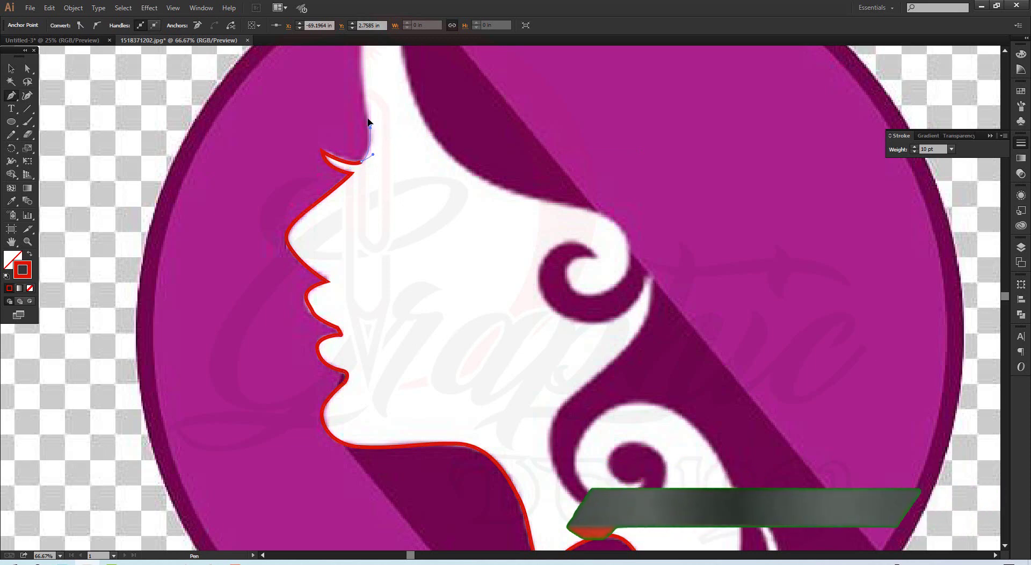
{"action": "left_click_drag", "start_coordinate": [370, 127], "coordinate": [295, 386]}
{"action": "left_click_drag", "start_coordinate": [294, 354], "coordinate": [323, 319]}
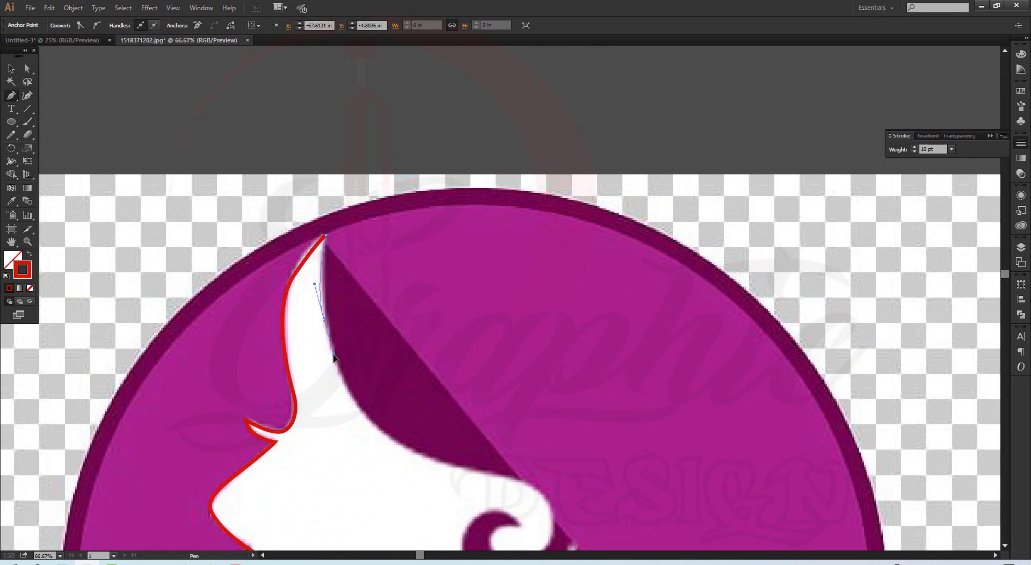
Trace the back edge of the hair from its pointed top down around the outside of the upper curl.
{"action": "left_click_drag", "start_coordinate": [334, 357], "coordinate": [385, 305]}
{"action": "left_click_drag", "start_coordinate": [381, 403], "coordinate": [376, 422]}
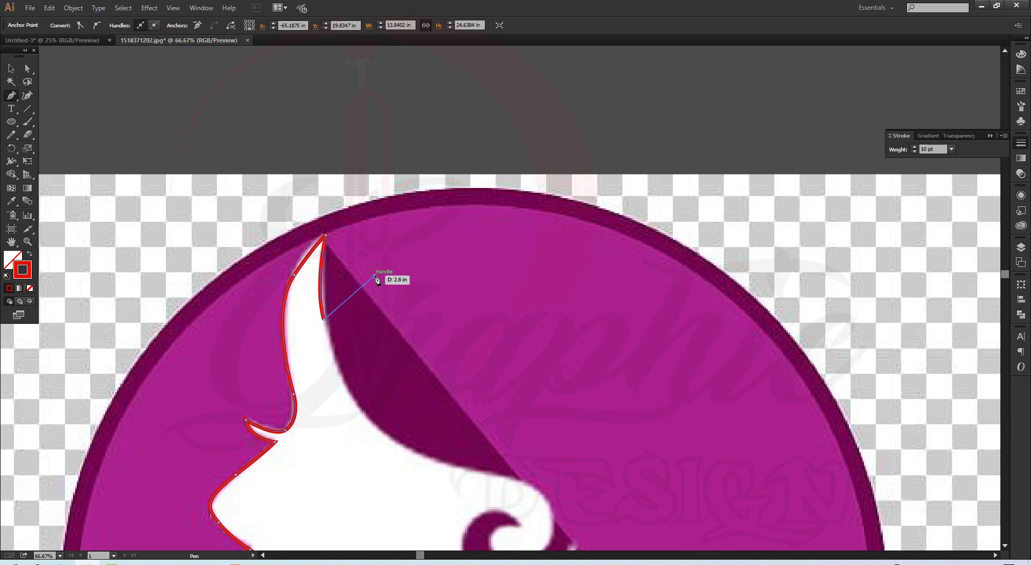
{"action": "left_click_drag", "start_coordinate": [375, 274], "coordinate": [249, 315]}
{"action": "left_click_drag", "start_coordinate": [251, 319], "coordinate": [373, 299]}
{"action": "mouse_move", "coordinate": [323, 319]}
{"action": "left_mouse_down"}
{"action": "mouse_move", "coordinate": [363, 411]}
{"action": "mouse_move", "coordinate": [421, 438]}
{"action": "mouse_move", "coordinate": [454, 470]}
{"action": "mouse_move", "coordinate": [521, 490]}
{"action": "mouse_move", "coordinate": [483, 479]}
{"action": "mouse_move", "coordinate": [548, 471]}
{"action": "mouse_move", "coordinate": [507, 219]}
{"action": "left_mouse_up"}
{"action": "mouse_move", "coordinate": [529, 356]}
{"action": "left_mouse_down"}
{"action": "mouse_move", "coordinate": [540, 356]}
{"action": "mouse_move", "coordinate": [491, 376]}
{"action": "mouse_move", "coordinate": [507, 386]}
{"action": "left_mouse_up"}
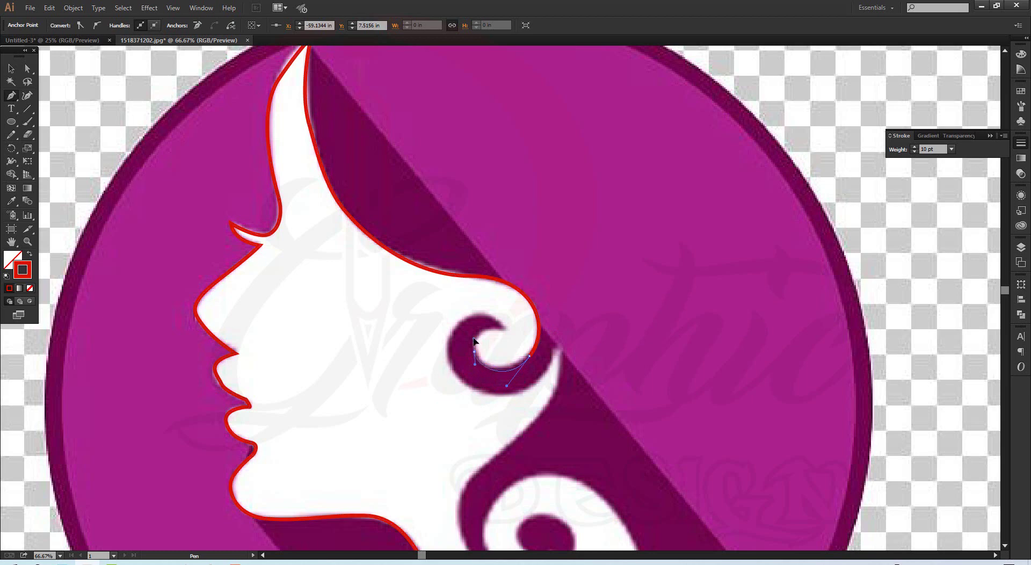
Trace the inner spiral of the upper curl and continue around its outer edge to the pointed hair tip below it.
{"action": "left_click_drag", "start_coordinate": [474, 343], "coordinate": [534, 337]}
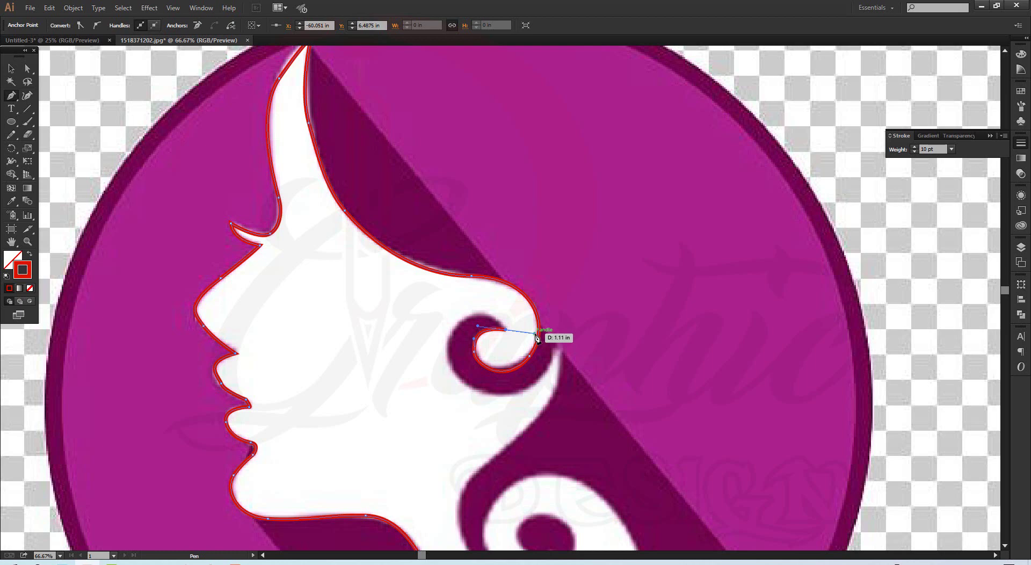
{"action": "left_click_drag", "start_coordinate": [536, 335], "coordinate": [534, 335]}
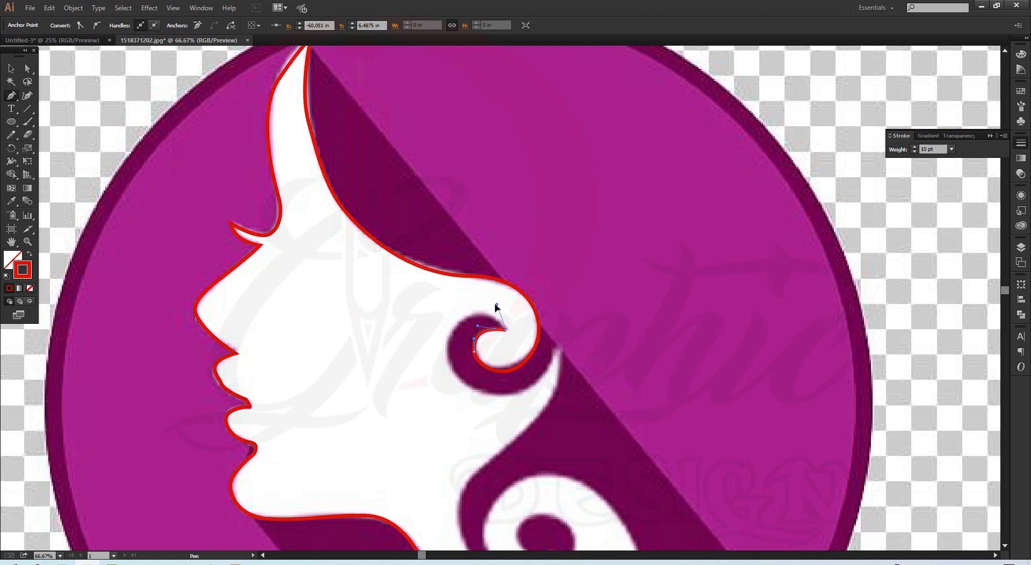
{"action": "left_click_drag", "start_coordinate": [484, 309], "coordinate": [455, 412]}
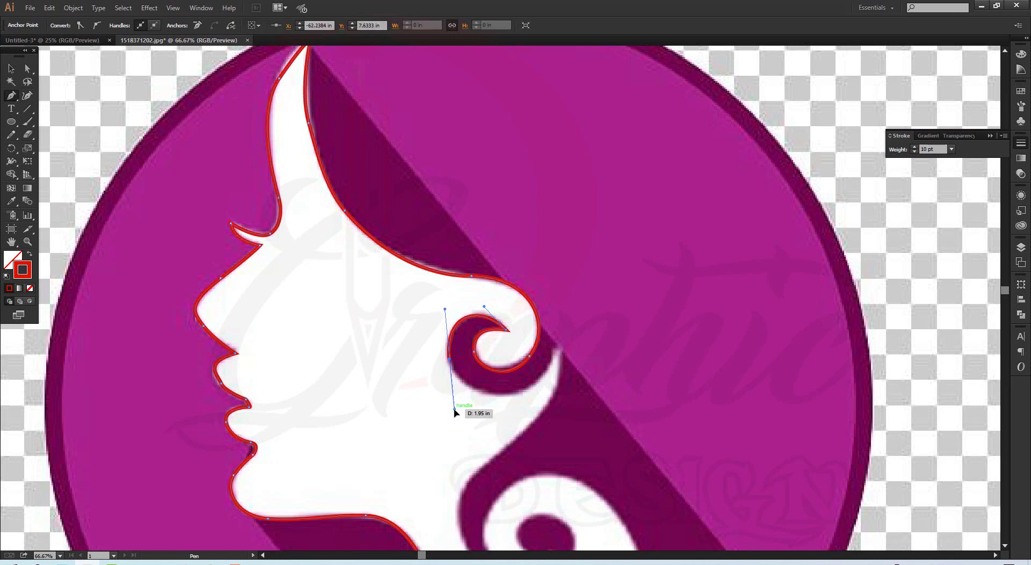
{"action": "left_click", "coordinate": [527, 392]}
{"action": "left_click_drag", "start_coordinate": [535, 386], "coordinate": [539, 383]}
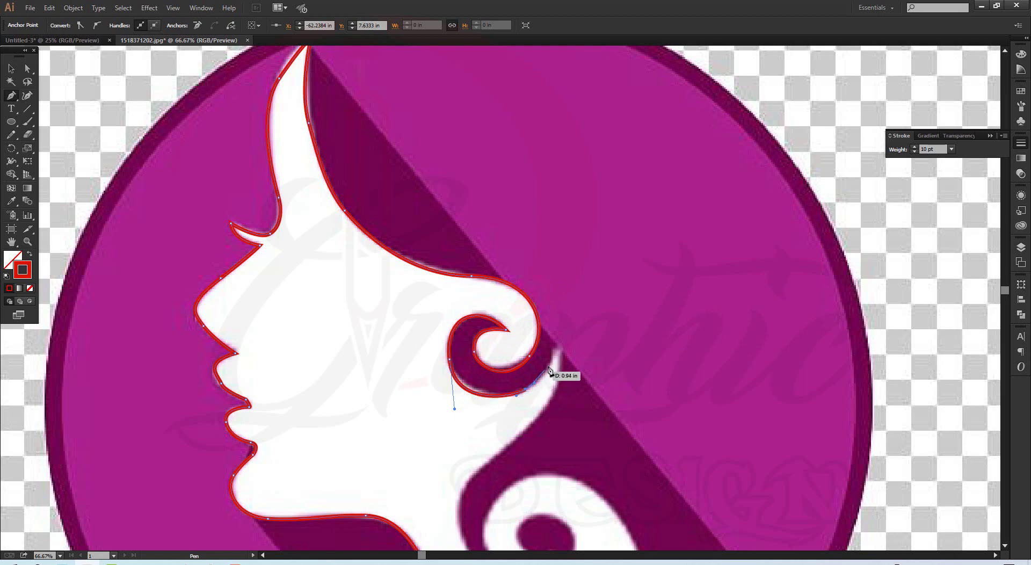
{"action": "left_click_drag", "start_coordinate": [558, 348], "coordinate": [564, 311]}
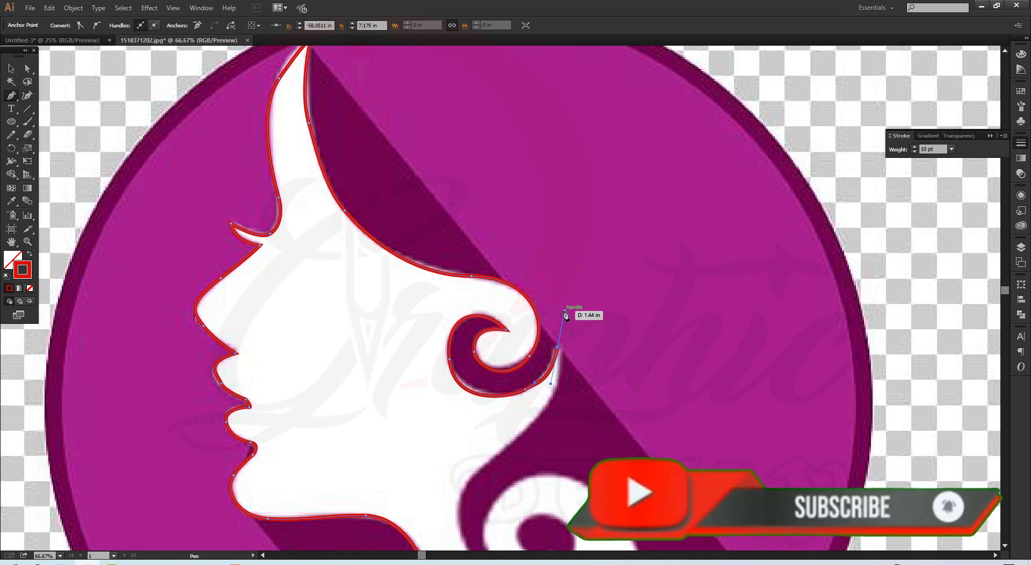
Trace the back of the hair from the pointed tip down to the nape beside the lower curl, redoing the last curved segment.
{"action": "left_click_drag", "start_coordinate": [565, 312], "coordinate": [566, 385]}
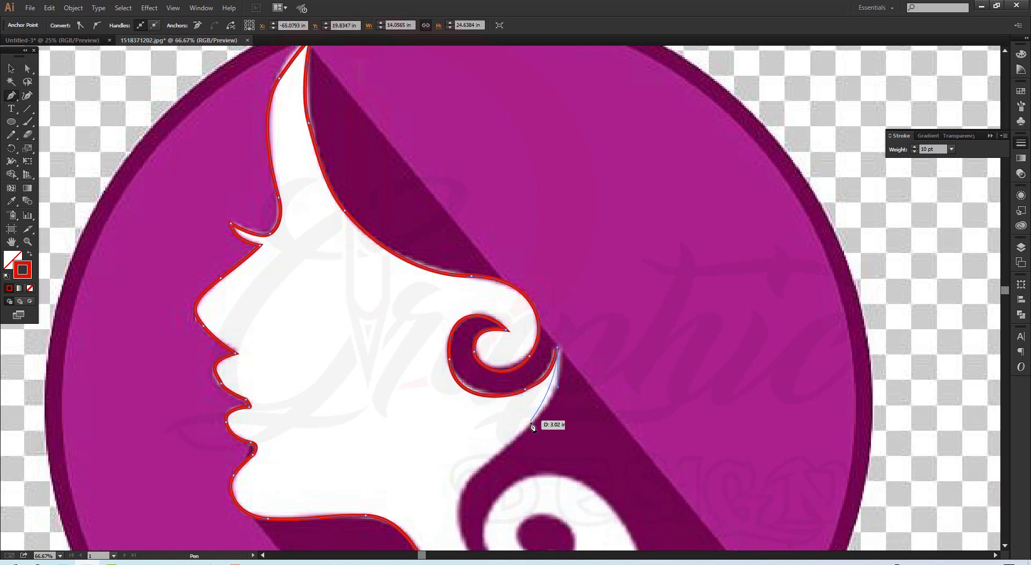
{"action": "left_click_drag", "start_coordinate": [529, 427], "coordinate": [503, 454]}
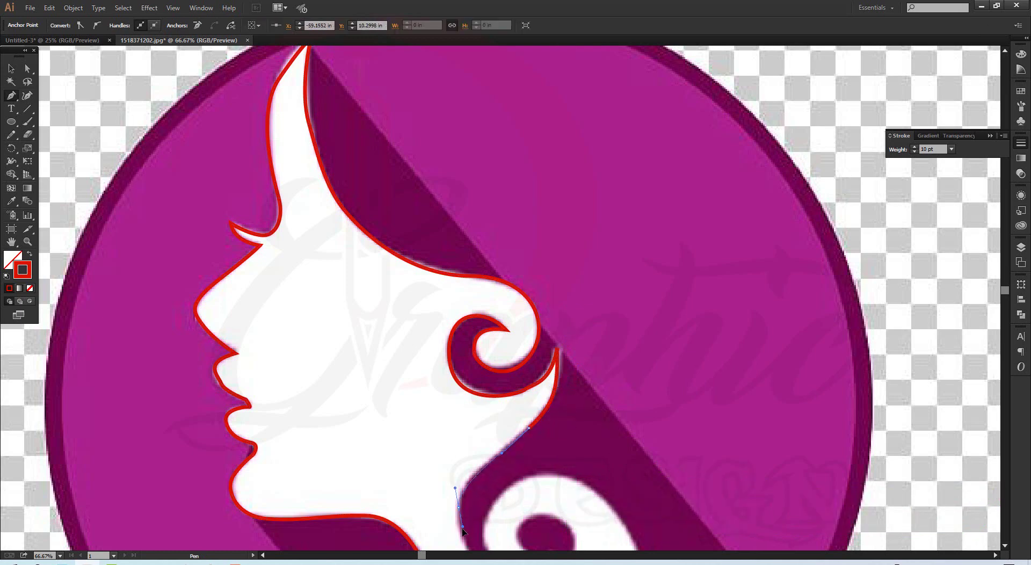
{"action": "left_click_drag", "start_coordinate": [462, 532], "coordinate": [462, 532]}
{"action": "left_click_drag", "start_coordinate": [518, 452], "coordinate": [555, 265]}
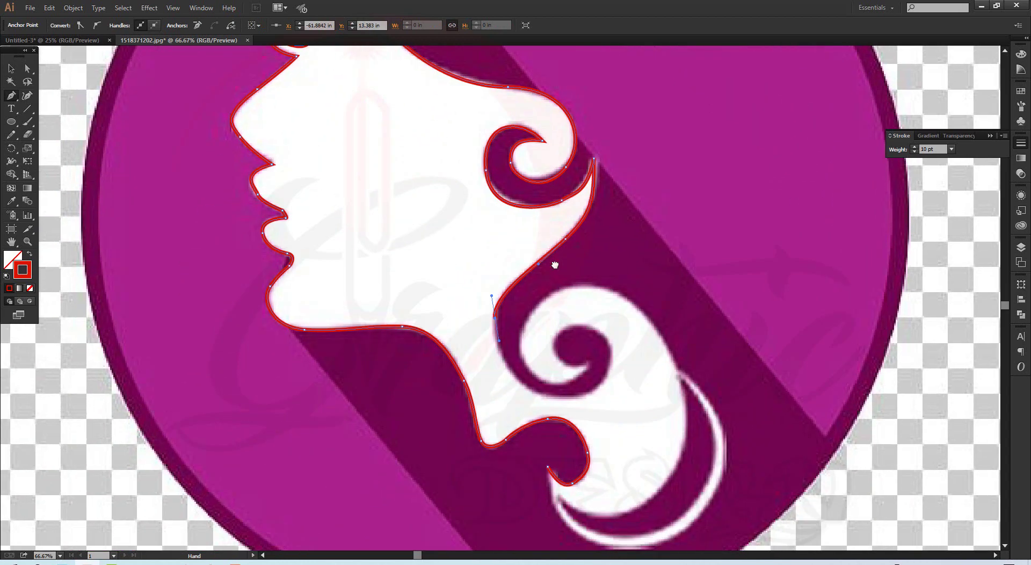
{"action": "key", "text": "ctrl+z"}
{"action": "key", "text": "ctrl+z"}
{"action": "key", "text": "ctrl+z"}
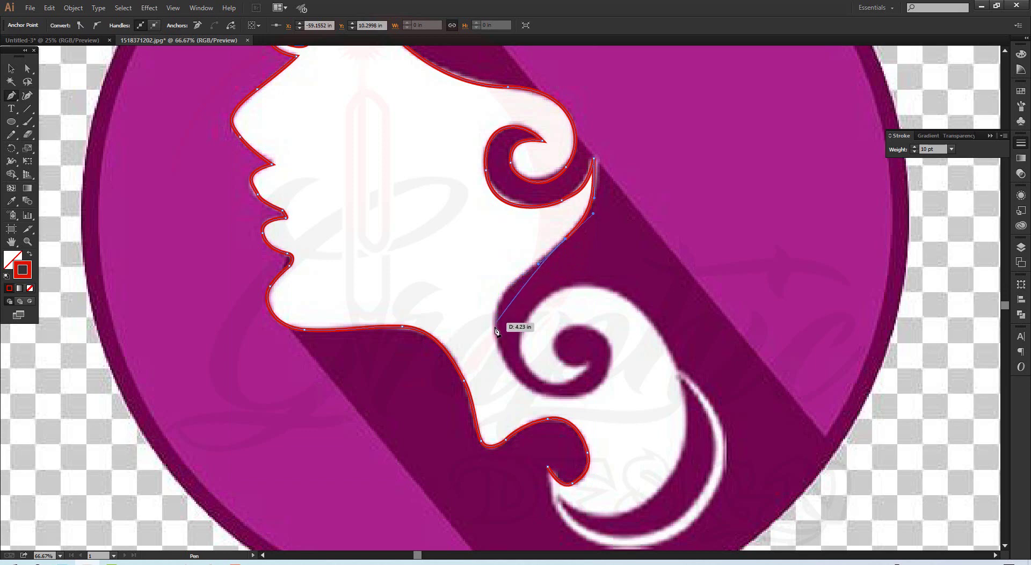
{"action": "left_click_drag", "start_coordinate": [495, 334], "coordinate": [502, 379]}
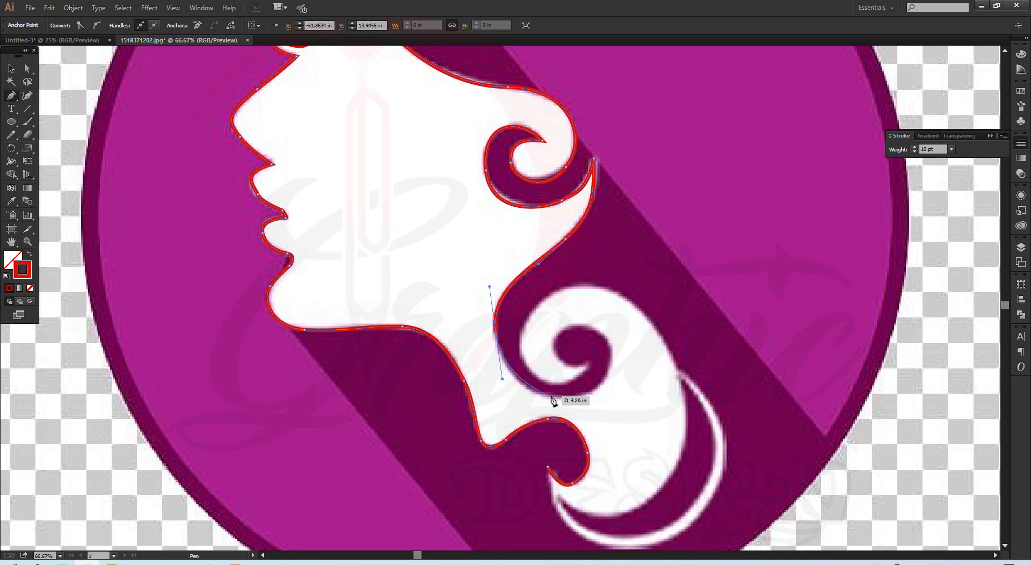
Continue the outline under the lower curl and around its inner spiral to the pointed inner tip.
{"action": "left_click_drag", "start_coordinate": [567, 398], "coordinate": [609, 369]}
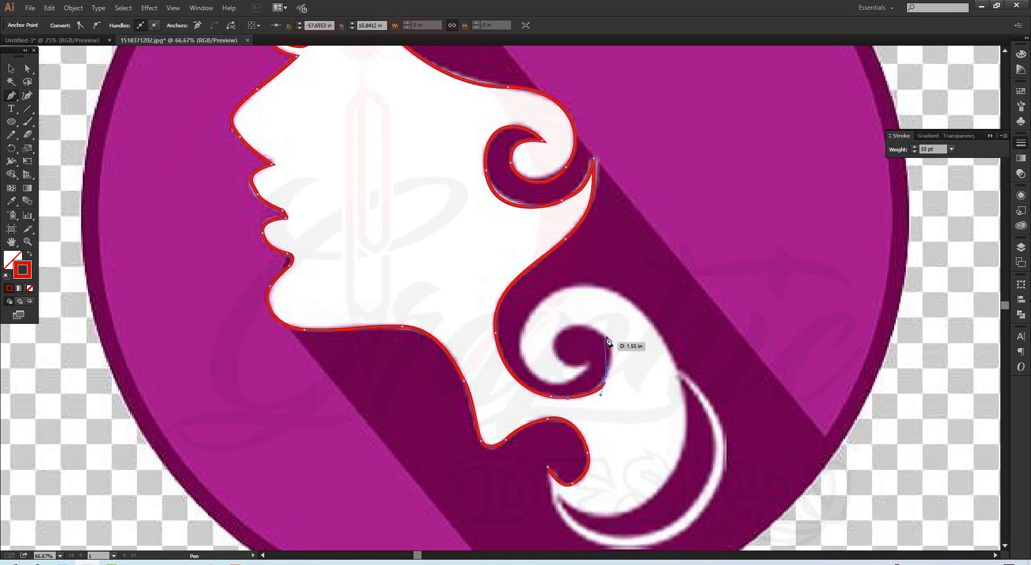
{"action": "left_click_drag", "start_coordinate": [588, 328], "coordinate": [587, 322]}
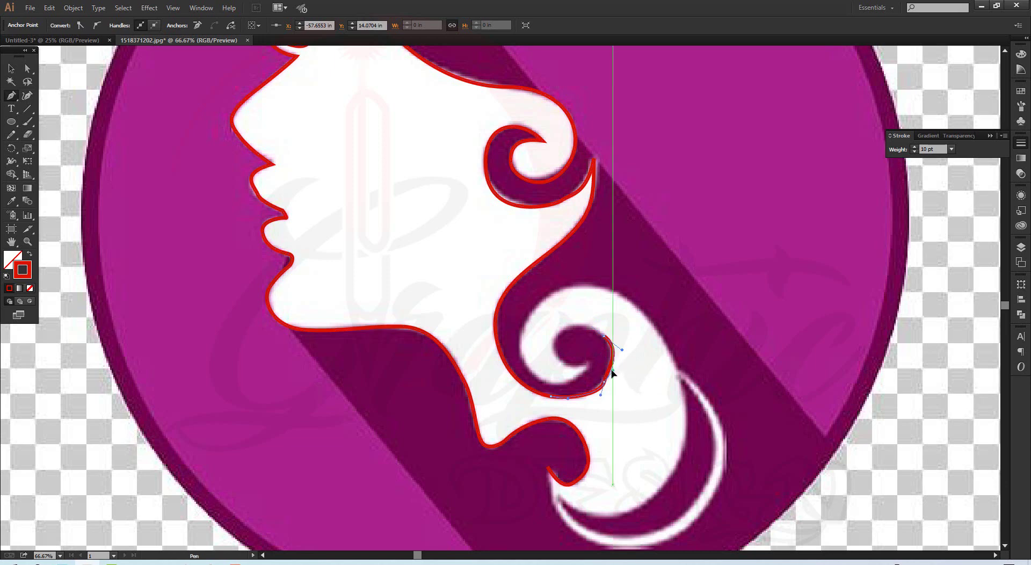
{"action": "left_click_drag", "start_coordinate": [612, 371], "coordinate": [613, 348]}
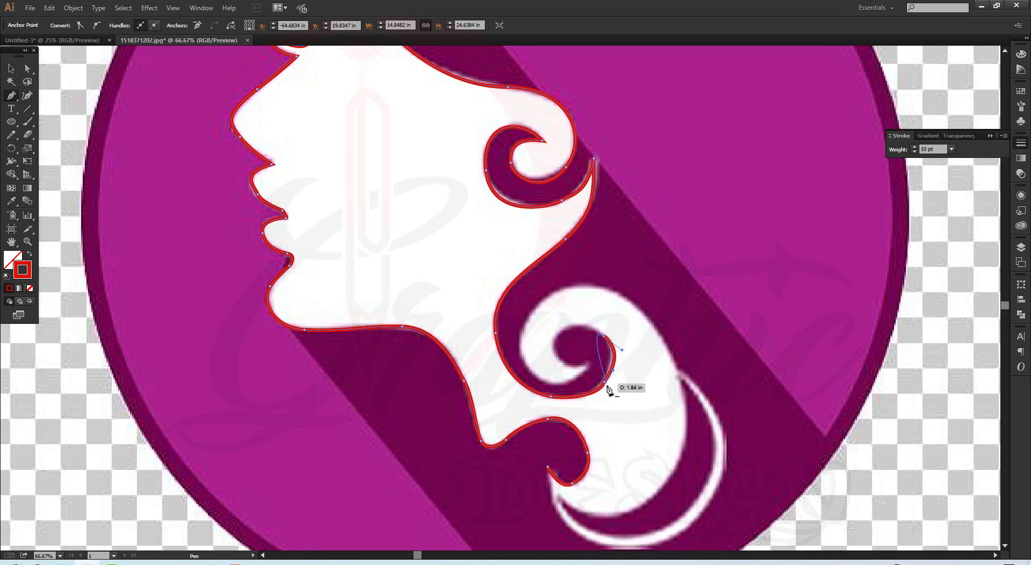
{"action": "left_click", "coordinate": [564, 339]}
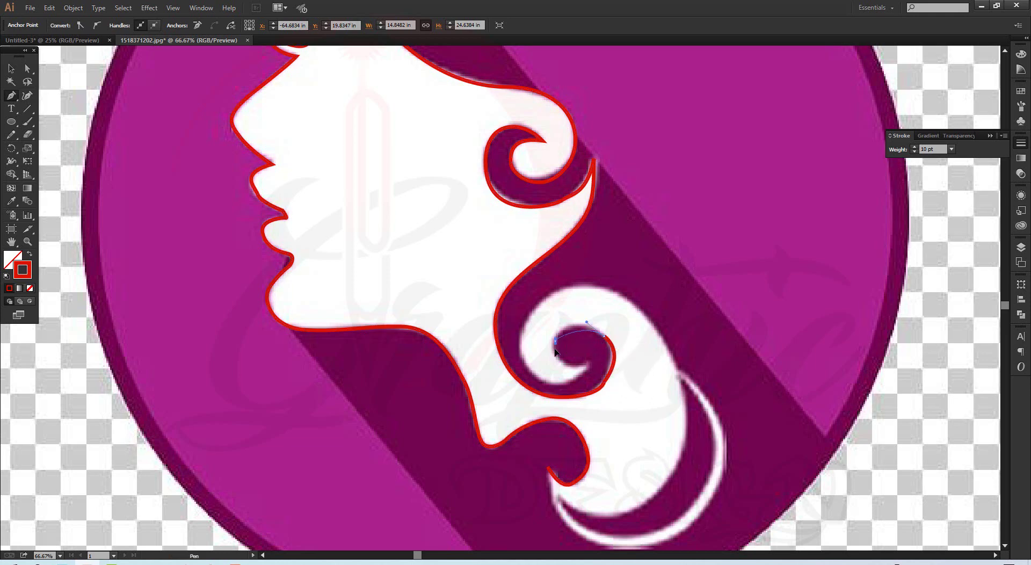
{"action": "left_click_drag", "start_coordinate": [557, 339], "coordinate": [593, 363]}
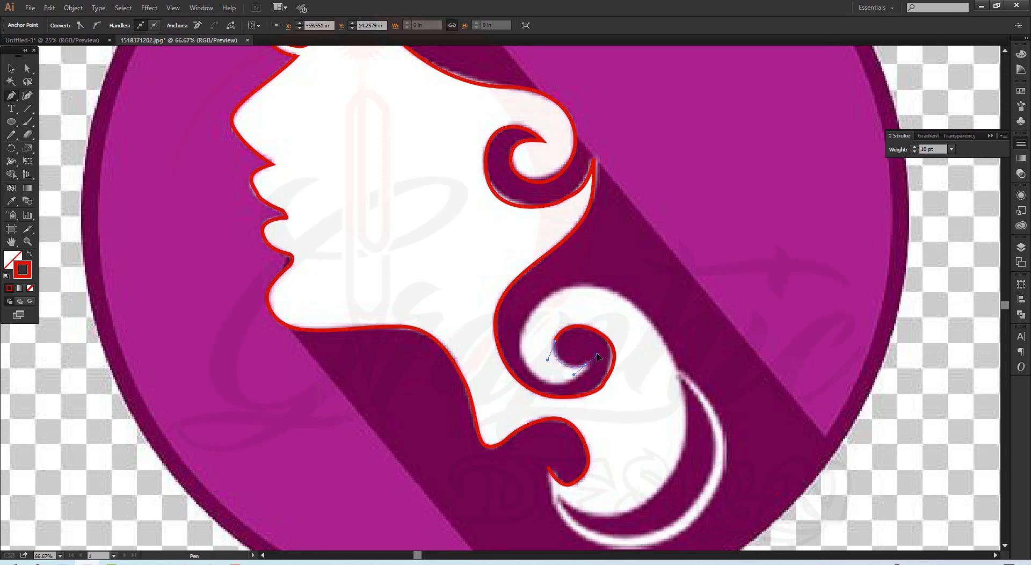
{"action": "mouse_move", "coordinate": [598, 355]}
{"action": "left_mouse_down"}
{"action": "mouse_move", "coordinate": [597, 371]}
{"action": "mouse_move", "coordinate": [572, 383]}
{"action": "left_mouse_up"}
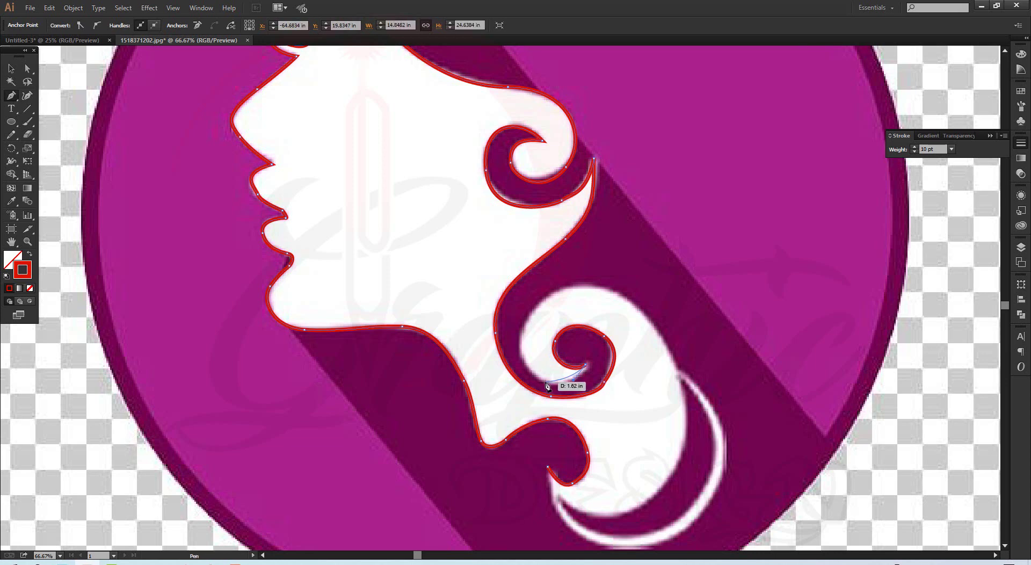
Trace the lower curl's outer edge from its inner tip over the rounded top and down its back side.
{"action": "left_click_drag", "start_coordinate": [510, 375], "coordinate": [540, 323]}
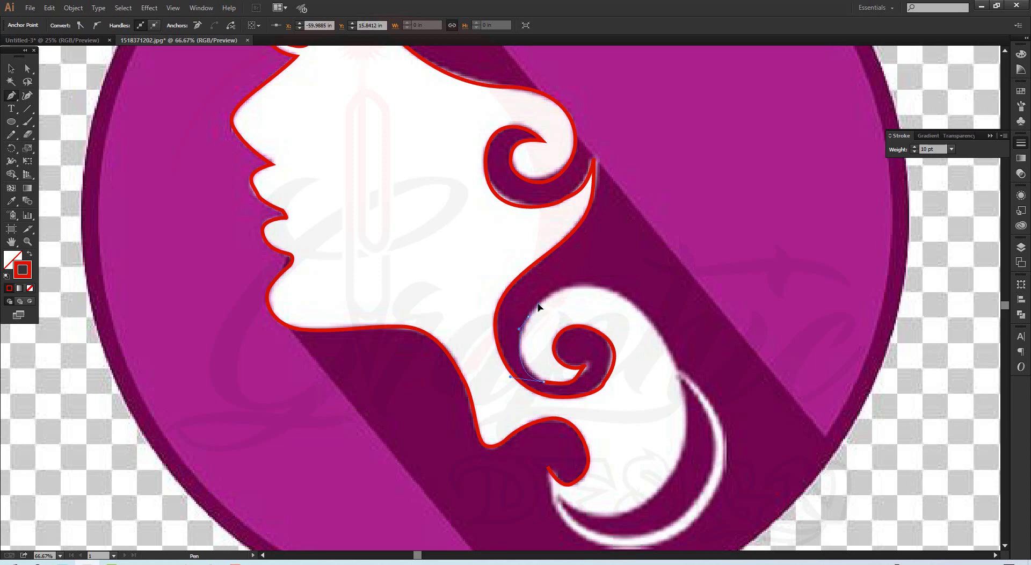
{"action": "mouse_move", "coordinate": [539, 307]}
{"action": "left_mouse_down"}
{"action": "mouse_move", "coordinate": [522, 336]}
{"action": "mouse_move", "coordinate": [539, 384]}
{"action": "mouse_move", "coordinate": [531, 373]}
{"action": "mouse_move", "coordinate": [564, 297]}
{"action": "mouse_move", "coordinate": [537, 312]}
{"action": "left_mouse_up"}
{"action": "left_click_drag", "start_coordinate": [538, 308], "coordinate": [686, 322]}
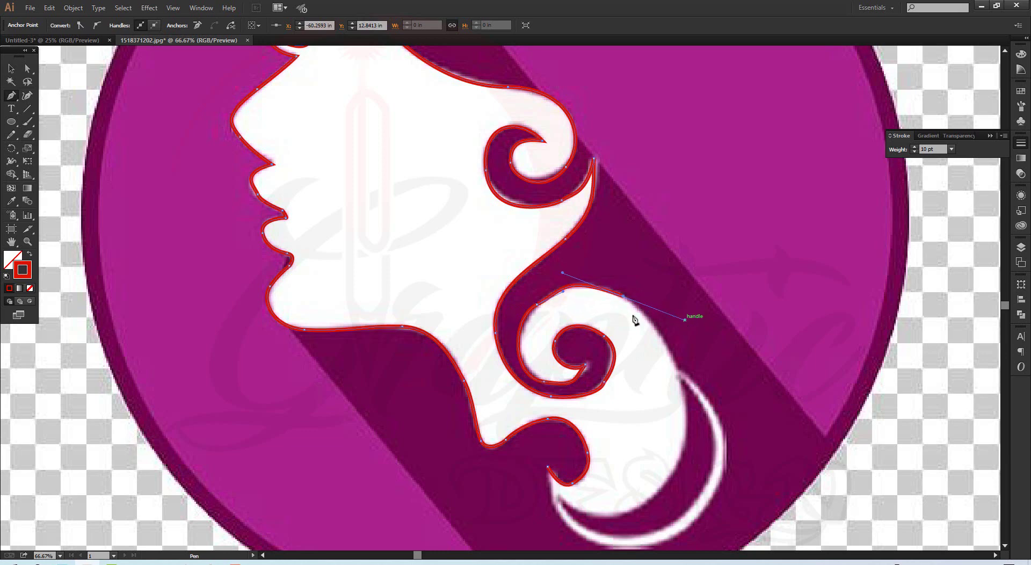
{"action": "left_click", "coordinate": [561, 293]}
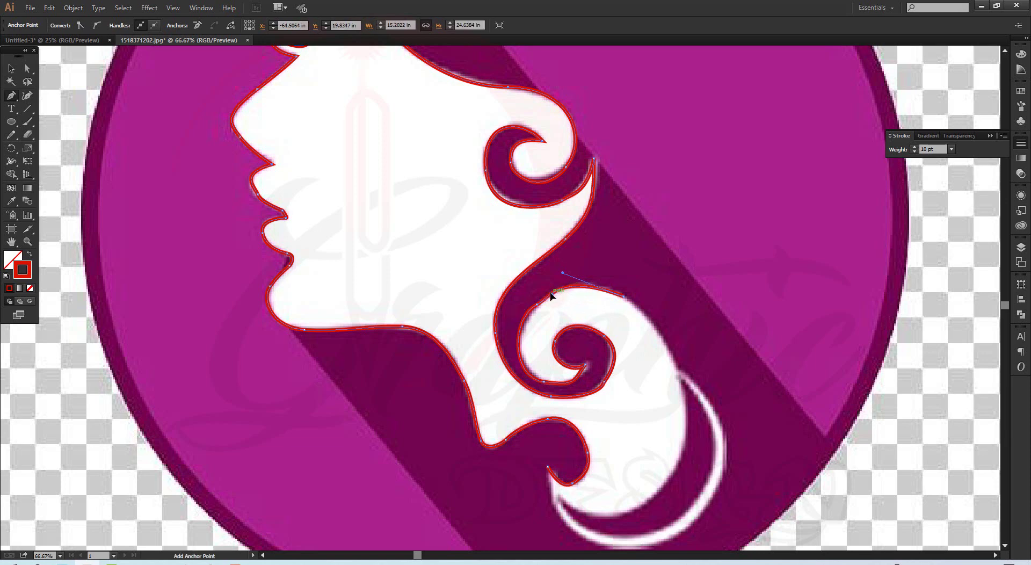
{"action": "left_click", "coordinate": [624, 296]}
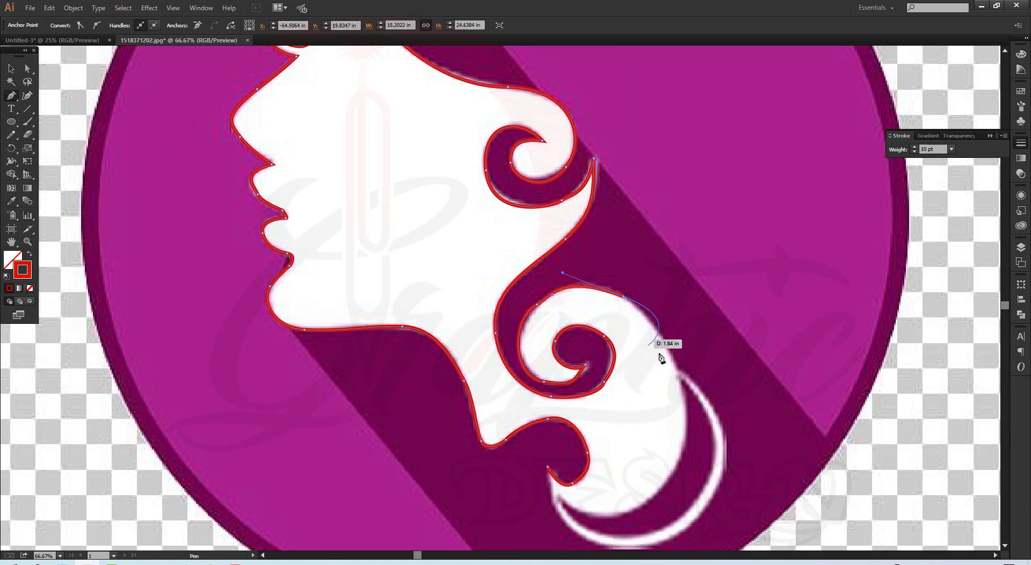
{"action": "left_click", "coordinate": [687, 441]}
{"action": "left_click_drag", "start_coordinate": [683, 447], "coordinate": [680, 314]}
{"action": "key", "text": "space"}
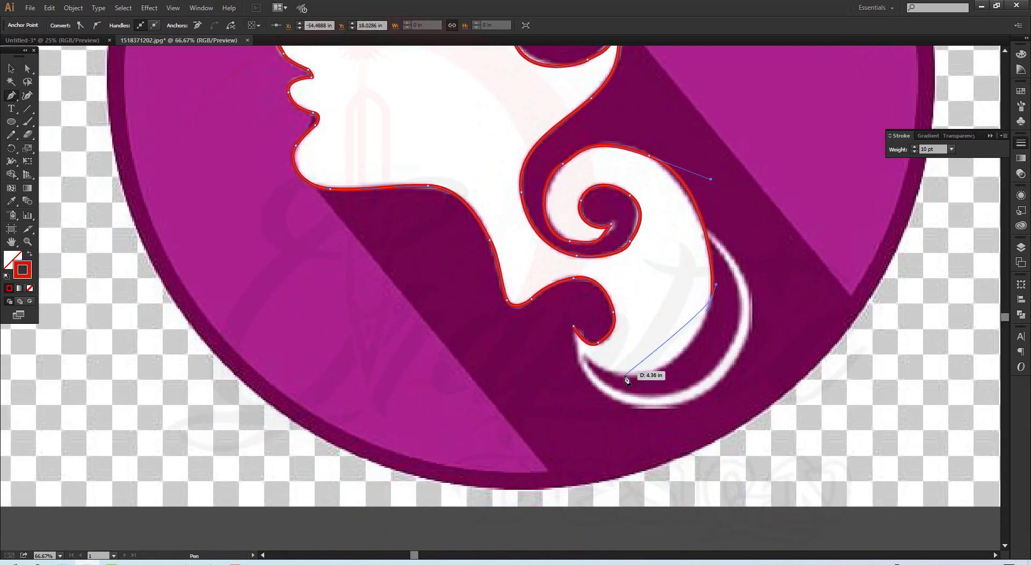
Trace the bottom of the lower curl in shorter curved segments, bringing the outline back to its starting point below the neck.
{"action": "mouse_move", "coordinate": [624, 375]}
{"action": "left_mouse_down"}
{"action": "mouse_move", "coordinate": [536, 373]}
{"action": "mouse_move", "coordinate": [549, 385]}
{"action": "left_mouse_up"}
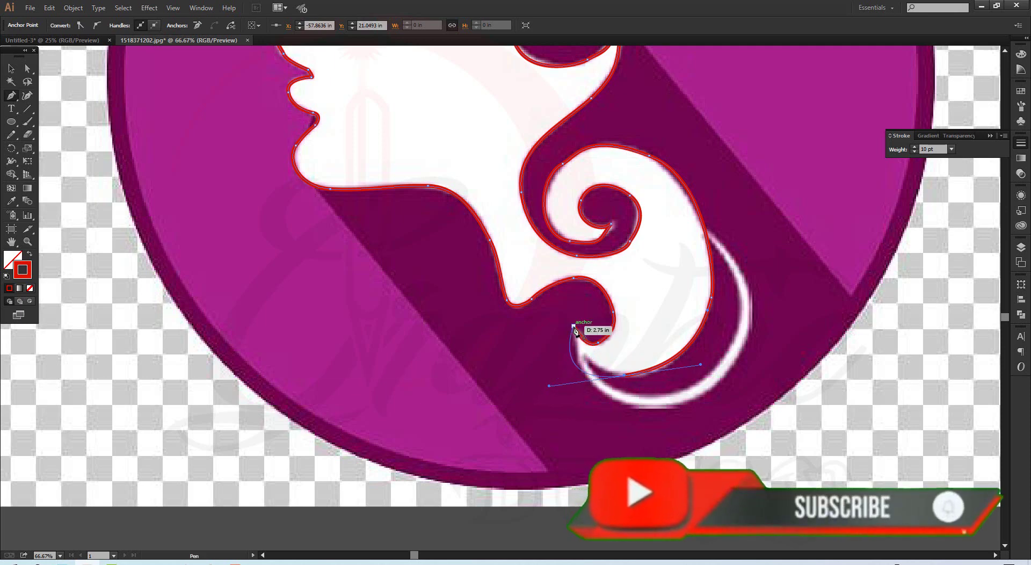
{"action": "key", "text": "ctrl+z"}
{"action": "left_click_drag", "start_coordinate": [680, 354], "coordinate": [605, 374]}
{"action": "left_click", "coordinate": [615, 374]}
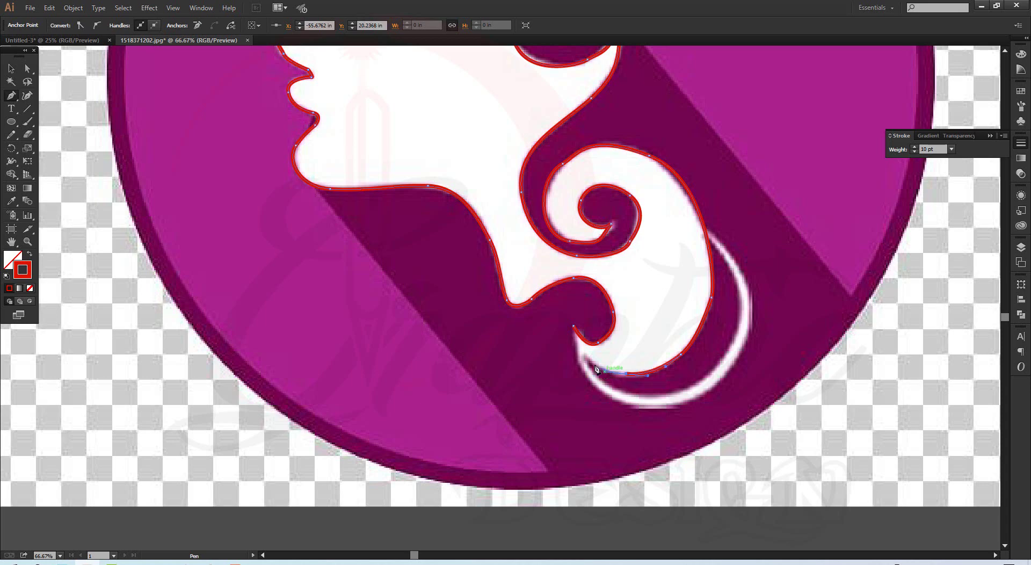
{"action": "left_click", "coordinate": [573, 326]}
Move the finished profile outline to the empty canvas beside the logo and swap its fill and stroke for a solid red fill.
{"action": "key", "text": "ctrl"}
{"action": "key", "text": "ctrl+minus"}
{"action": "key", "text": "ctrl+minus"}
{"action": "key", "text": "ctrl+minus"}
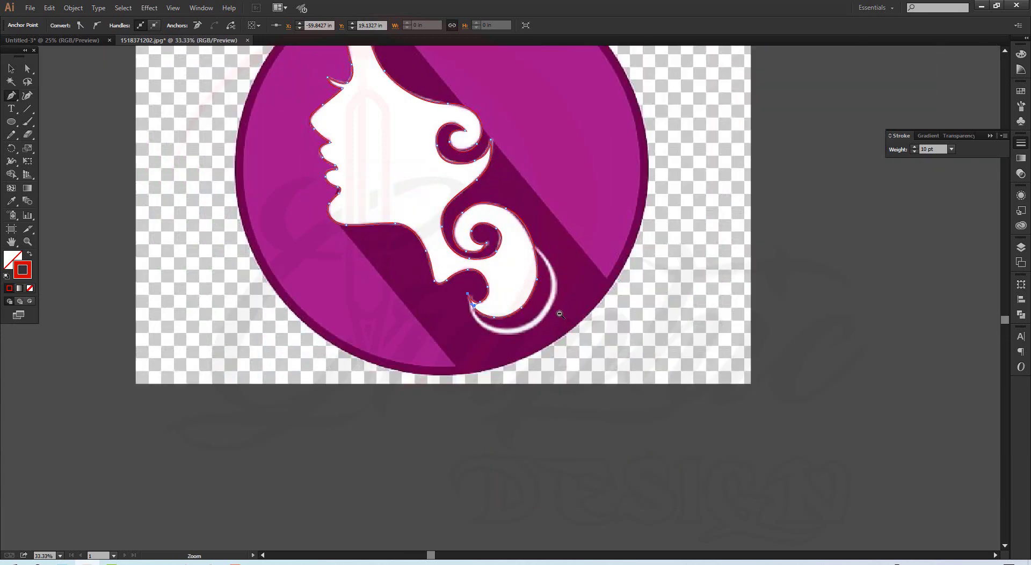
{"action": "left_click_drag", "start_coordinate": [524, 257], "coordinate": [668, 317]}
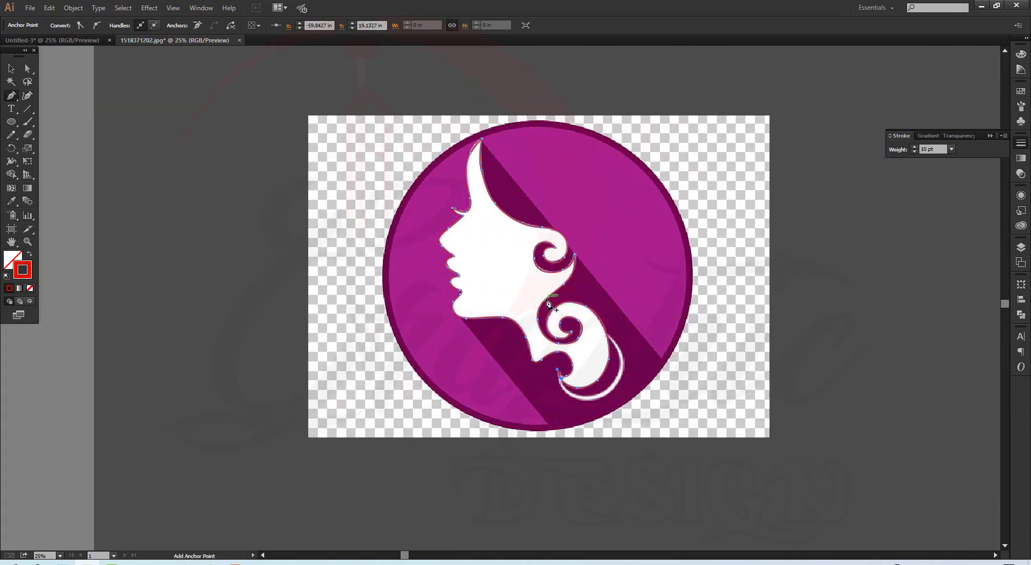
{"action": "left_click", "coordinate": [12, 68]}
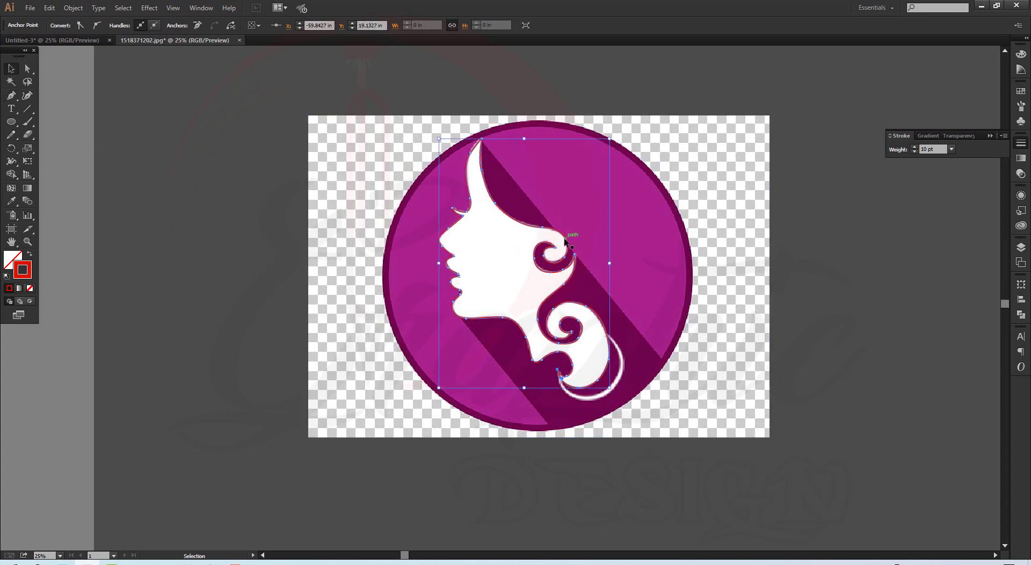
{"action": "left_click_drag", "start_coordinate": [565, 242], "coordinate": [232, 292]}
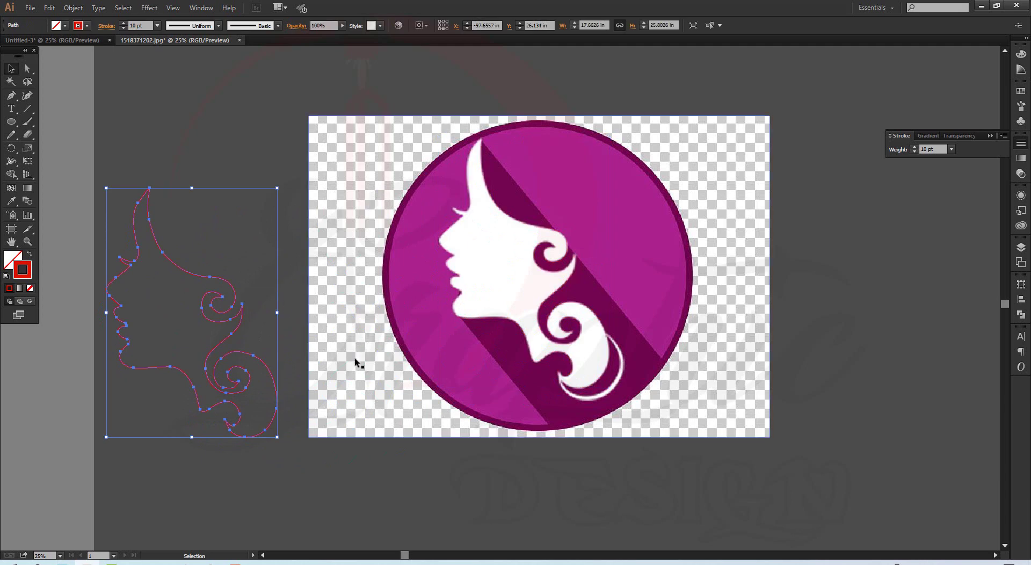
{"action": "scroll", "coordinate": [355, 359], "scroll_direction": "left", "scroll_amount": 5}
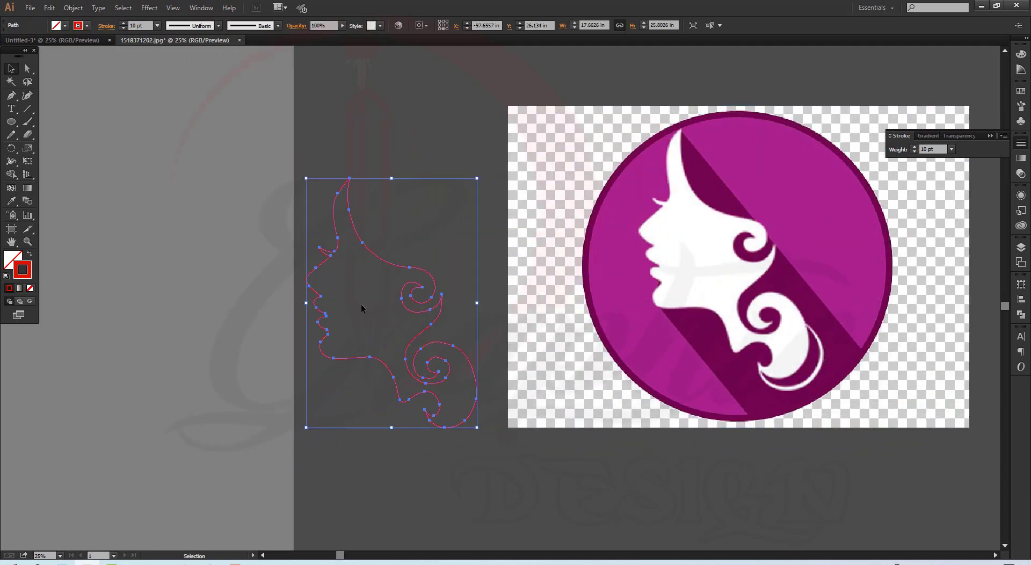
{"action": "left_click", "coordinate": [29, 255]}
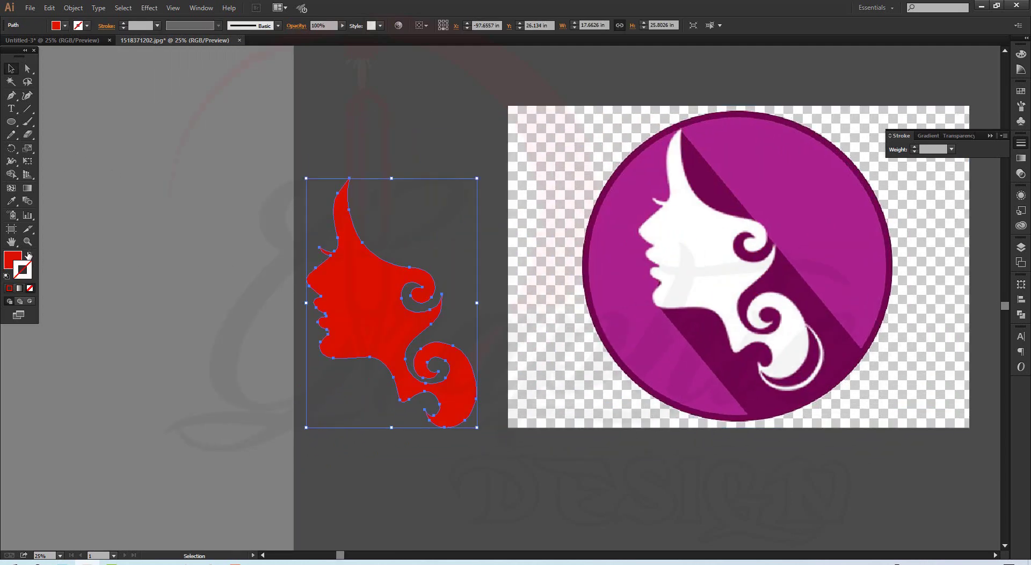
Try to move the red silhouette farther away from the logo image with the Direct Selection tool.
{"action": "left_click", "coordinate": [25, 69]}
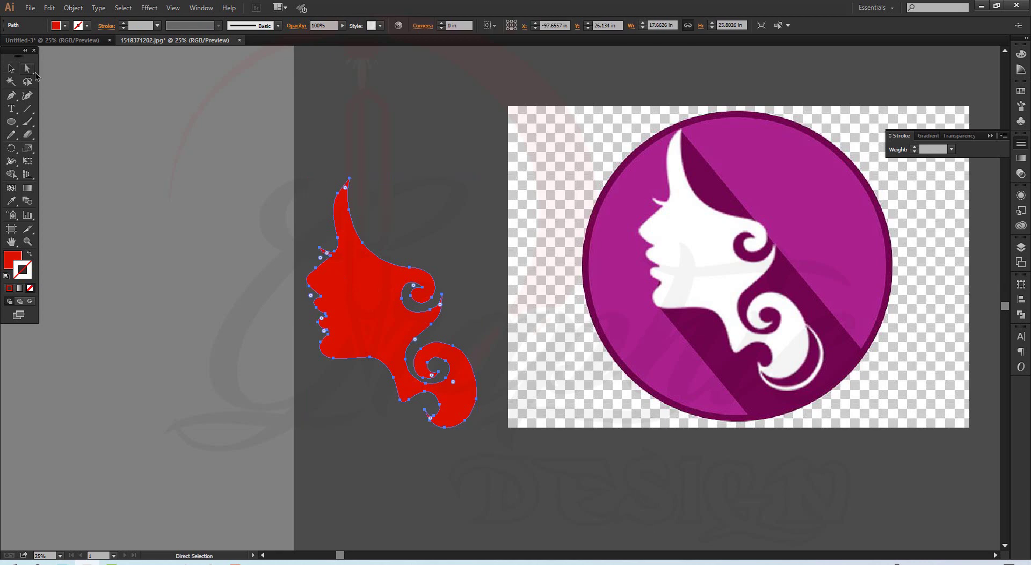
{"action": "left_click", "coordinate": [209, 159]}
{"action": "left_click_drag", "start_coordinate": [344, 325], "coordinate": [208, 295]}
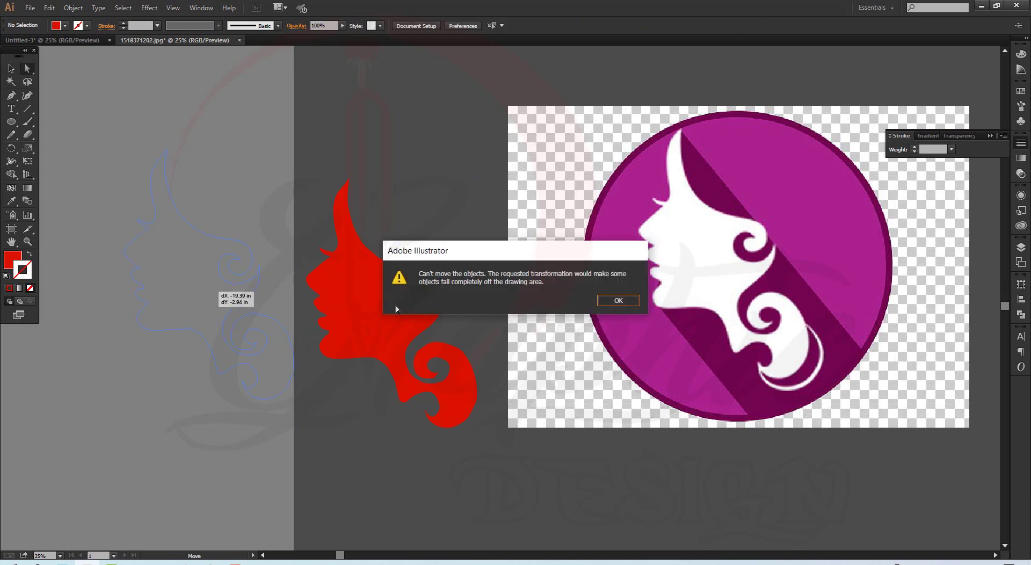
{"action": "key", "text": "Return"}
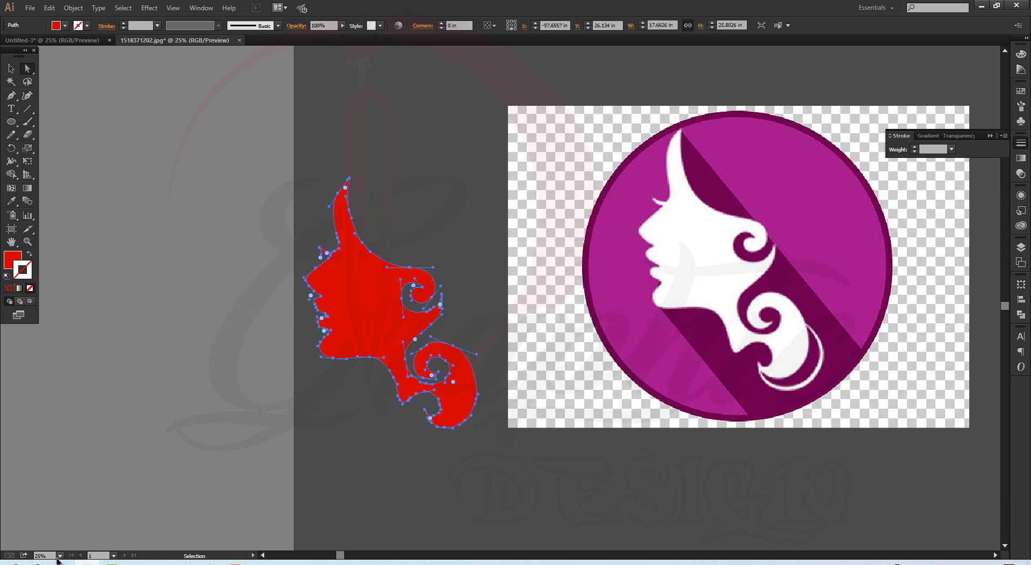
Zoom out to 3.13% to examine where the silhouette and logo sit within the whole drawing area.
{"action": "key", "text": "ctrl+space"}
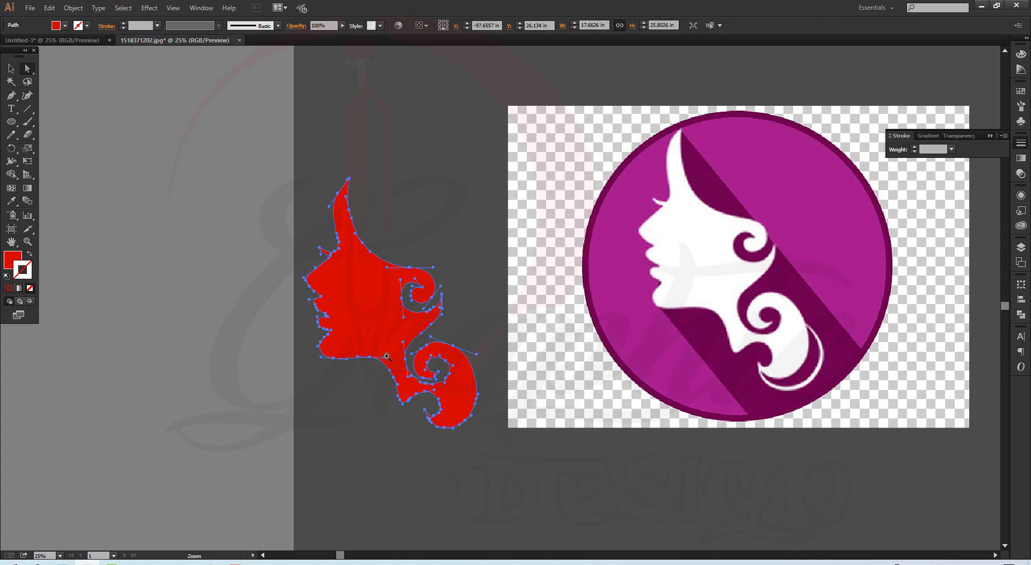
{"action": "left_click", "coordinate": [390, 341], "text": "ctrl+alt"}
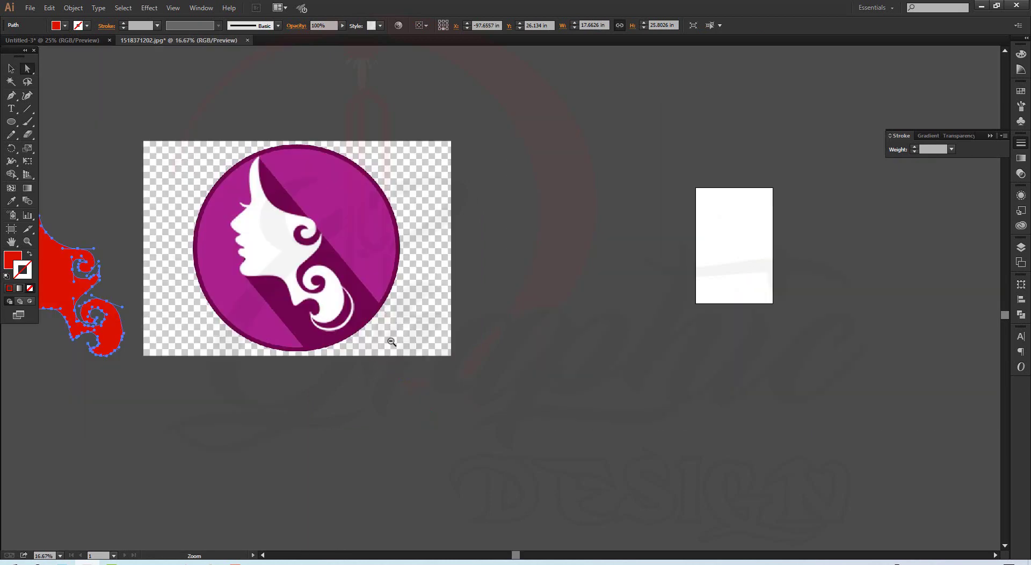
{"action": "left_click", "coordinate": [352, 329], "text": "ctrl+alt"}
{"action": "left_click", "coordinate": [286, 308], "text": "ctrl+alt"}
{"action": "left_click", "coordinate": [287, 308], "text": "ctrl+alt"}
{"action": "left_click", "coordinate": [287, 308], "text": "ctrl+alt"}
{"action": "key", "text": "ctrl+minus"}
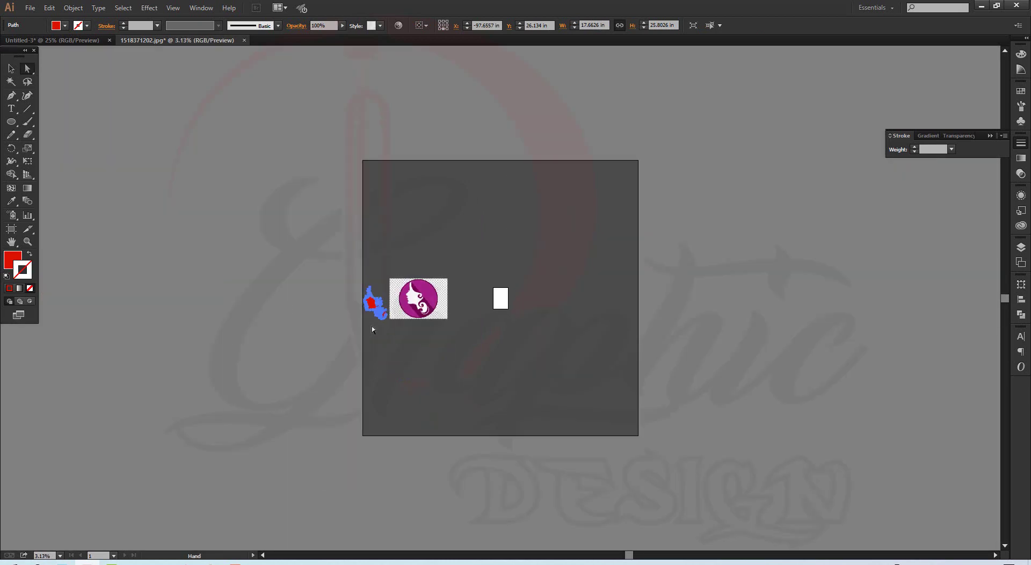
Scale the red silhouette down proportionally about its centre to about 1.46 in wide and 2.13 in high.
{"action": "left_click_drag", "start_coordinate": [421, 360], "coordinate": [344, 355]}
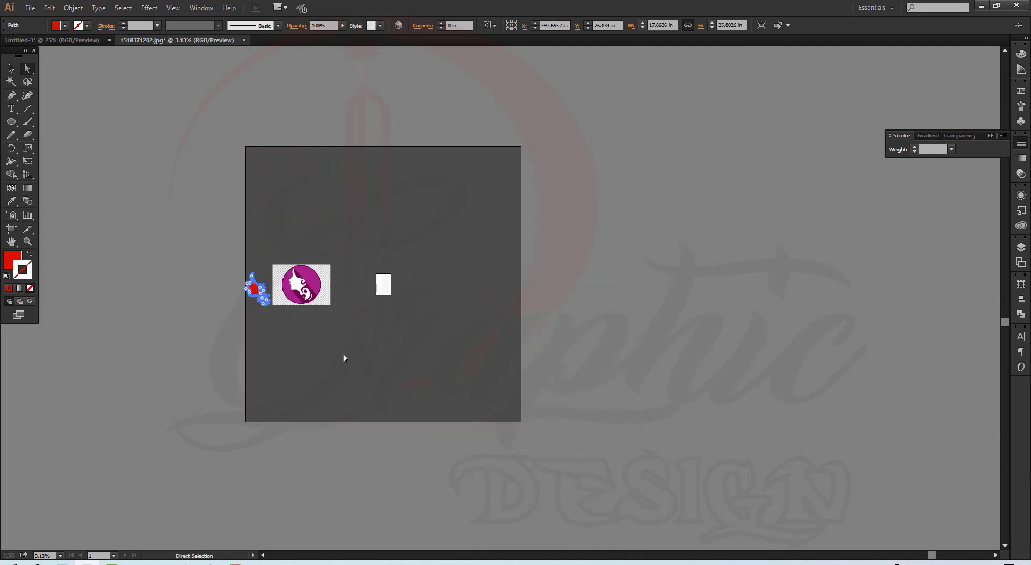
{"action": "key", "text": "ctrl+space"}
{"action": "left_click", "coordinate": [344, 356], "text": "ctrl+alt"}
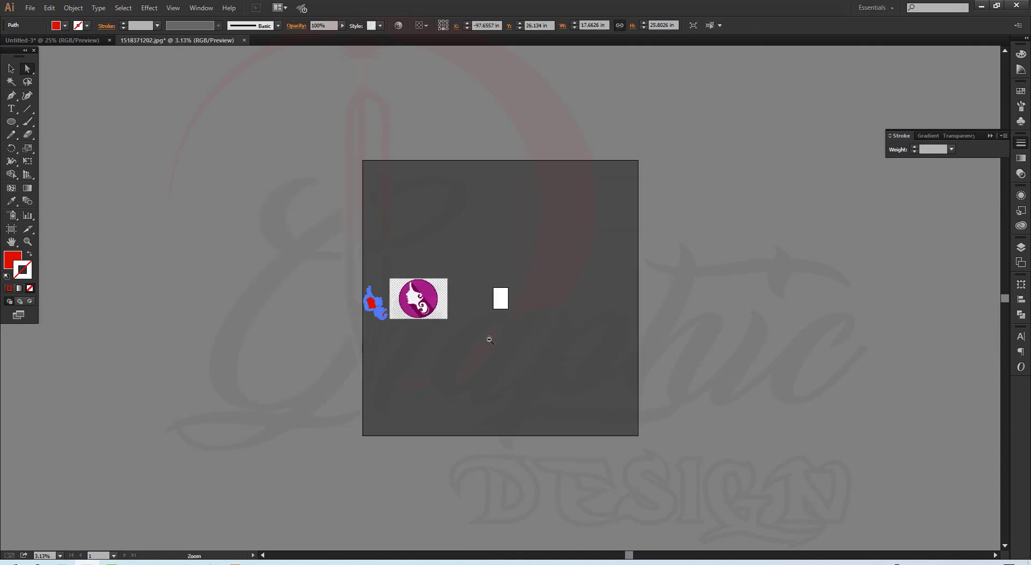
{"action": "key", "text": "ctrl+plus"}
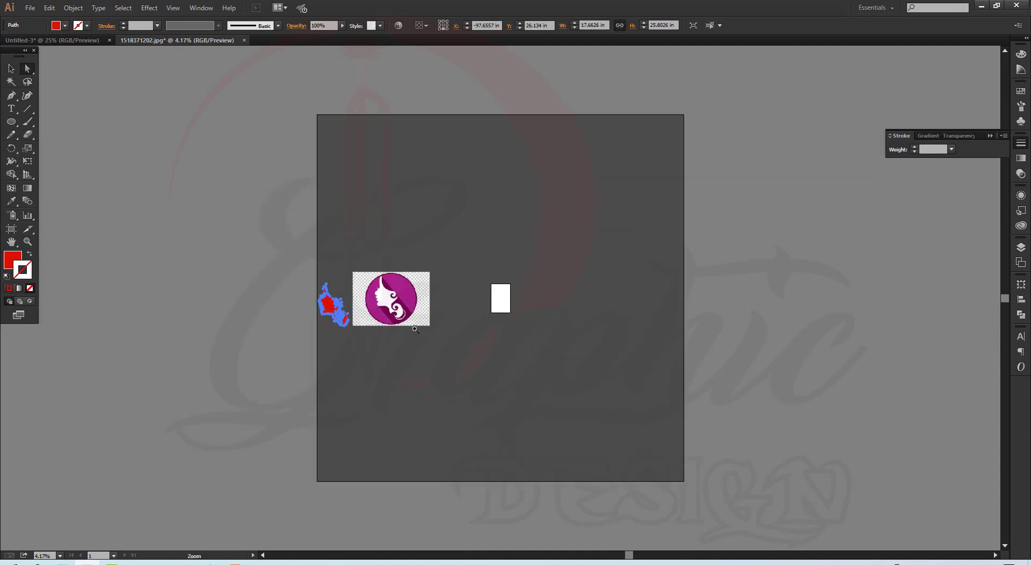
{"action": "left_click", "coordinate": [393, 323], "text": "ctrl"}
{"action": "left_click", "coordinate": [278, 304], "text": "ctrl"}
{"action": "left_click", "coordinate": [274, 302], "text": "ctrl"}
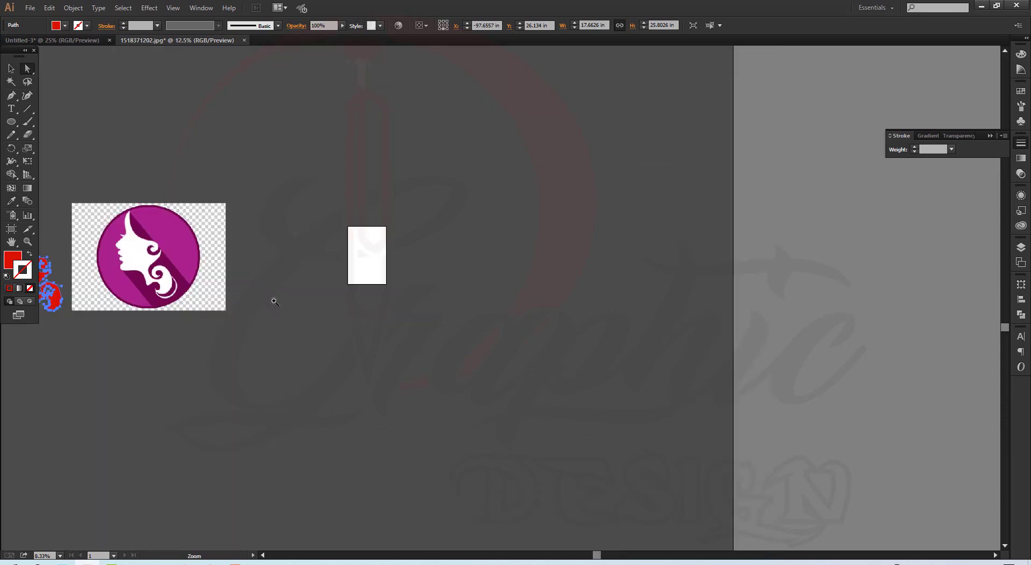
{"action": "left_click", "coordinate": [275, 301], "text": "ctrl"}
{"action": "left_click", "coordinate": [273, 301], "text": "ctrl"}
{"action": "left_click", "coordinate": [272, 300], "text": "ctrl"}
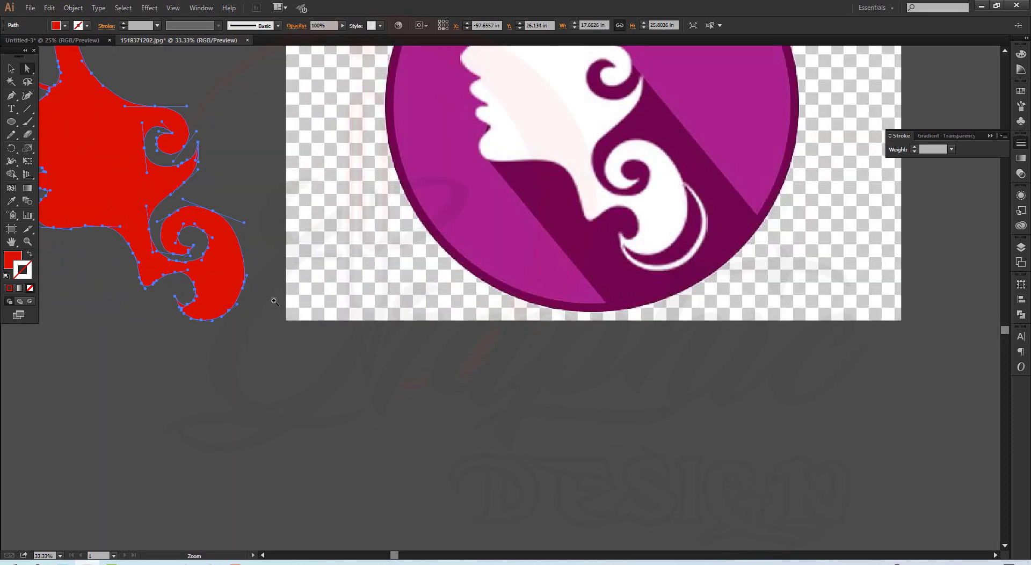
{"action": "left_click_drag", "start_coordinate": [272, 237], "coordinate": [497, 375]}
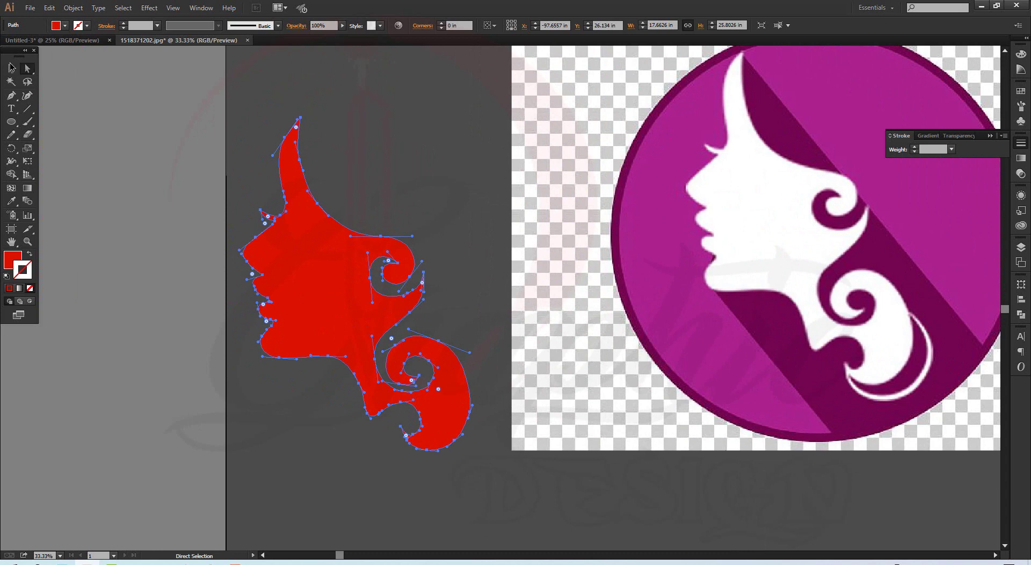
{"action": "left_click", "coordinate": [13, 71]}
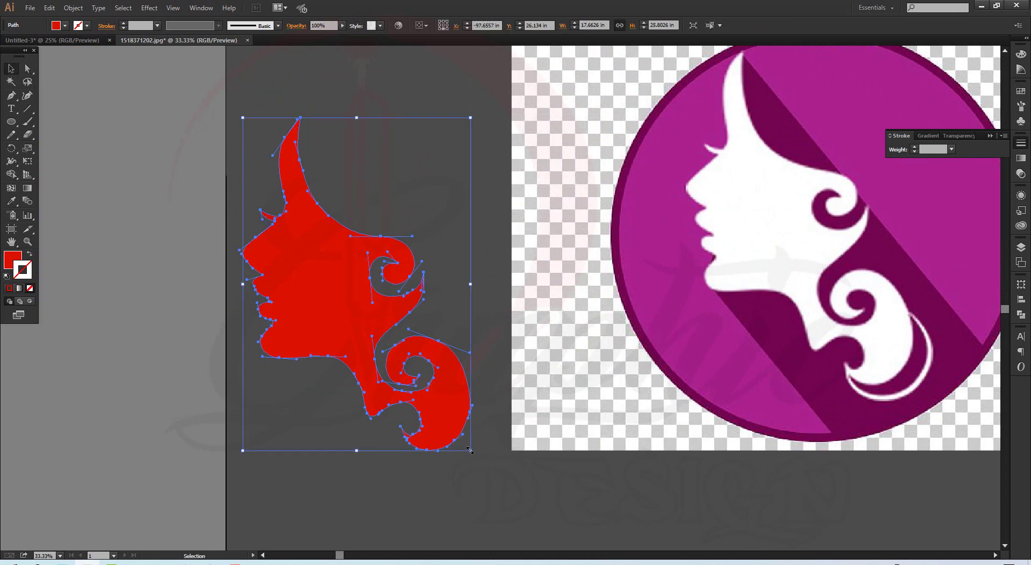
{"action": "left_click_drag", "start_coordinate": [470, 450], "coordinate": [378, 313]}
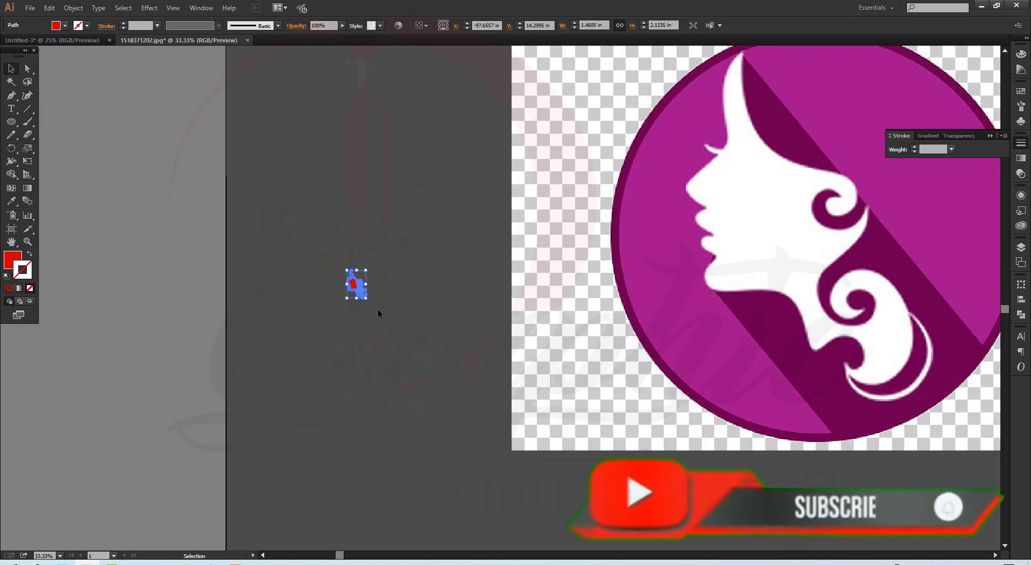
Reposition the shrunken silhouette on the empty canvas, clearing open space in front of the face.
{"action": "key", "text": "z"}
{"action": "left_click", "coordinate": [676, 274]}
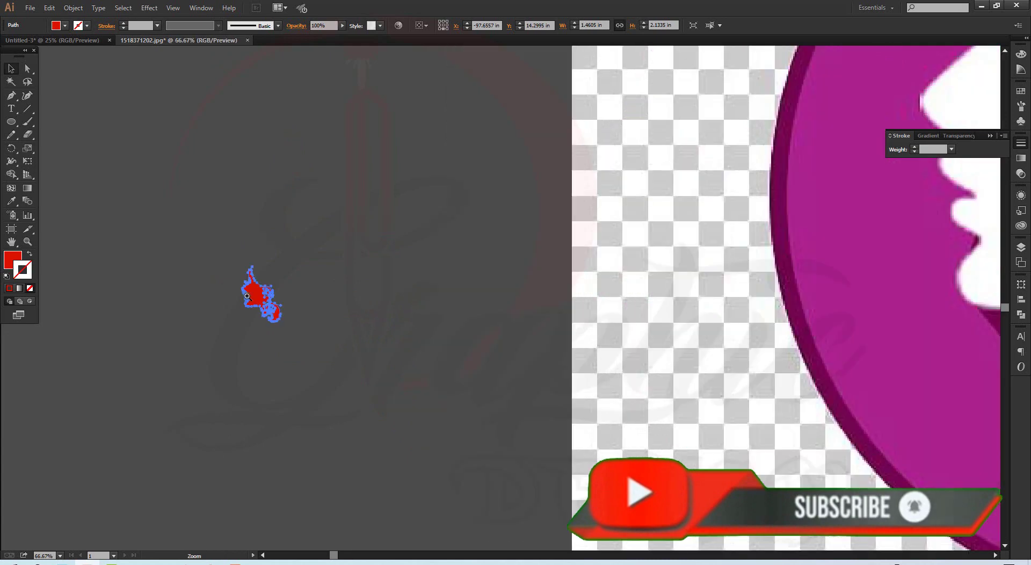
{"action": "left_click", "coordinate": [235, 293]}
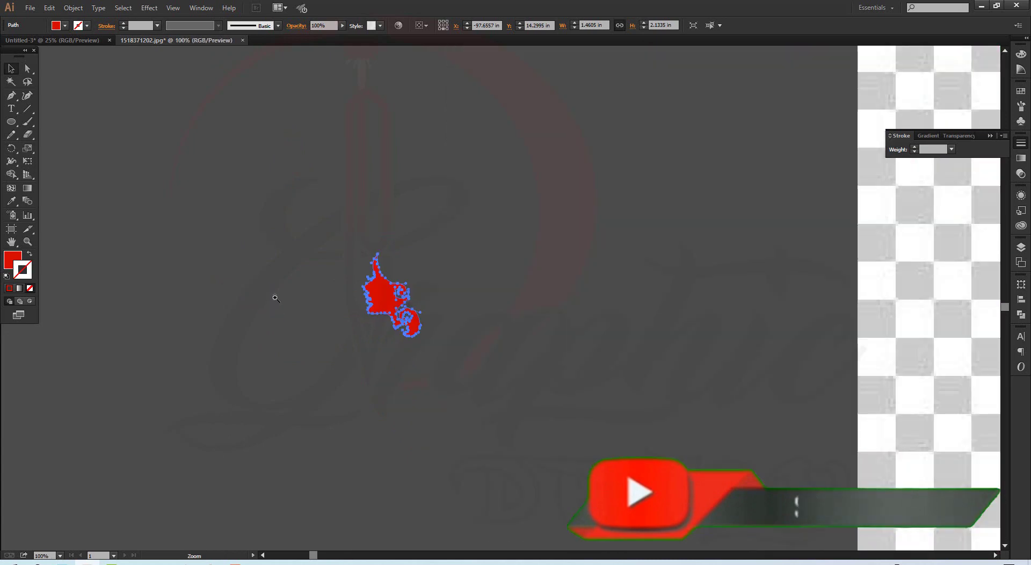
{"action": "left_click", "coordinate": [388, 302]}
{"action": "left_click", "coordinate": [676, 311]}
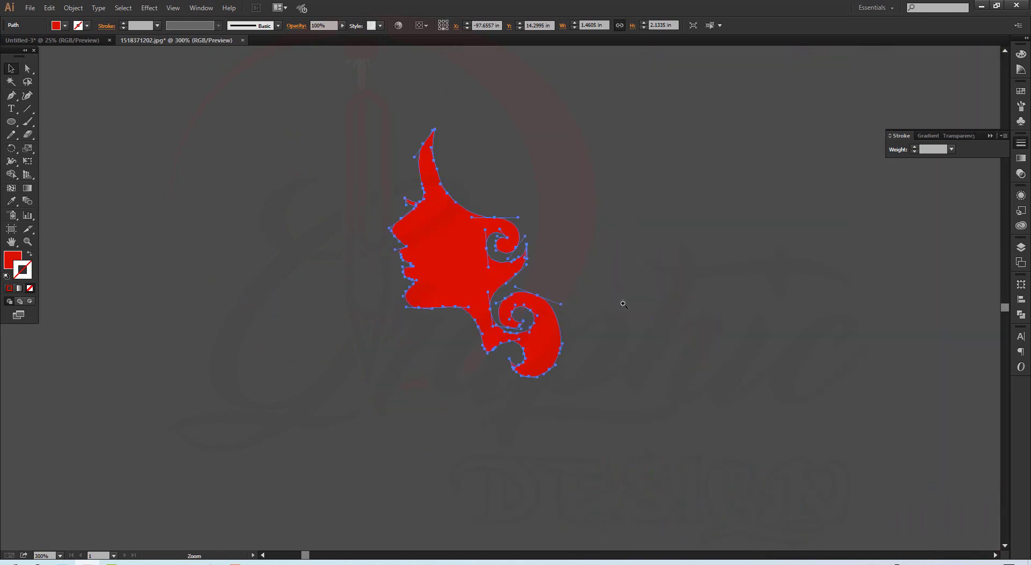
{"action": "left_click", "coordinate": [484, 285]}
{"action": "left_click", "coordinate": [485, 284]}
{"action": "key", "text": "v"}
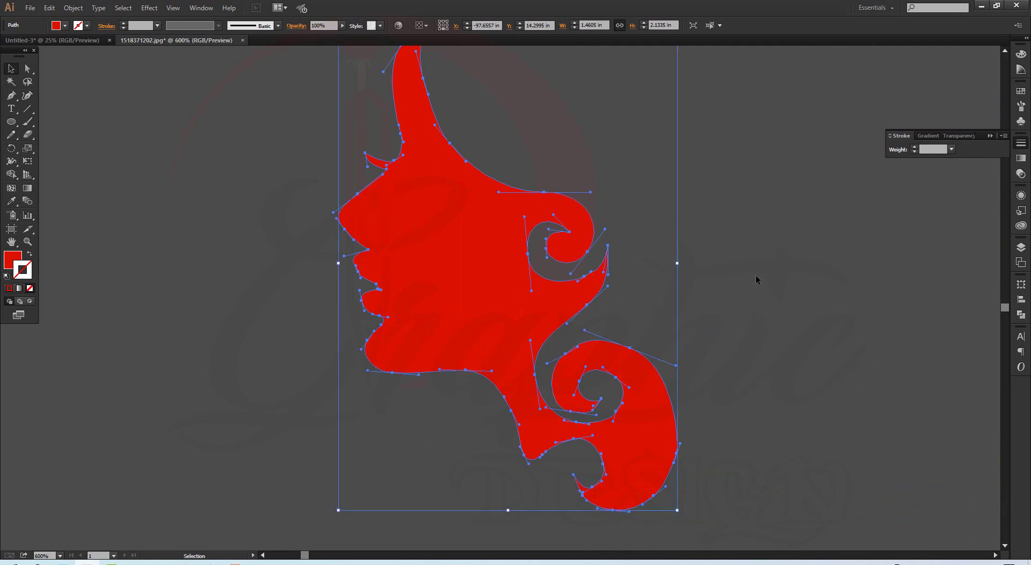
{"action": "left_click", "coordinate": [755, 277]}
{"action": "left_click_drag", "start_coordinate": [399, 288], "coordinate": [241, 321]}
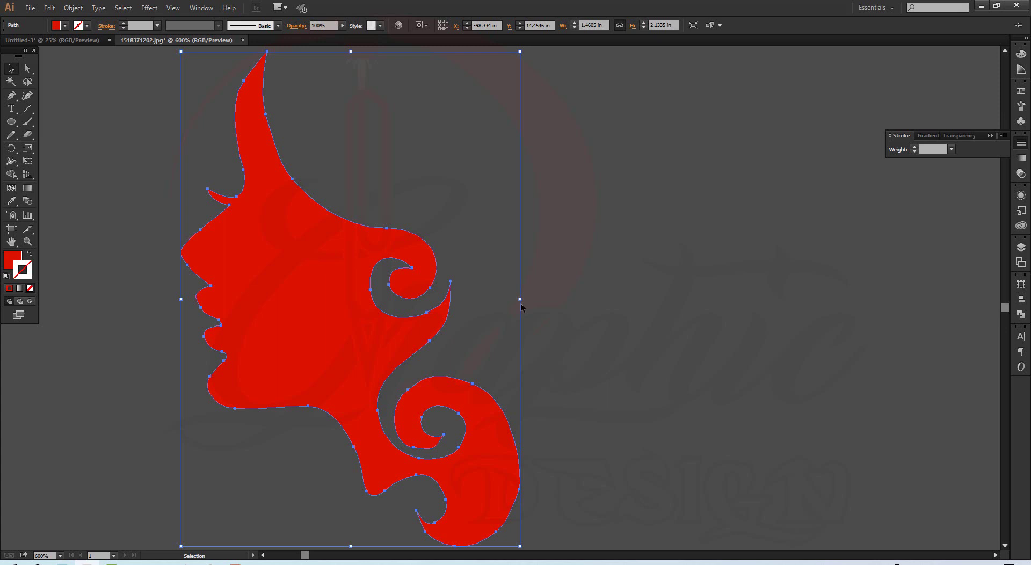
{"action": "key", "text": "ctrl+z"}
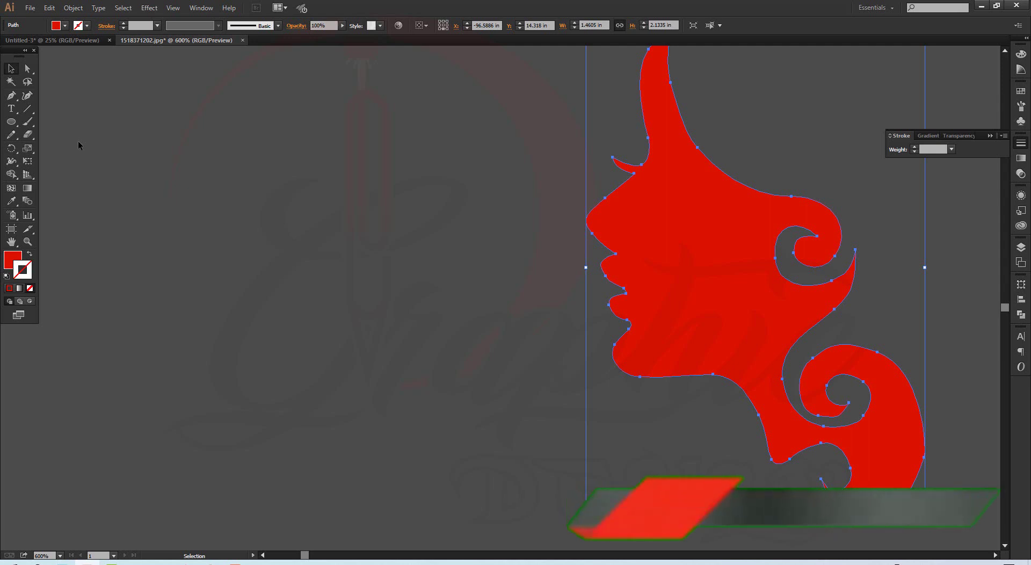
Draw a symmetrical red teardrop, rounded above and pointed below, about 0.5 in wide and 0.84 in high, in front of the face with the Pen tool.
{"action": "left_click", "coordinate": [11, 97]}
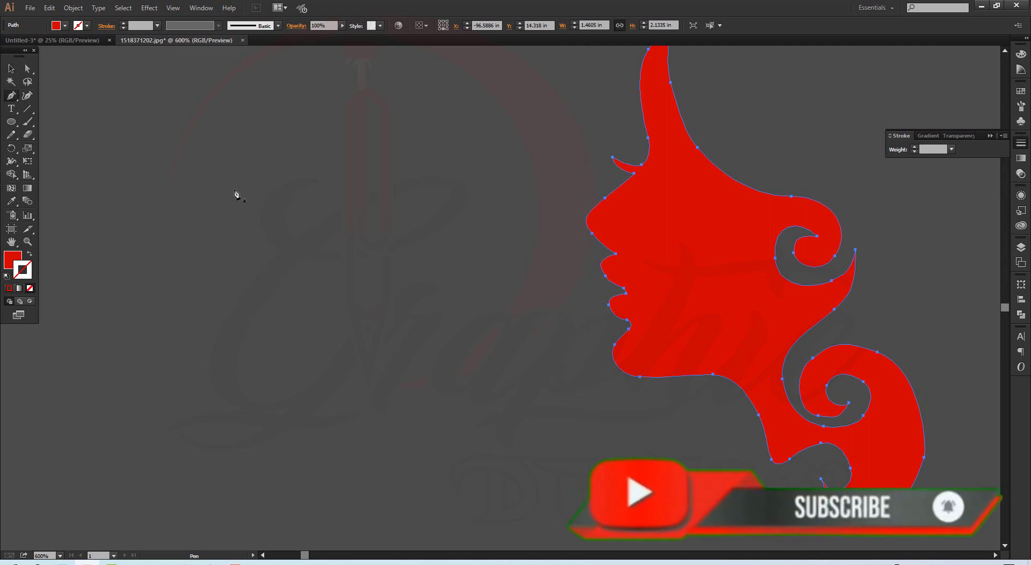
{"action": "left_click", "coordinate": [103, 189]}
{"action": "left_click", "coordinate": [365, 189]}
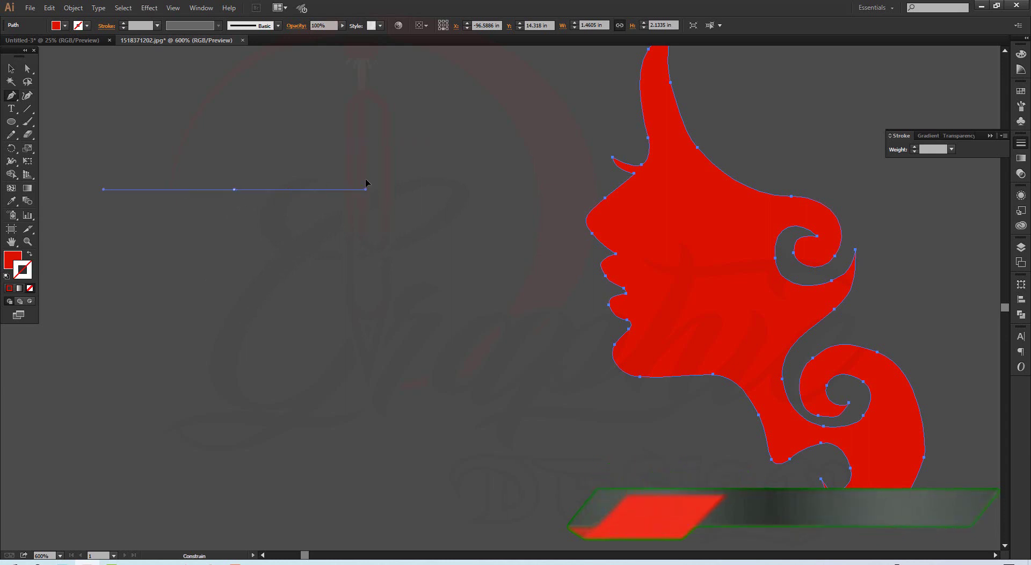
{"action": "left_click", "coordinate": [234, 382]}
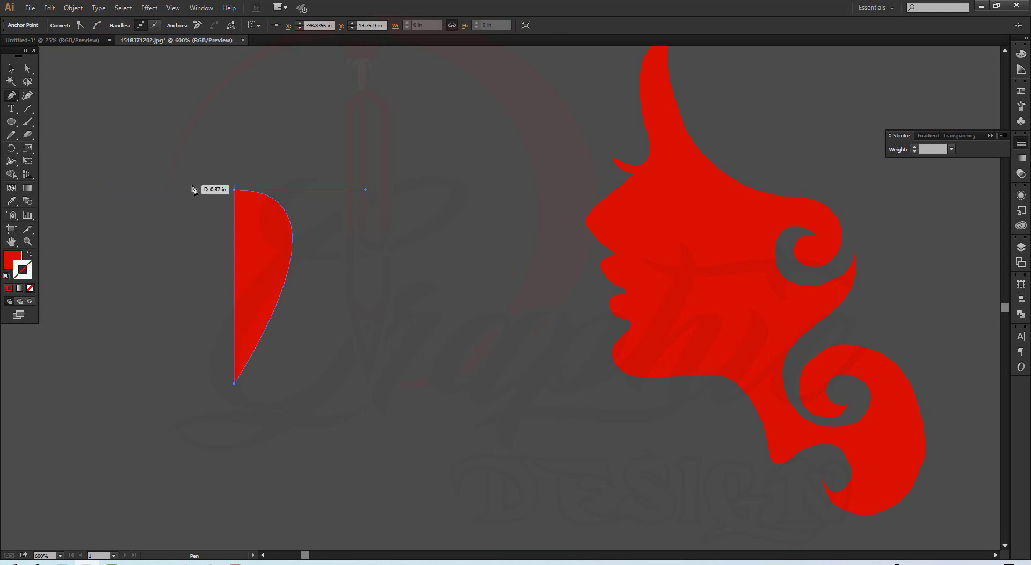
{"action": "left_click_drag", "start_coordinate": [234, 189], "coordinate": [364, 191]}
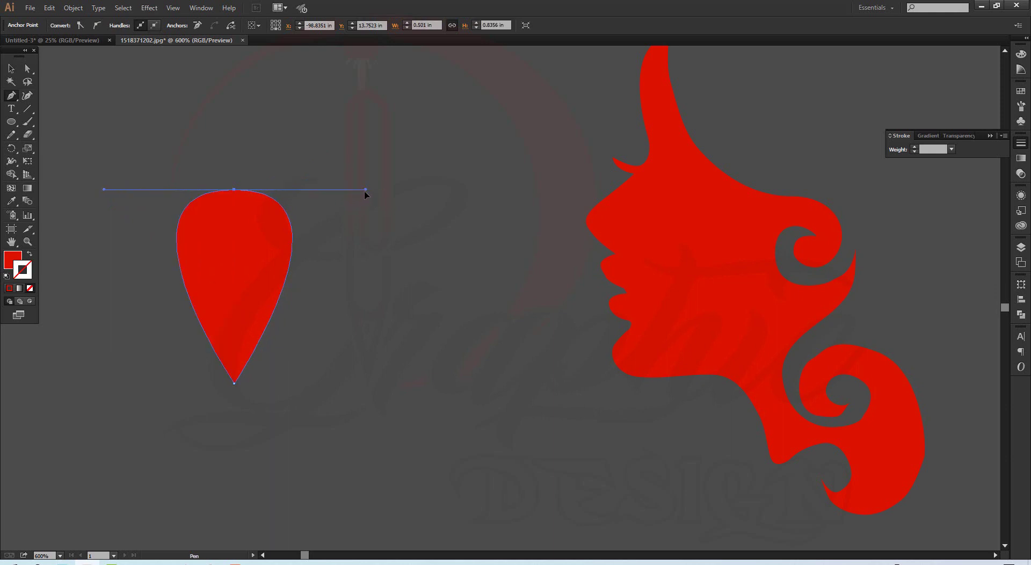
Arrange the teardrop and the silhouette side by side with a small gap between them, leaving neither selected.
{"action": "left_click", "coordinate": [11, 68]}
{"action": "left_click", "coordinate": [327, 252]}
{"action": "left_click_drag", "start_coordinate": [208, 285], "coordinate": [344, 224]}
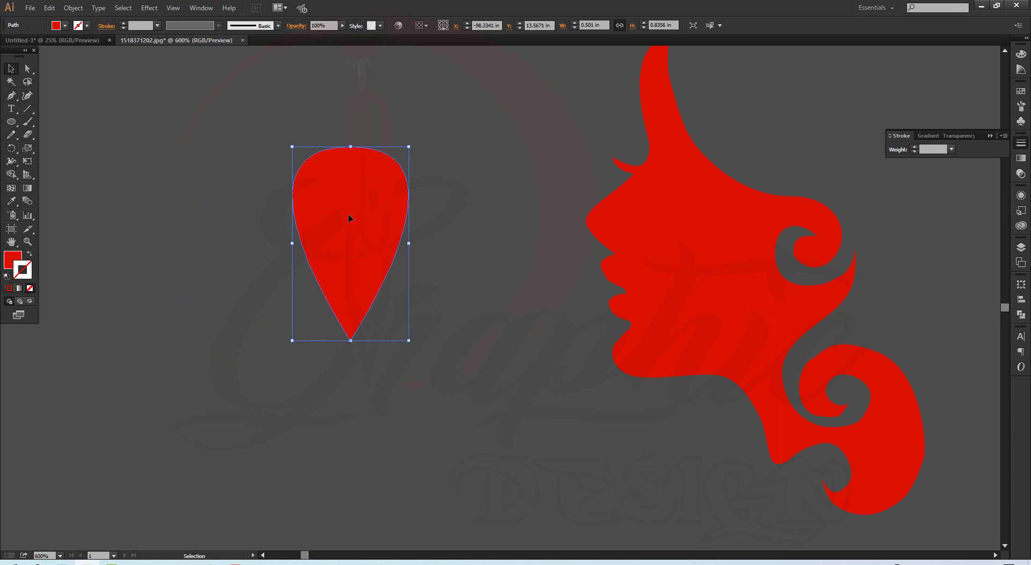
{"action": "left_click_drag", "start_coordinate": [382, 211], "coordinate": [238, 205]}
{"action": "left_click_drag", "start_coordinate": [620, 249], "coordinate": [442, 268]}
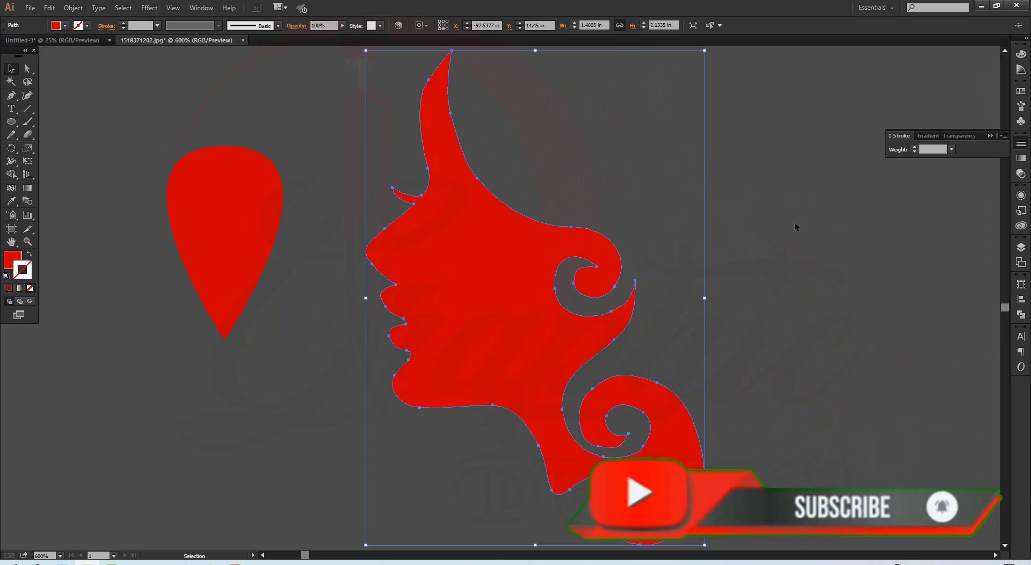
{"action": "left_click", "coordinate": [808, 225]}
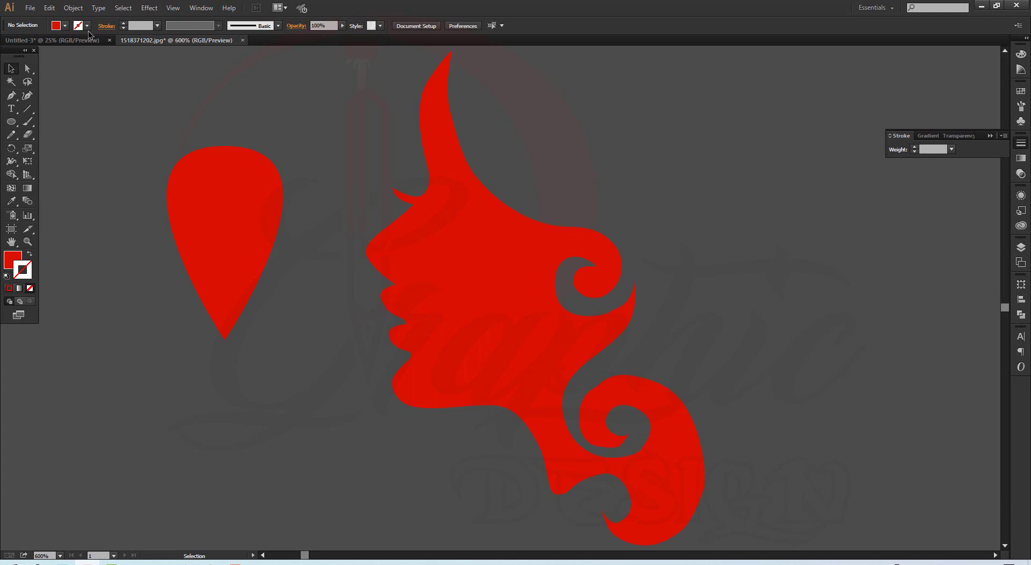
Reshape the silhouette's upper lip by shifting its anchor point slightly with the Direct Selection tool.
{"action": "left_click", "coordinate": [28, 68]}
{"action": "left_click_drag", "start_coordinate": [394, 309], "coordinate": [394, 309]}
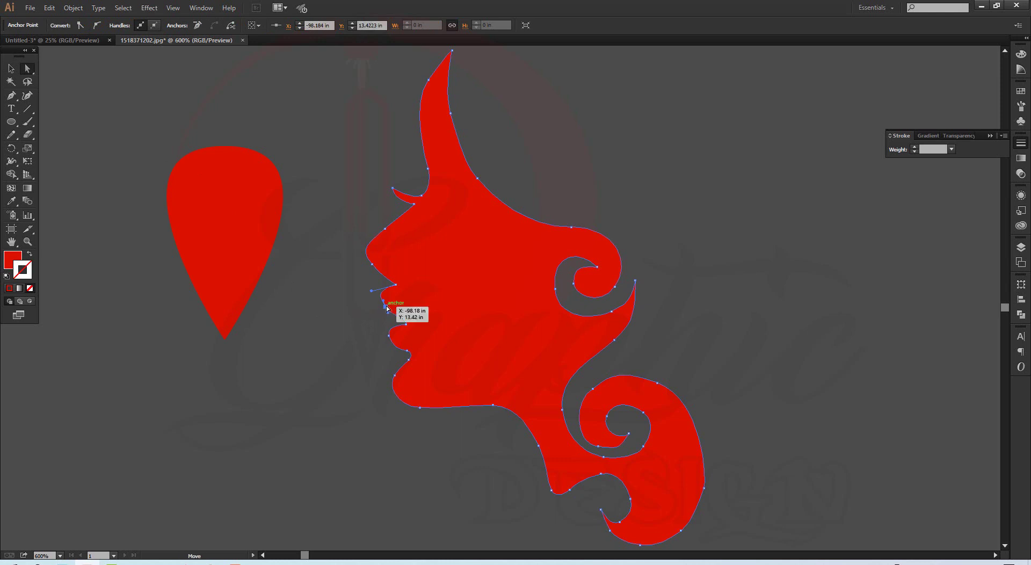
{"action": "left_click", "coordinate": [369, 320]}
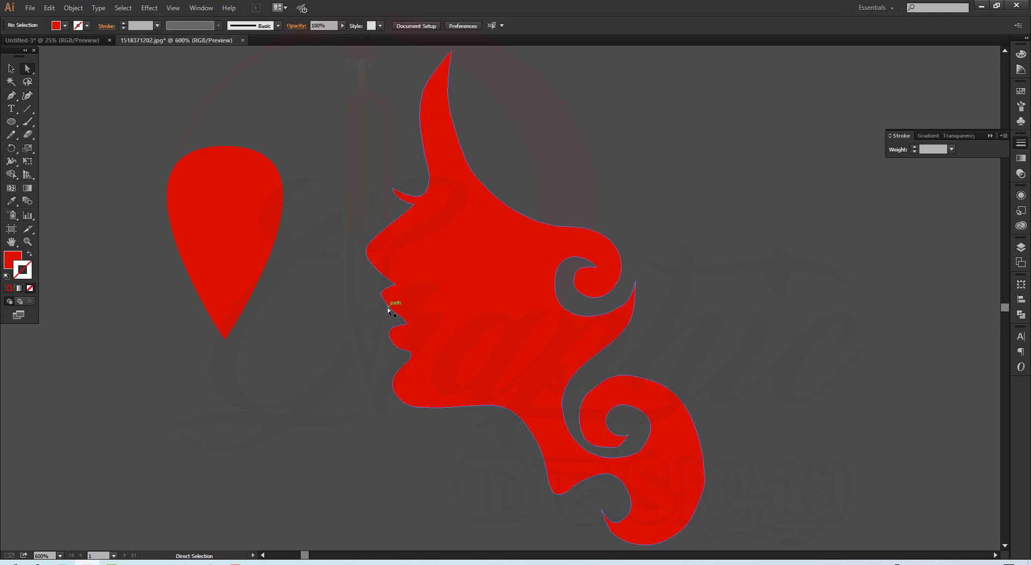
{"action": "left_click", "coordinate": [386, 305]}
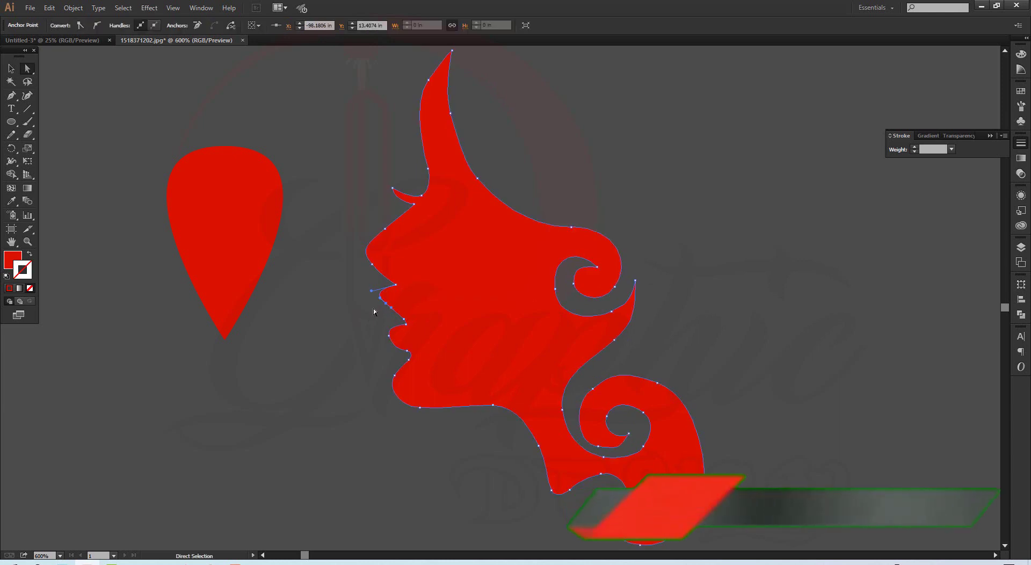
{"action": "left_click", "coordinate": [372, 308]}
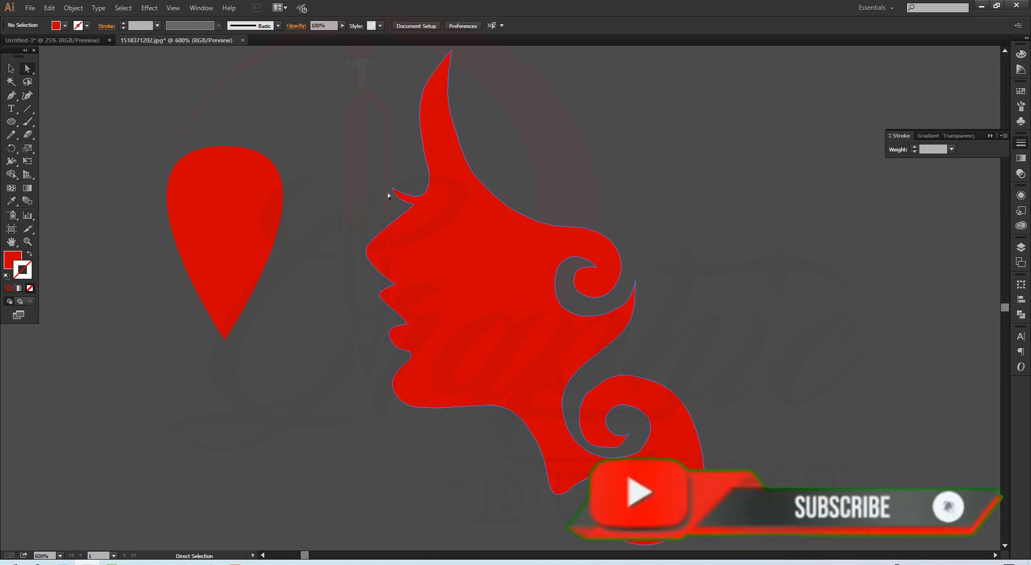
Reshape the pointed hair tip beneath the upper curl by adjusting the direction handles on both sides with the Anchor Point tool.
{"action": "left_click", "coordinate": [12, 96]}
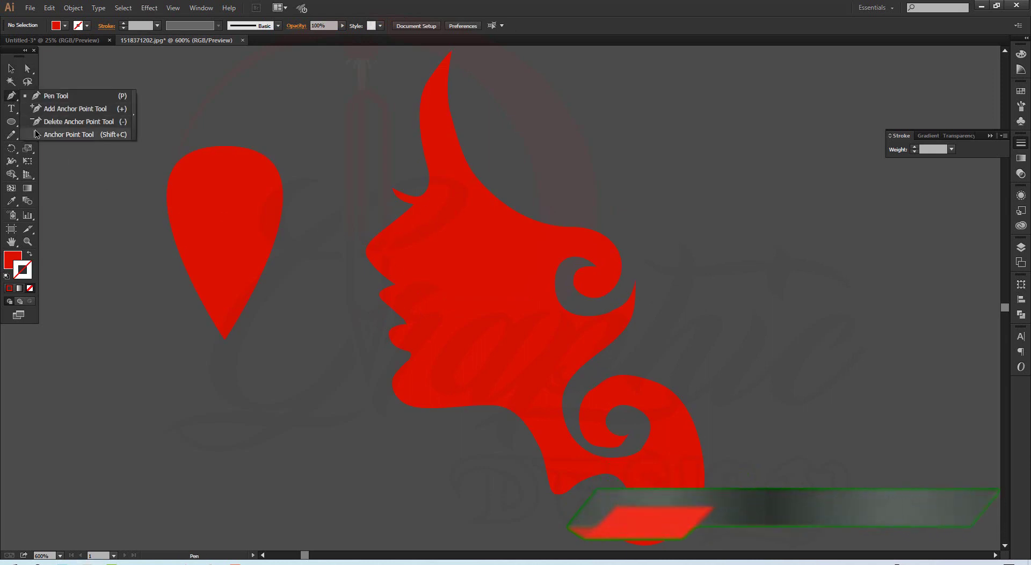
{"action": "left_click", "coordinate": [69, 134]}
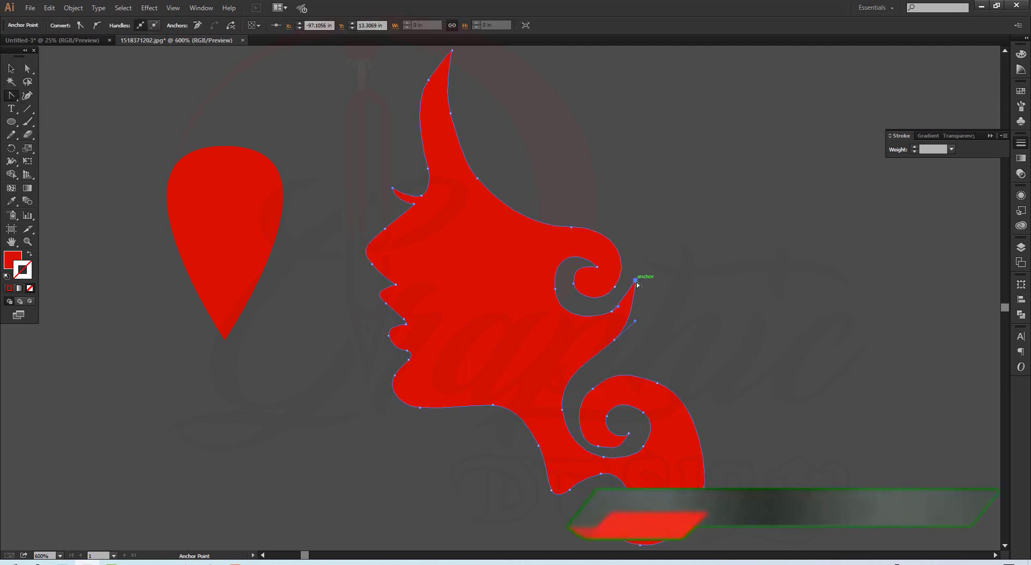
{"action": "left_click", "coordinate": [635, 280]}
{"action": "left_click_drag", "start_coordinate": [636, 321], "coordinate": [650, 299]}
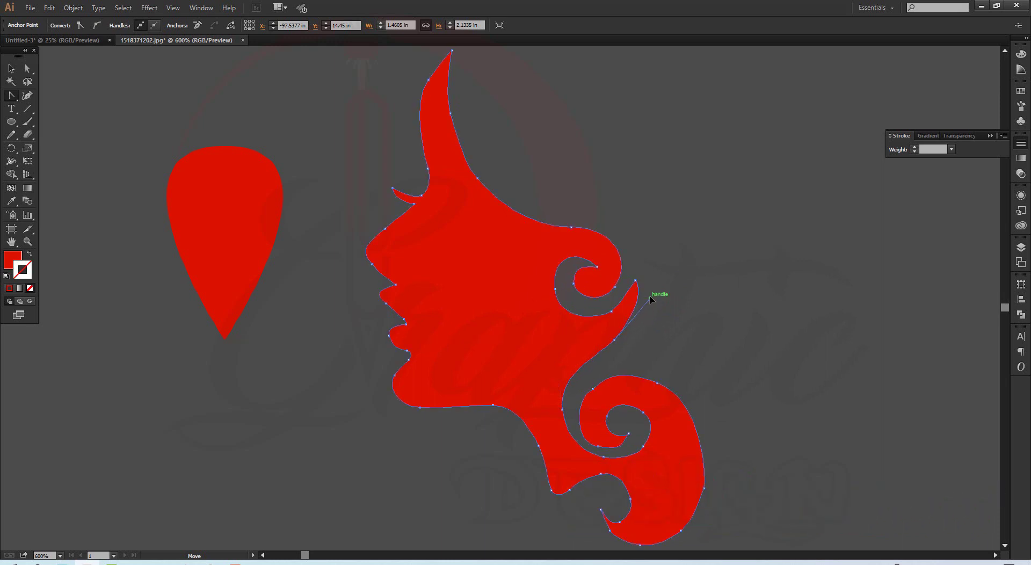
{"action": "left_click", "coordinate": [612, 311]}
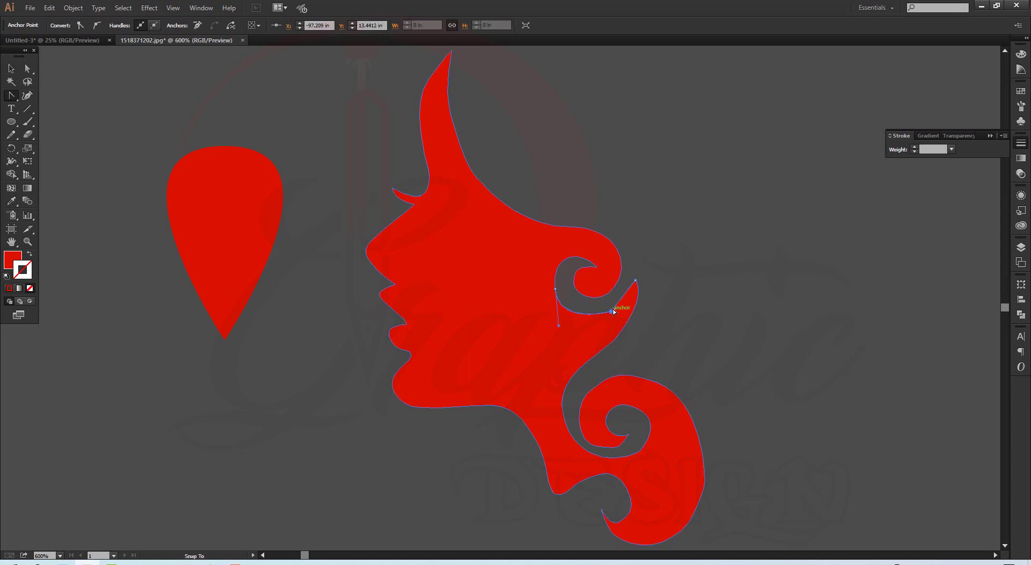
{"action": "left_click_drag", "start_coordinate": [620, 304], "coordinate": [626, 304]}
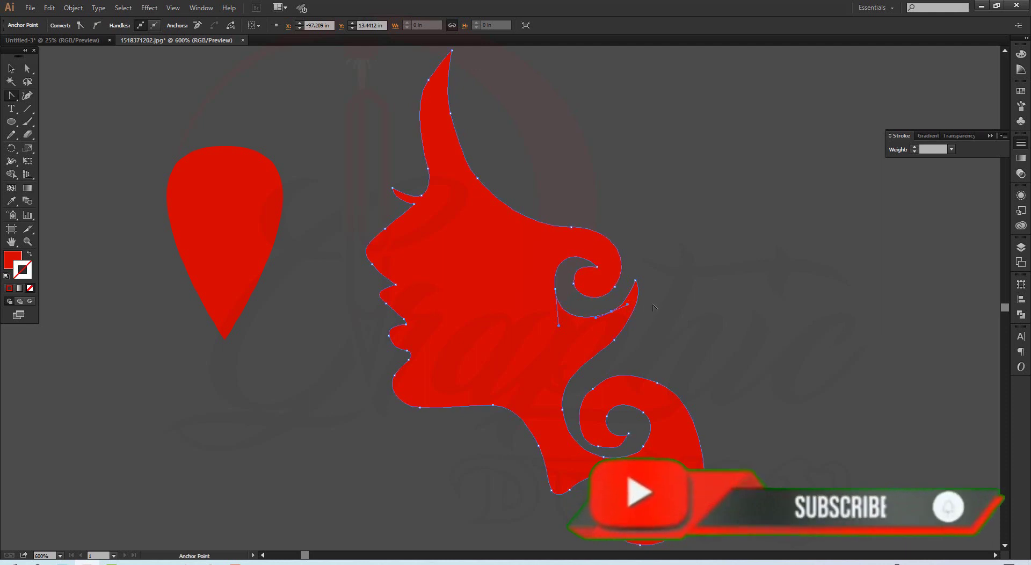